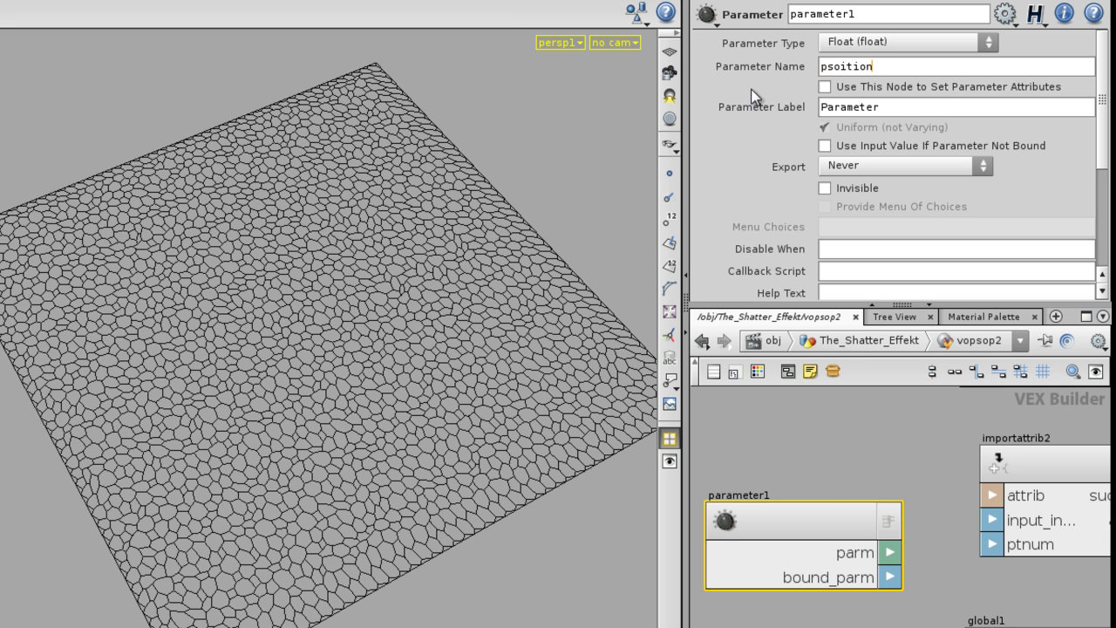
Name the parameter1 node's parameter position and label it Different Position.
key("Return")
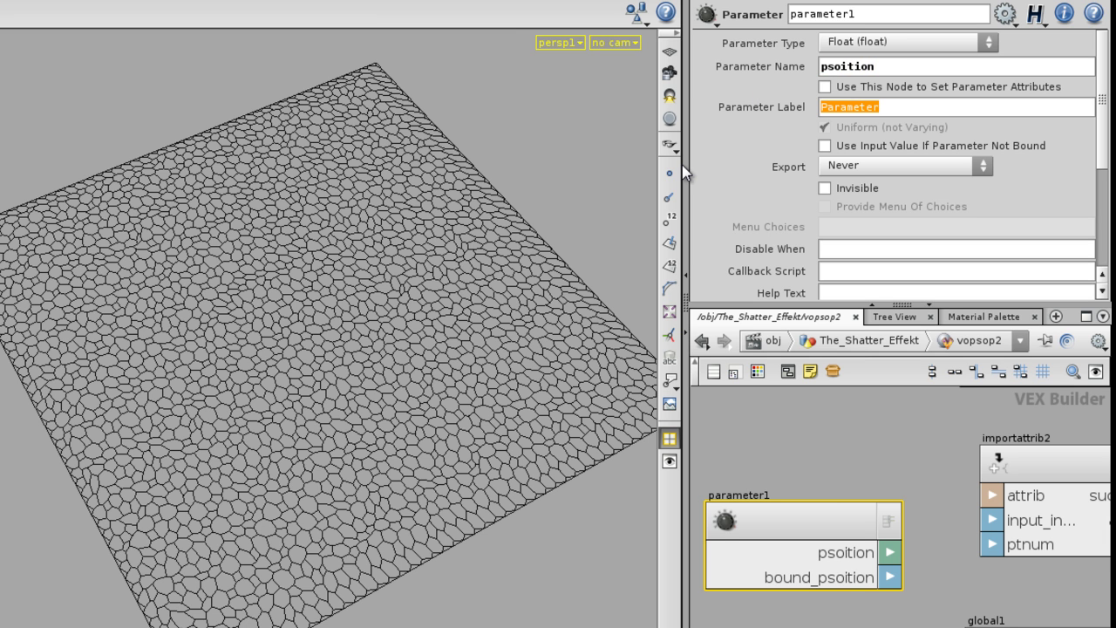
type("Different Position")
key("Return")
left_click(870, 461)
middle_click_drag(870, 462, 868, 457)
left_click(890, 576)
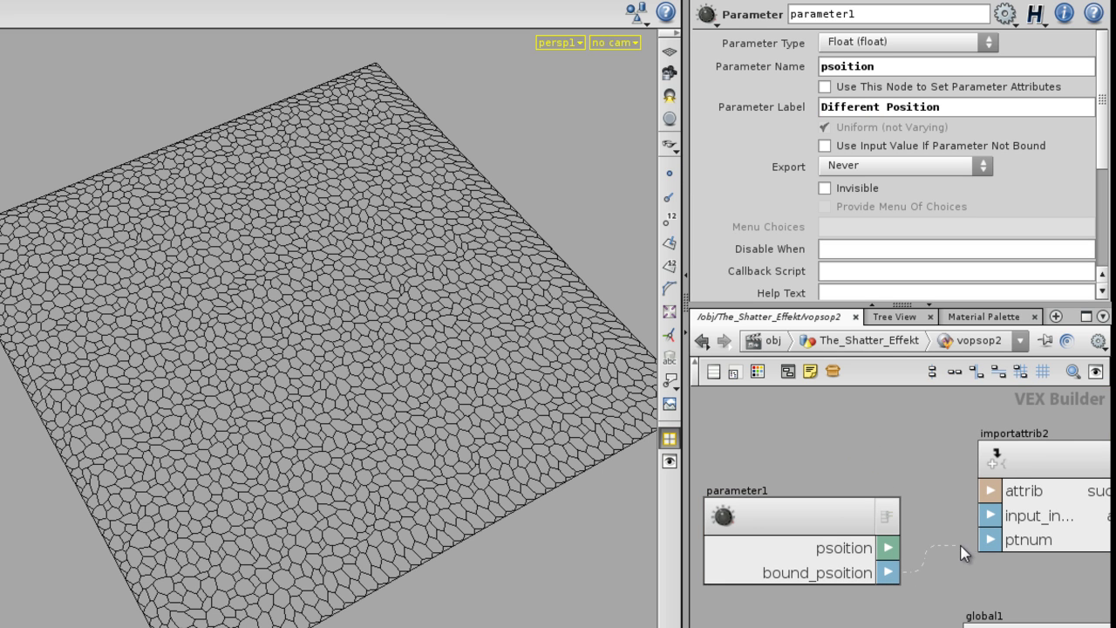
left_click(811, 521)
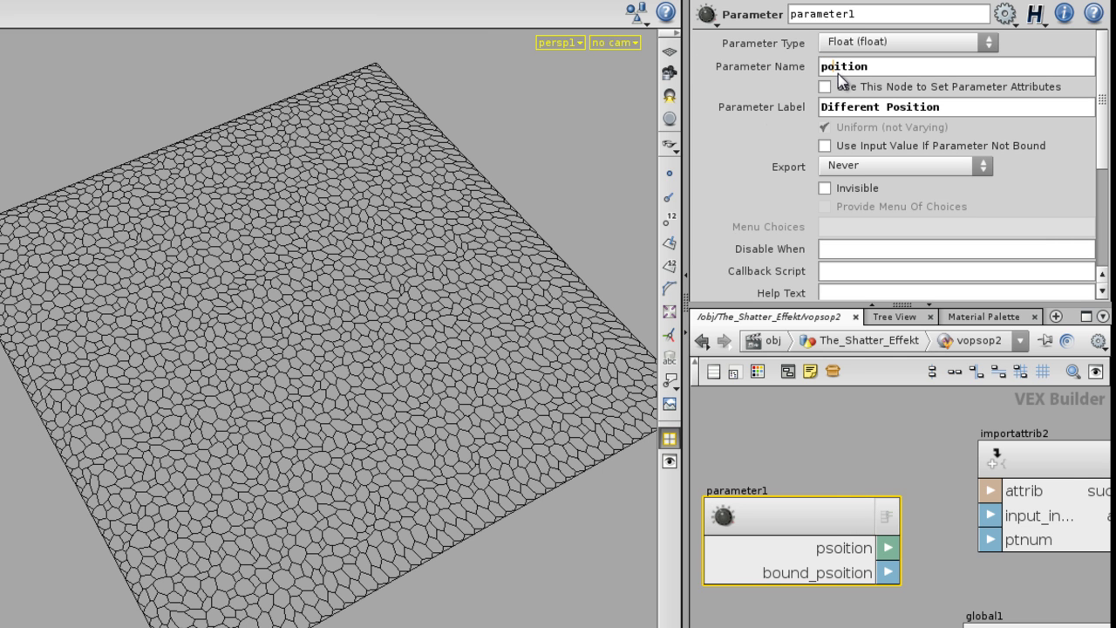
key("Return")
Set the parameter type of parameter1 to Integer (int).
left_click(864, 44)
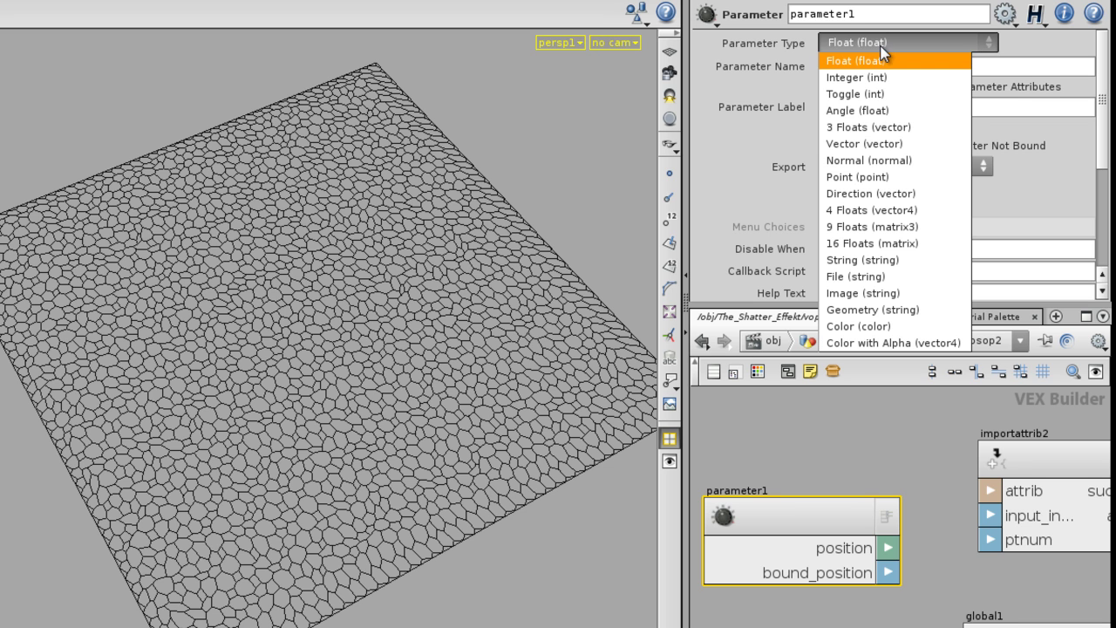
left_click(908, 132)
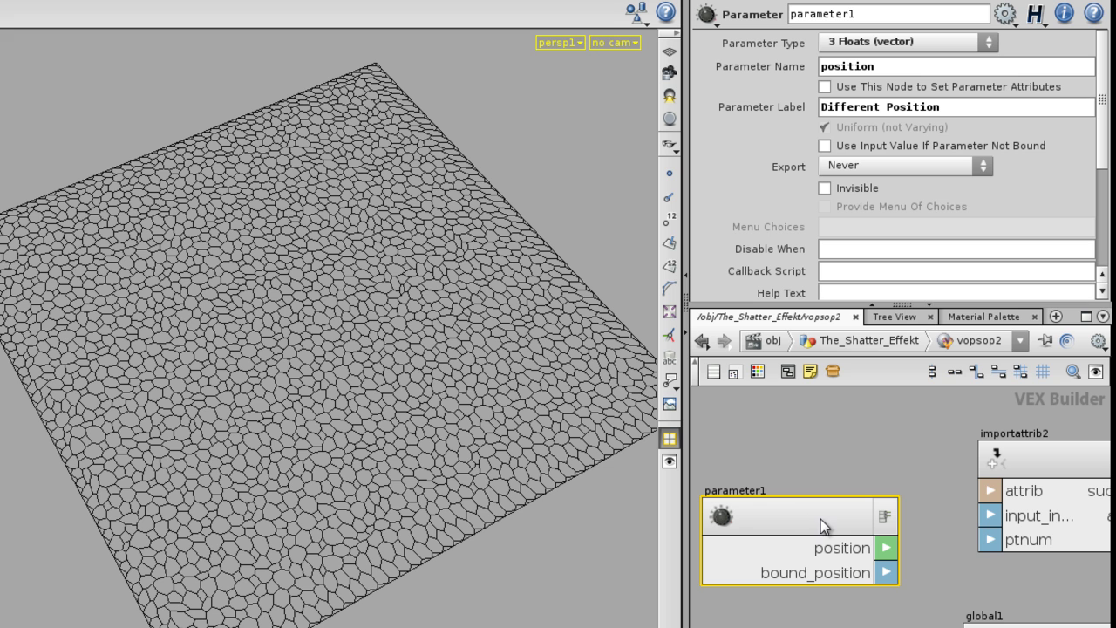
left_click(859, 42)
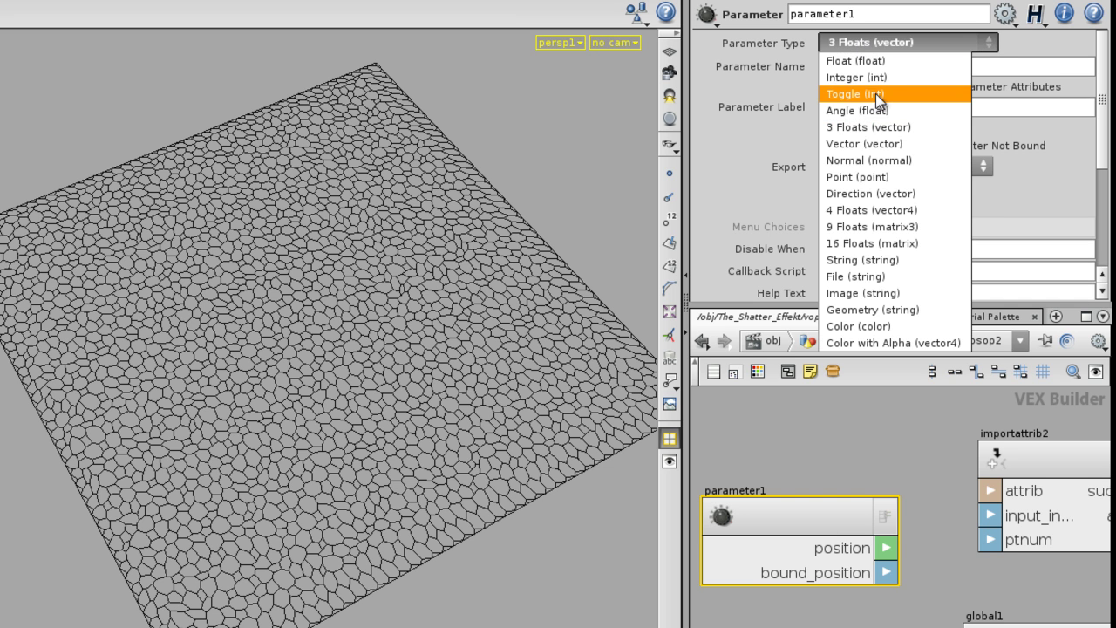
left_click(858, 76)
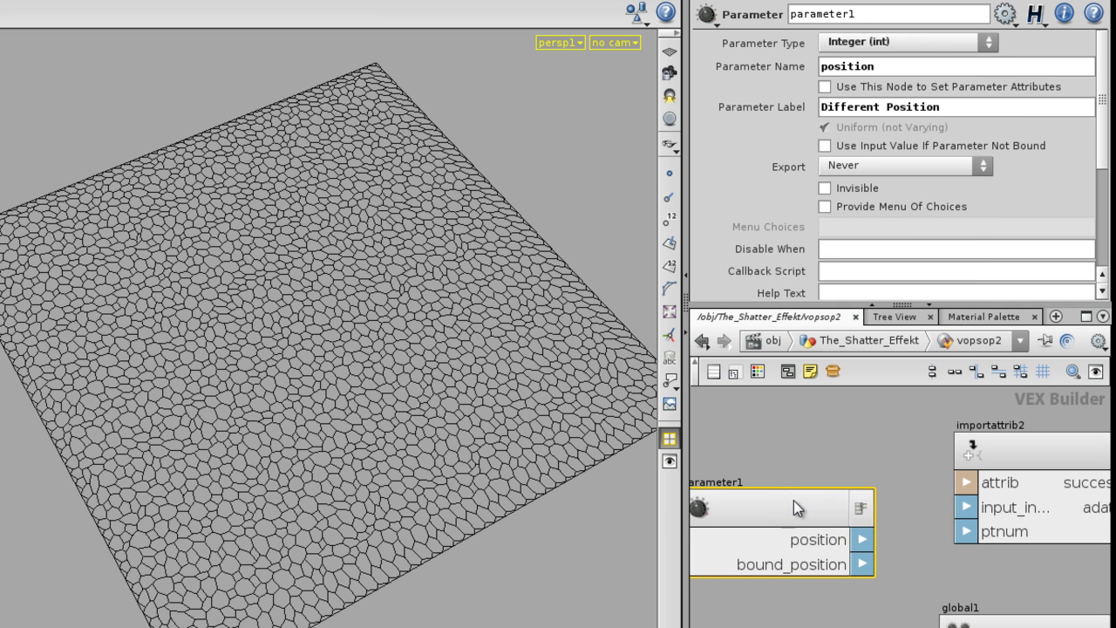
Wire parameter1's position output into the ptnum input of importattrib2 and align the parameter node beside it.
left_click_drag(794, 508, 769, 525)
left_click_drag(839, 556, 966, 531)
scroll(867, 457, "down", 3)
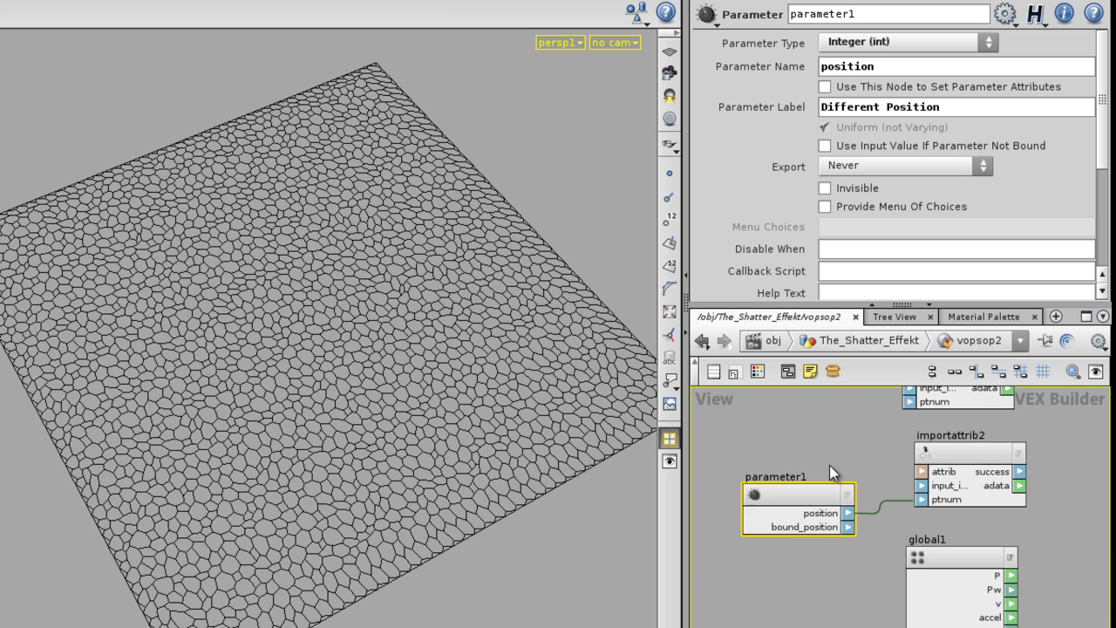
middle_click_drag(904, 445, 792, 469)
scroll(971, 477, "down", 1)
middle_click_drag(976, 487, 955, 459)
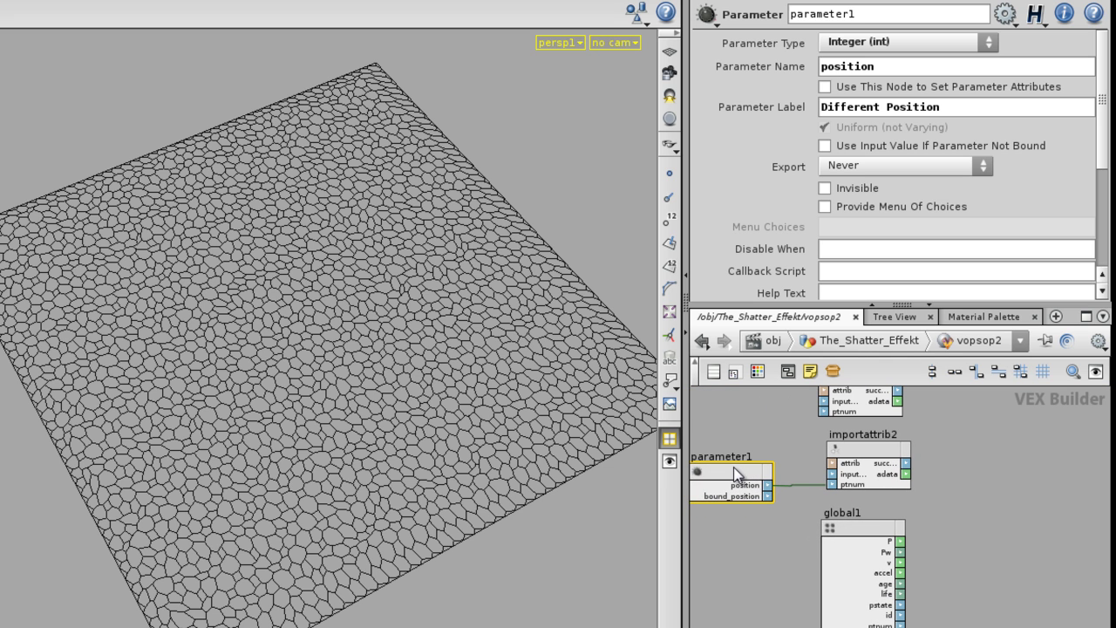
left_click_drag(734, 466, 733, 461)
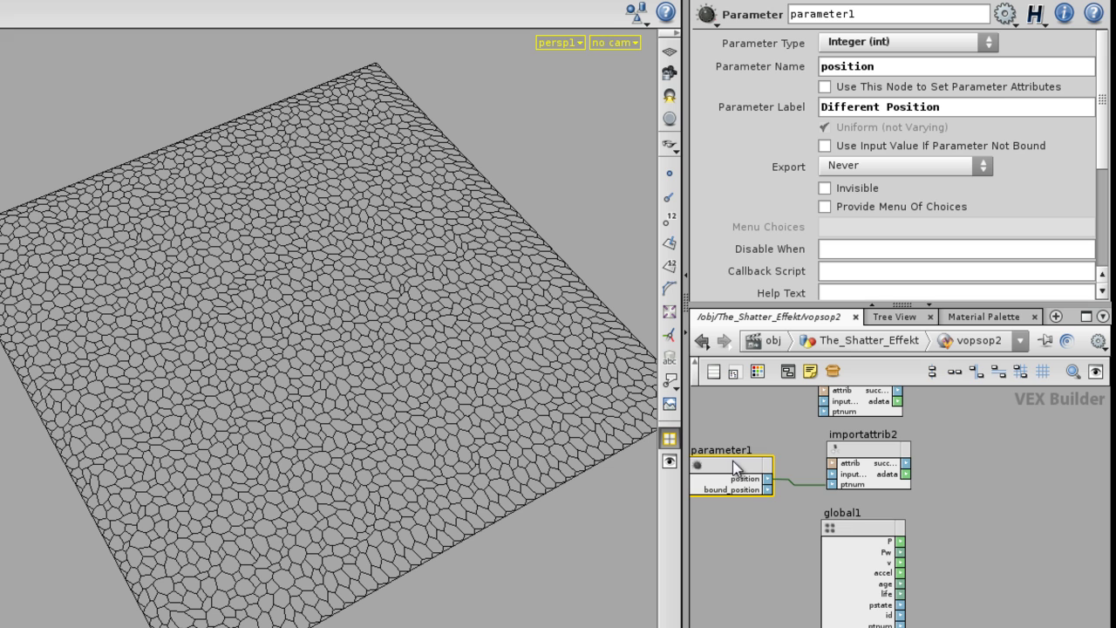
Check the vopsop2 node's parameters in the The_Shatter_Effekt network and return inside the node.
left_click(842, 341)
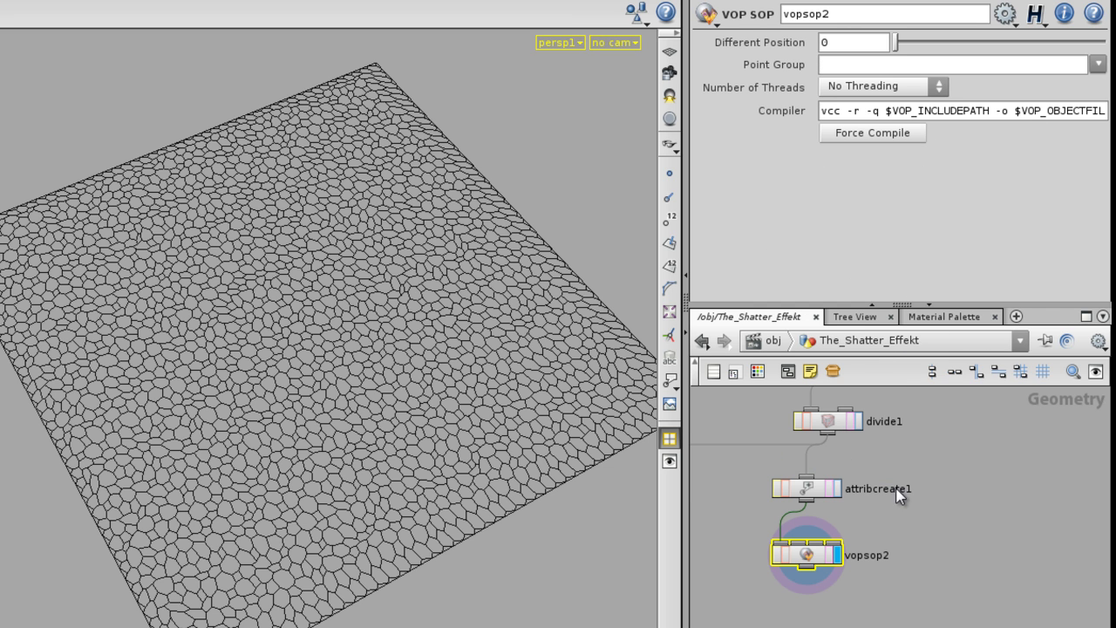
double_click(811, 556)
left_click_drag(840, 481, 840, 539)
Add a Constant node between importattrib2 and global1 and set its type to 3 Floats (vector).
key("Tab")
mouse_move(879, 575)
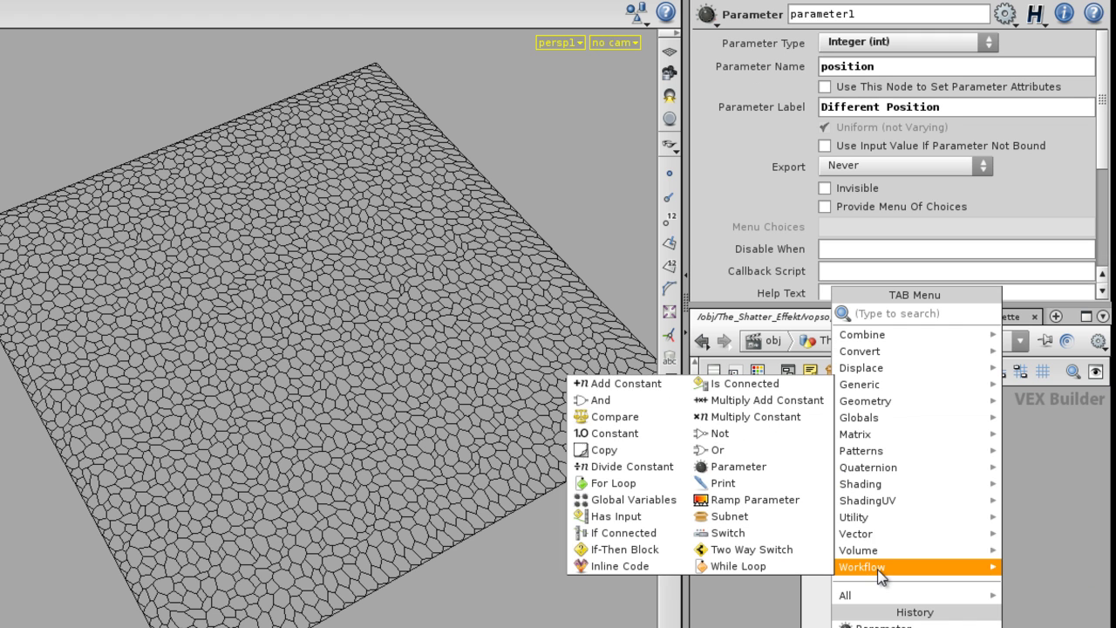
left_click(627, 439)
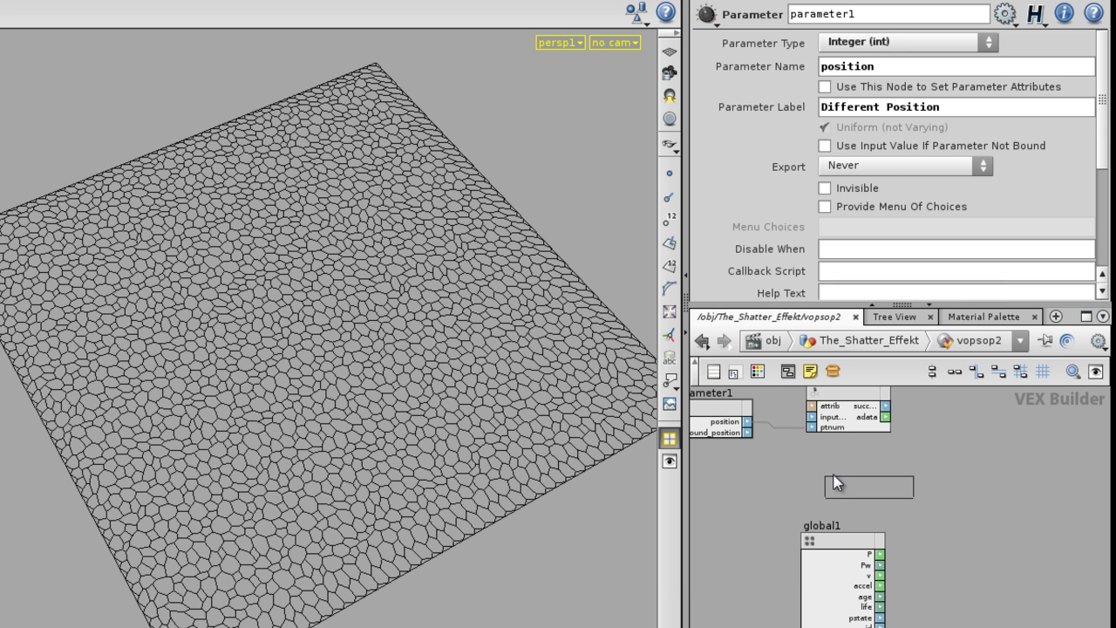
left_click(837, 480)
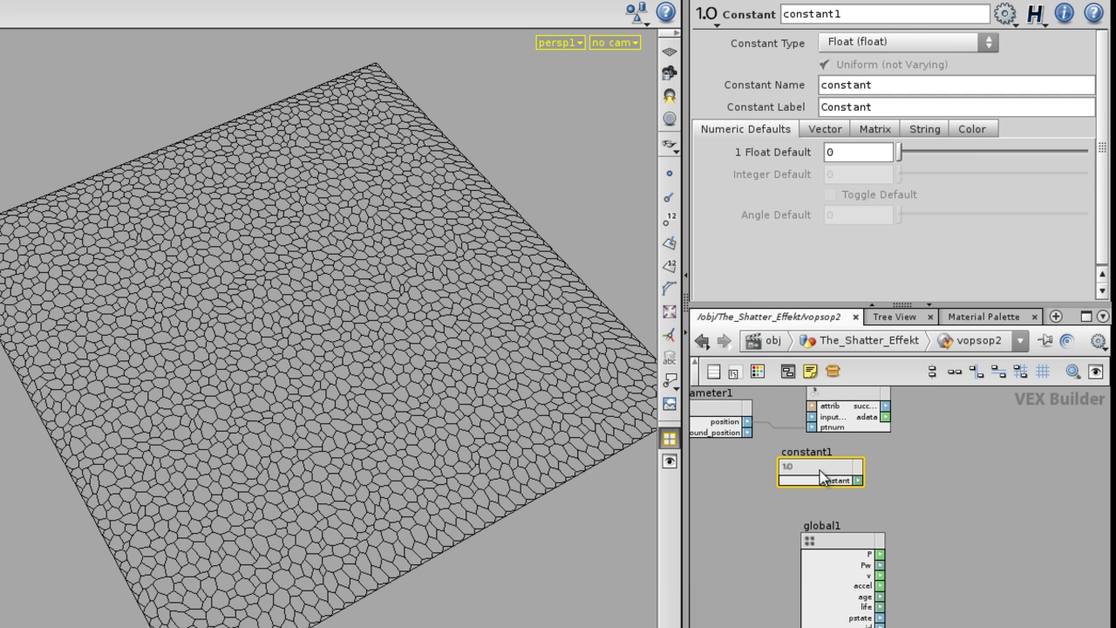
left_click(858, 40)
left_click(909, 130)
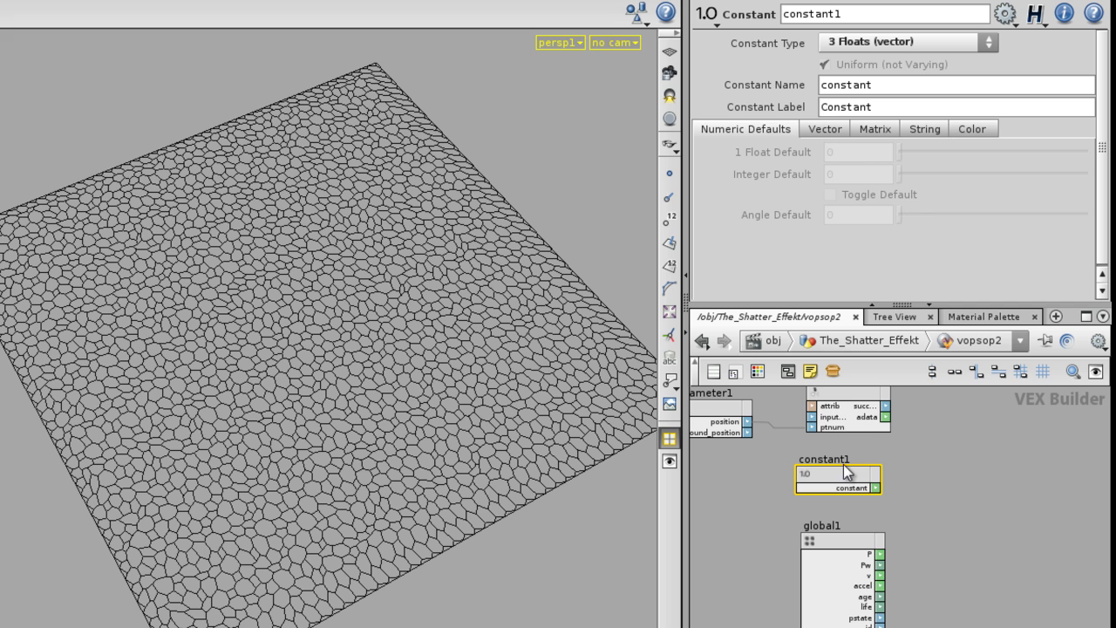
Move parameter1, importattrib2 and constant1 aside together, and place importattrib1 just above global1.
scroll(960, 489, "down", 2)
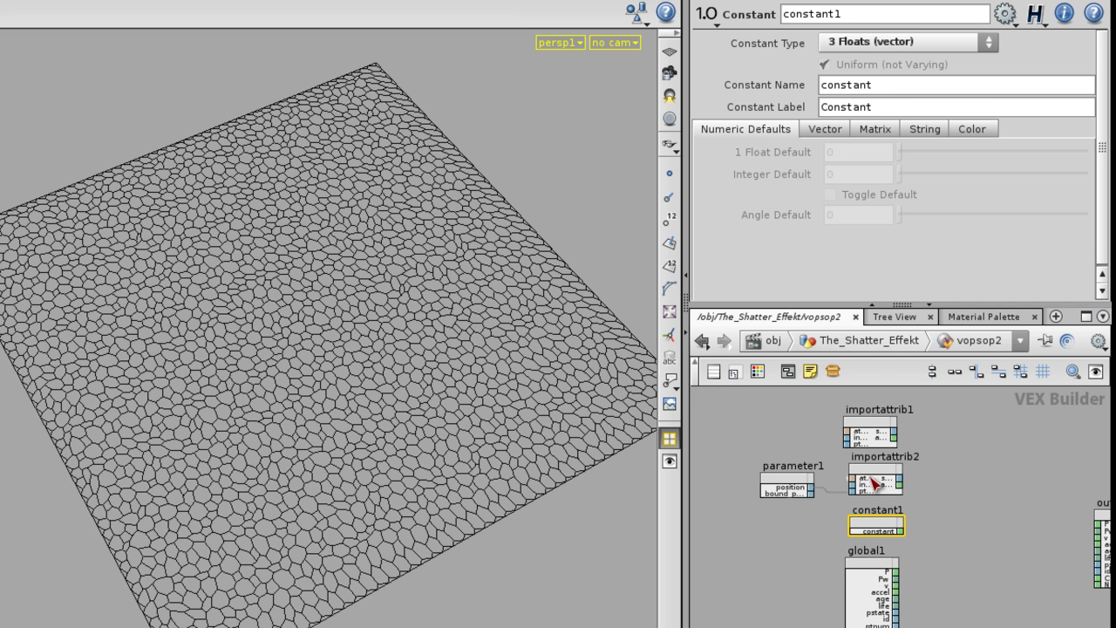
left_click_drag(866, 478, 860, 478)
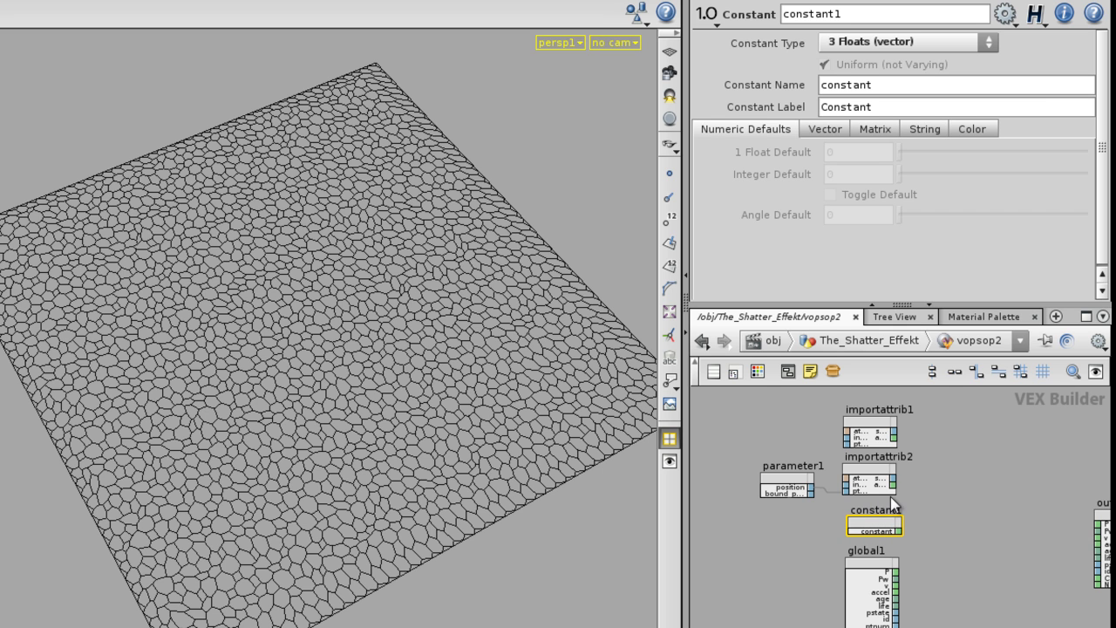
left_click_drag(958, 529, 770, 459)
left_click_drag(844, 480, 807, 478)
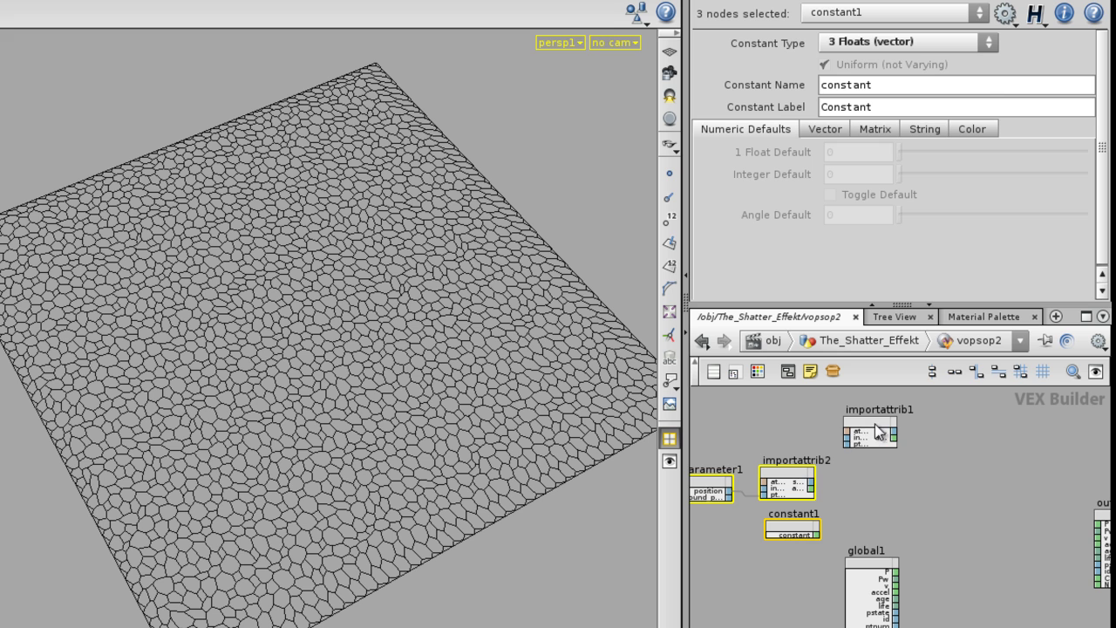
left_click_drag(875, 508, 879, 513)
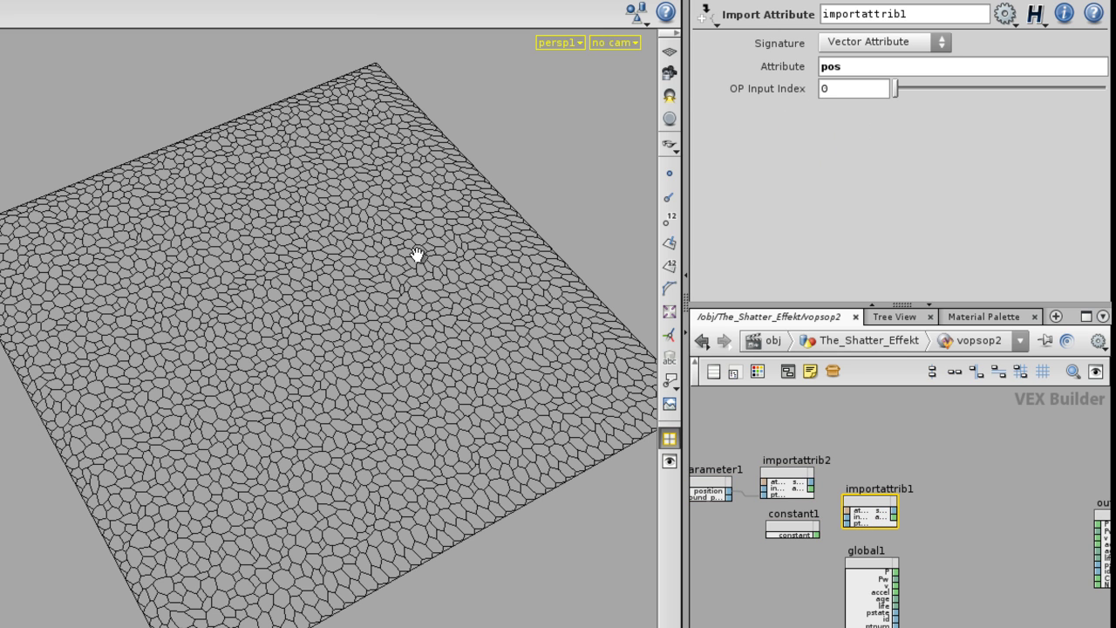
left_click(887, 446)
Add a Subtract node in the free space between importattrib1 and output1.
middle_click_drag(937, 541, 916, 517)
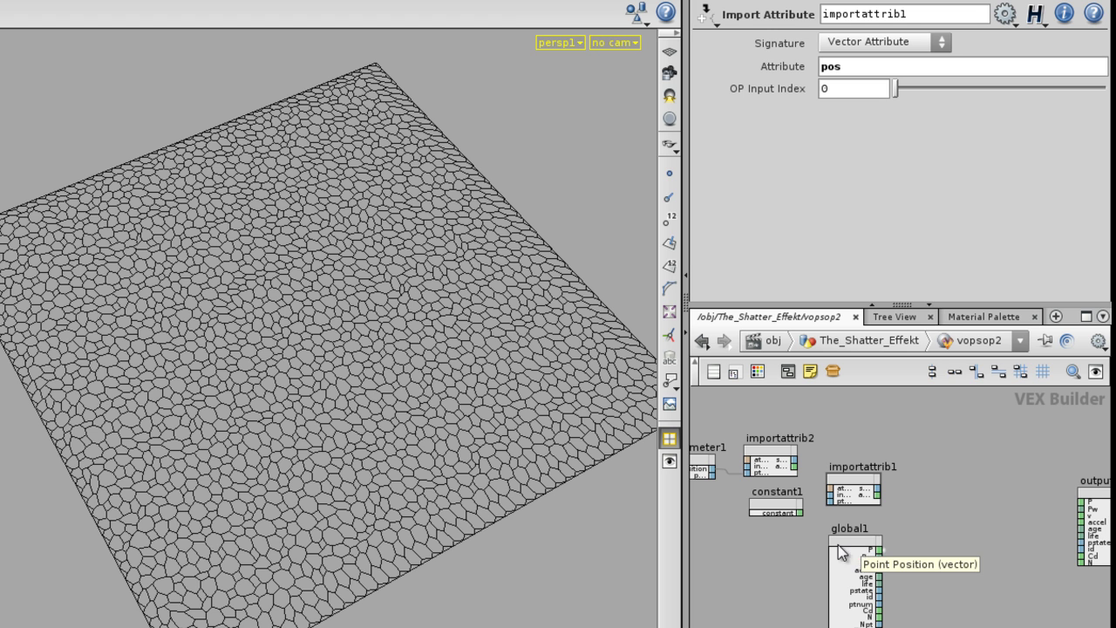
right_click_drag(935, 529, 947, 542)
middle_click_drag(932, 537, 890, 523)
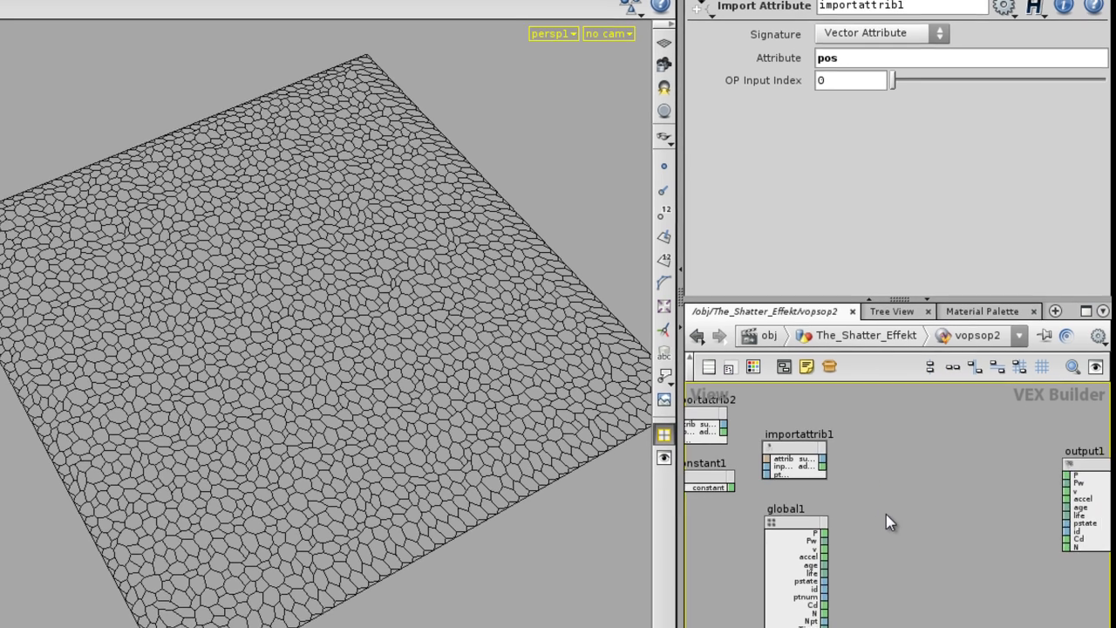
right_click_drag(894, 522, 927, 542)
middle_click_drag(907, 478, 865, 493)
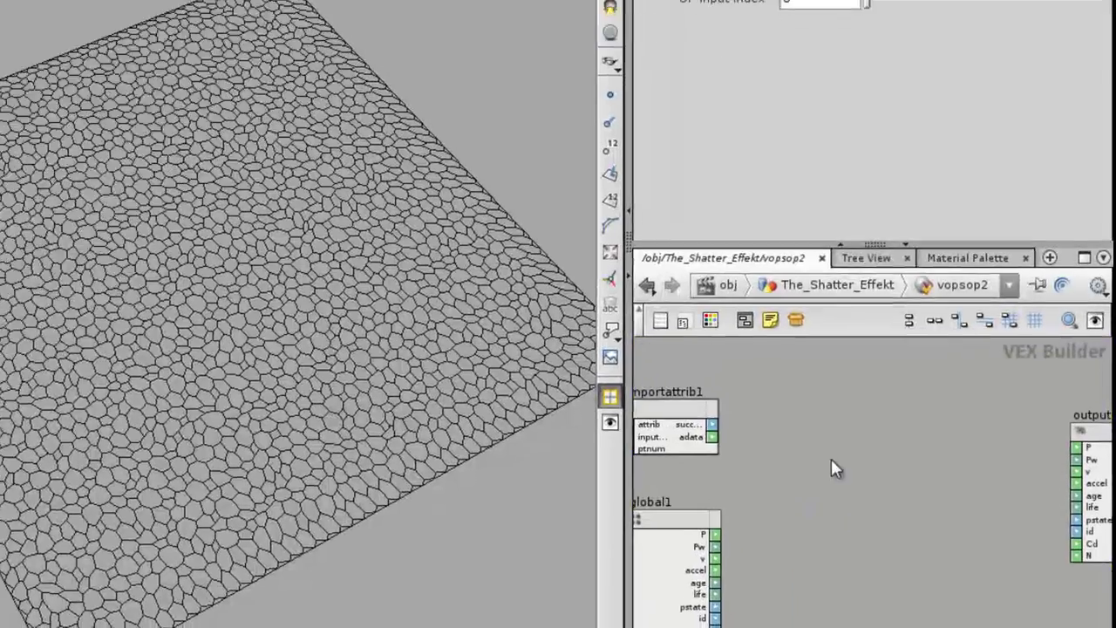
key("Tab")
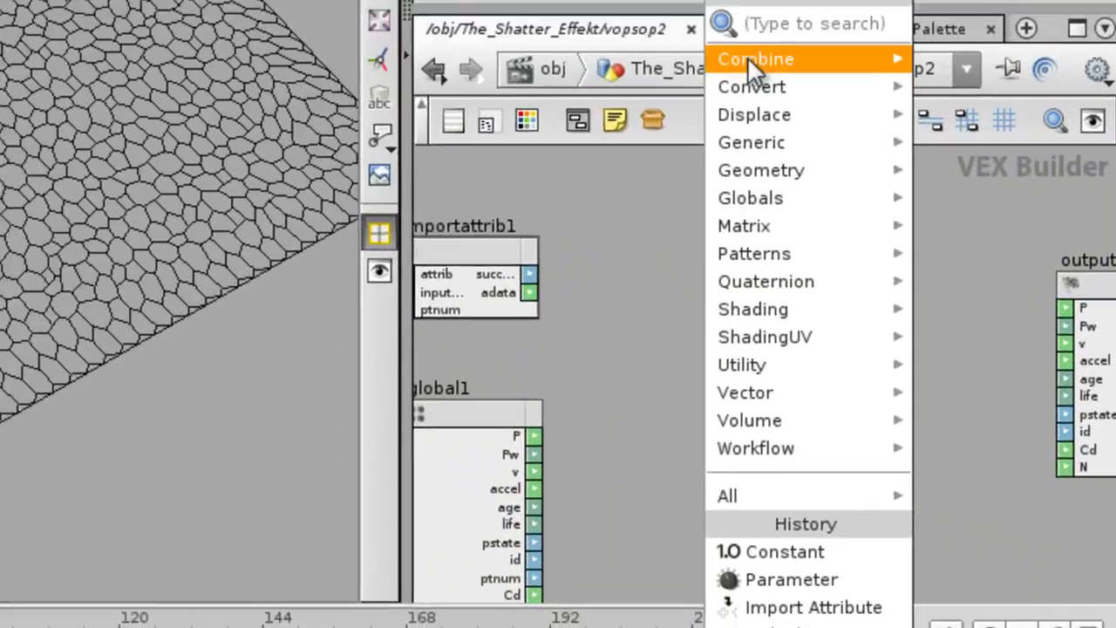
mouse_move(748, 59)
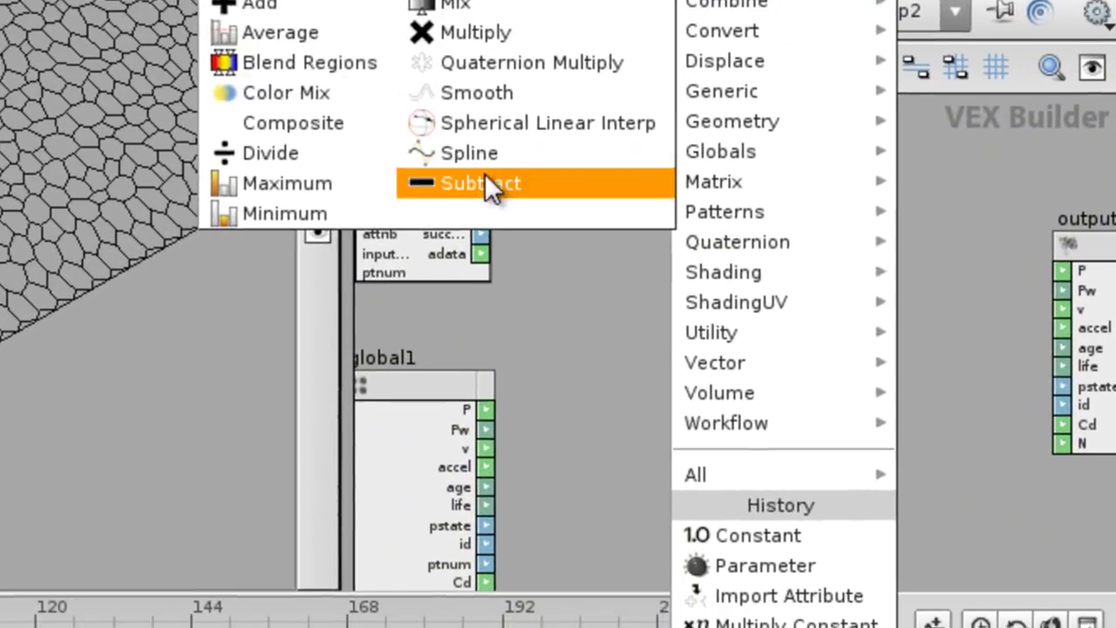
left_click(511, 210)
left_click(750, 336)
left_click_drag(712, 293, 687, 312)
Wire importattrib1's adata output into input1 of subtract1 and global1's P output into input2.
right_click_drag(547, 201, 578, 233)
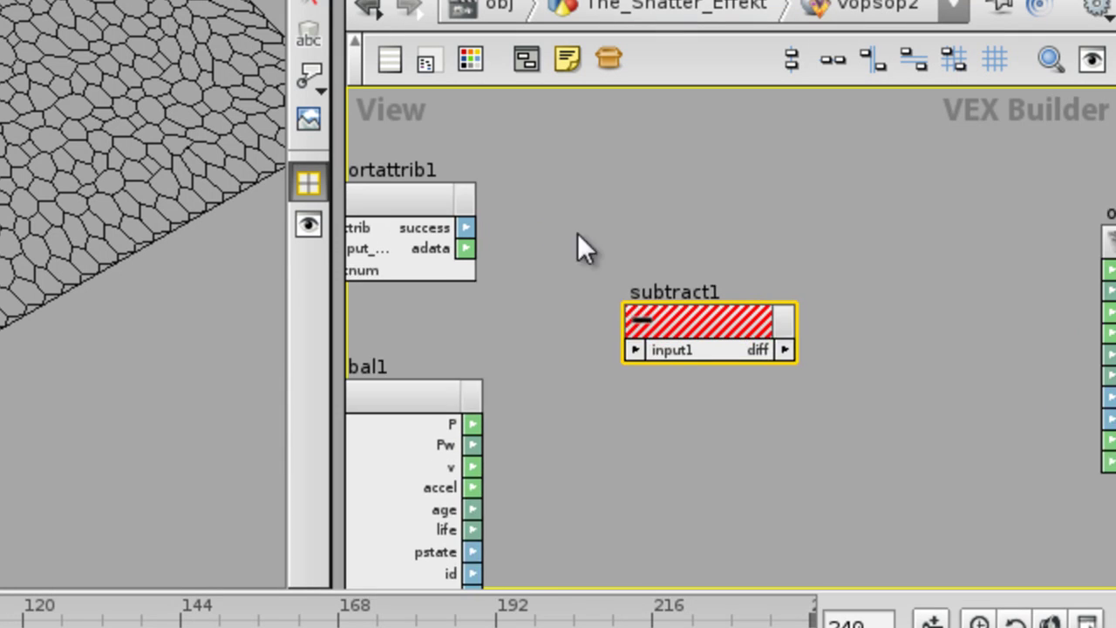
middle_click_drag(521, 261, 599, 222)
left_click_drag(542, 210, 712, 309)
left_click(483, 155)
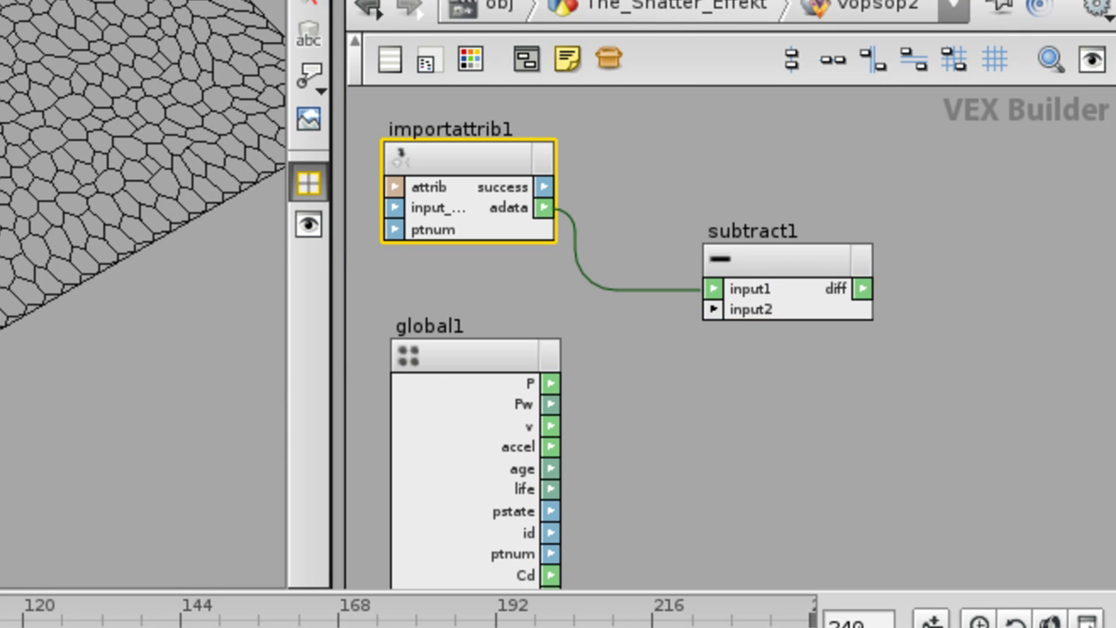
scroll(646, 261, "up", 1)
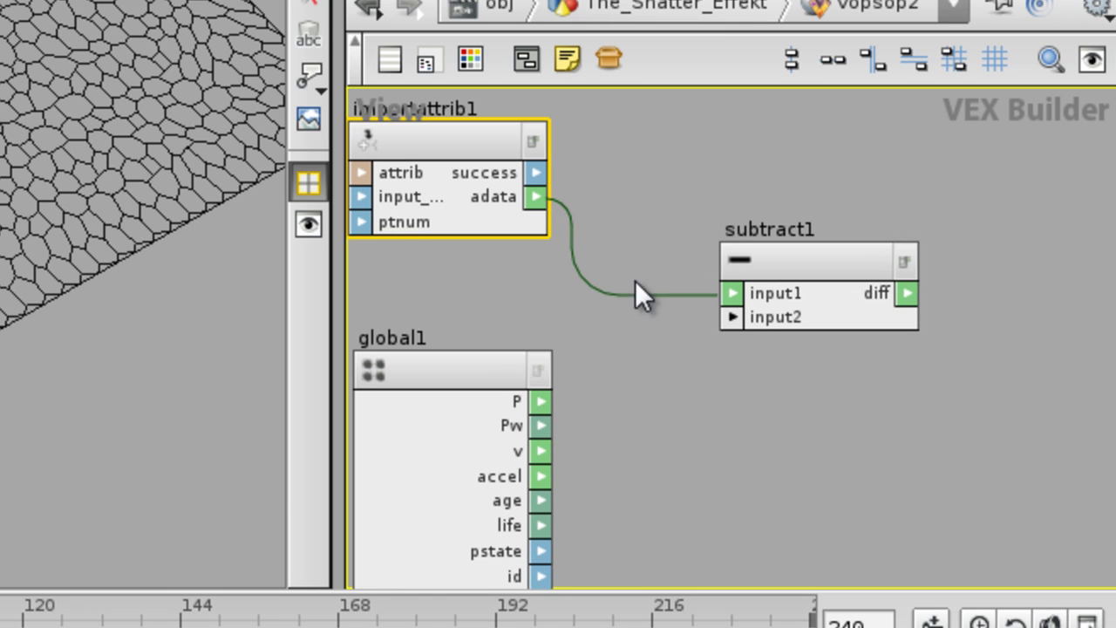
left_click_drag(538, 401, 644, 352)
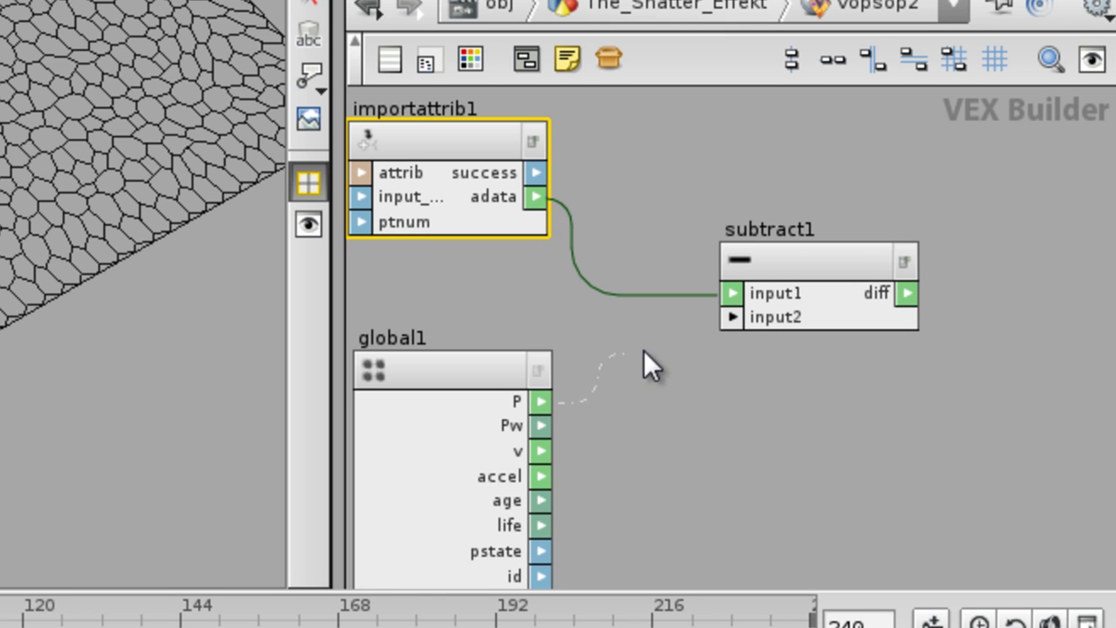
mouse_move(721, 332)
left_mouse_down()
mouse_move(747, 331)
mouse_move(737, 318)
left_mouse_up()
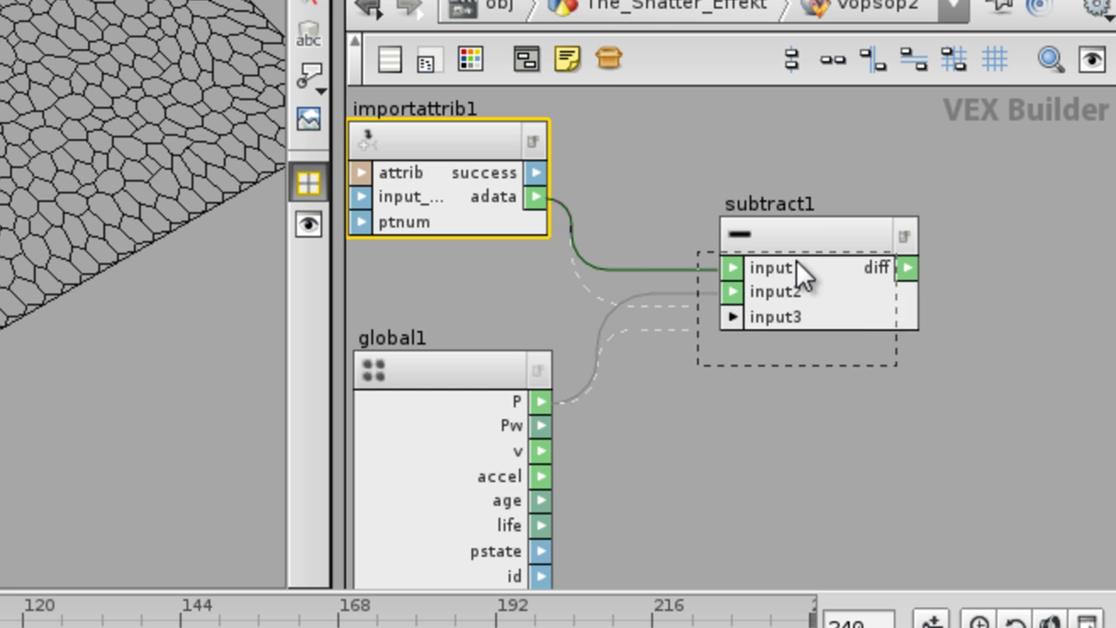
Examine the Subtract node's place in the network and the cell pattern of the grid in the viewport.
middle_click_drag(827, 230, 598, 239)
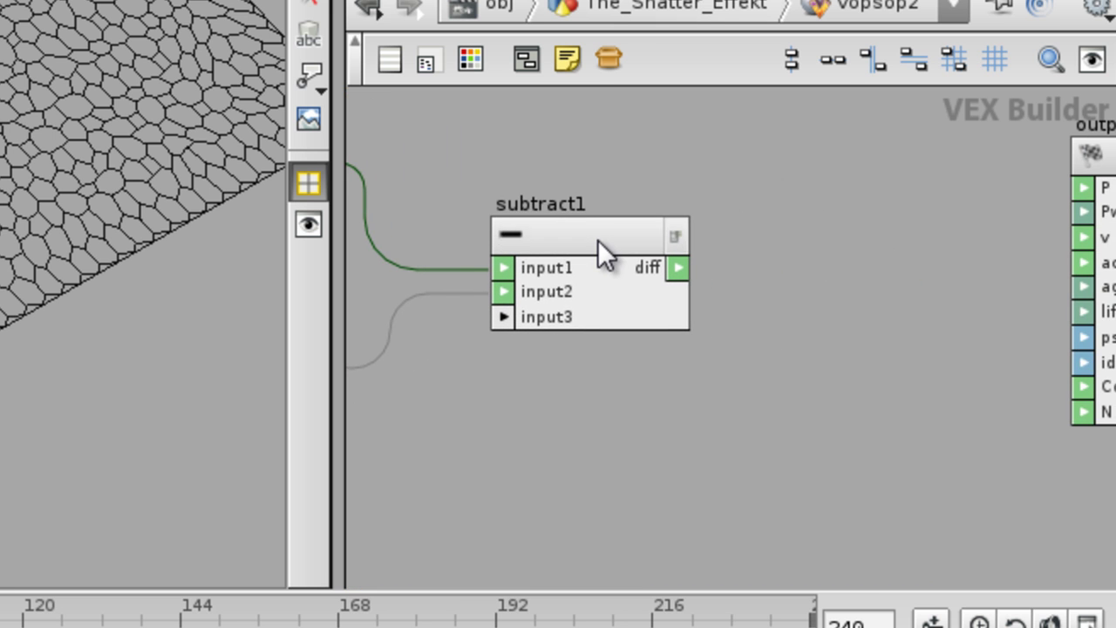
scroll(793, 240, "down", 2)
middle_click_drag(1068, 234, 750, 232)
middle_click_drag(494, 303, 792, 304)
scroll(791, 304, "up", 1)
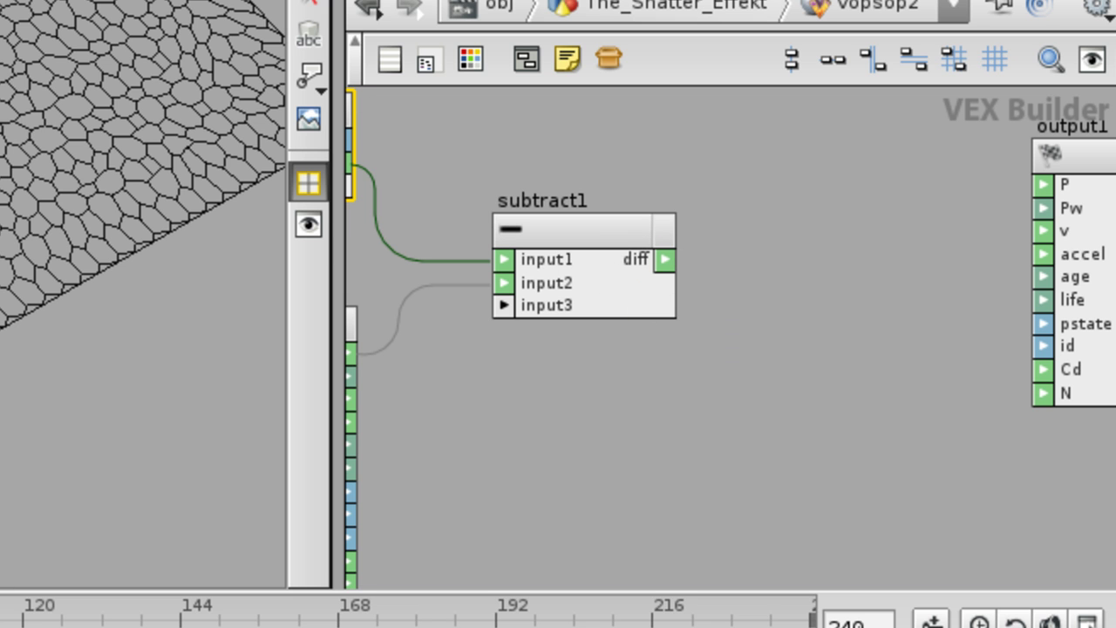
scroll(92, 168, "down", 3)
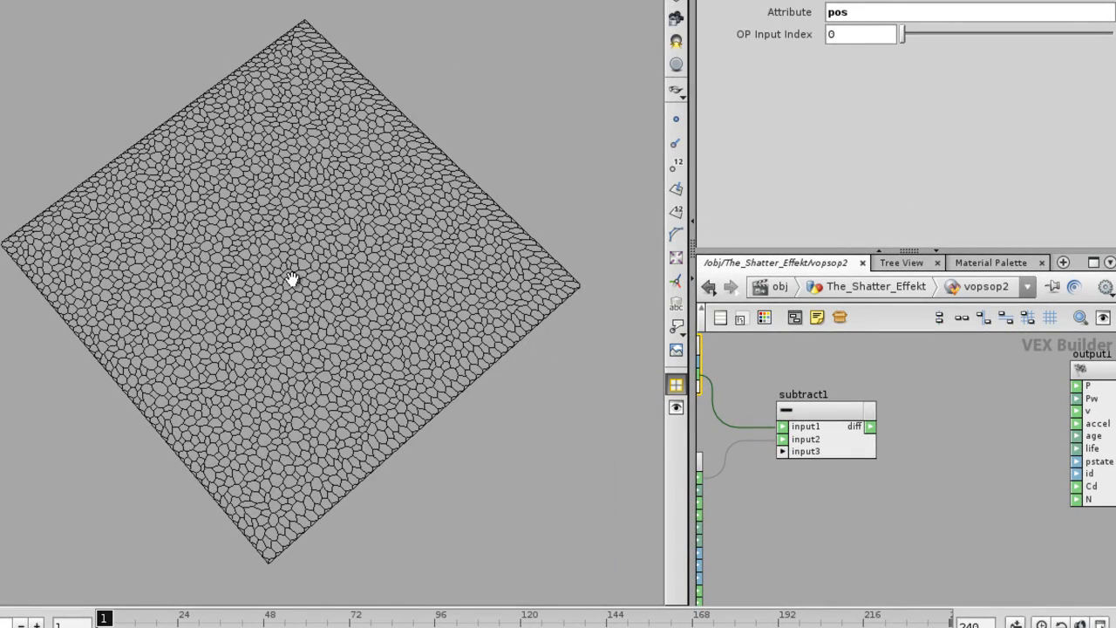
scroll(293, 279, "up", 5)
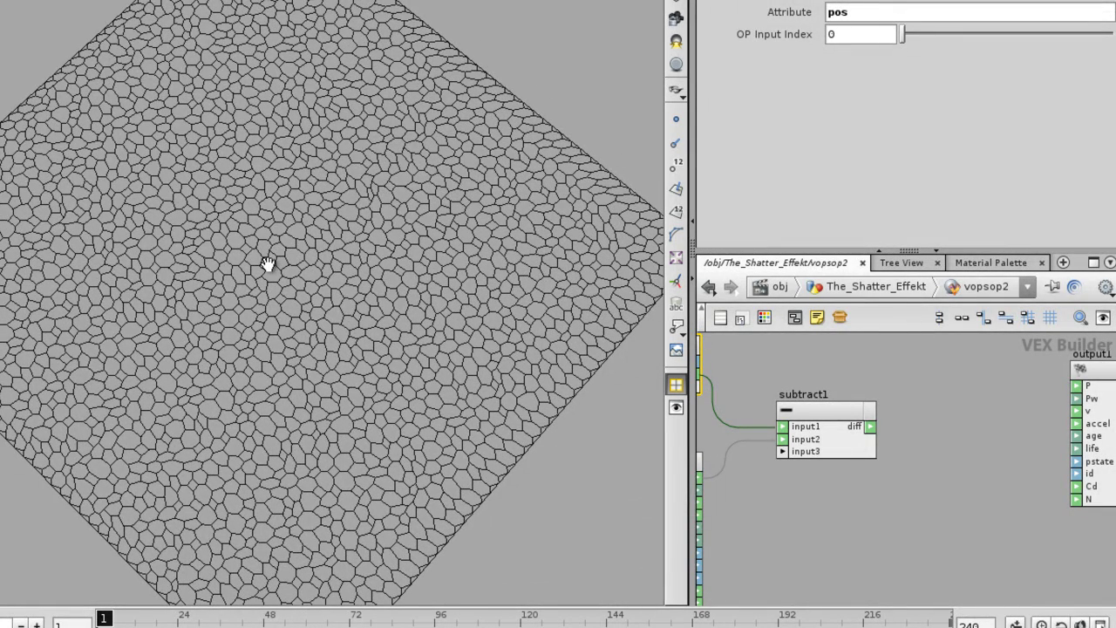
key("s")
key("Escape")
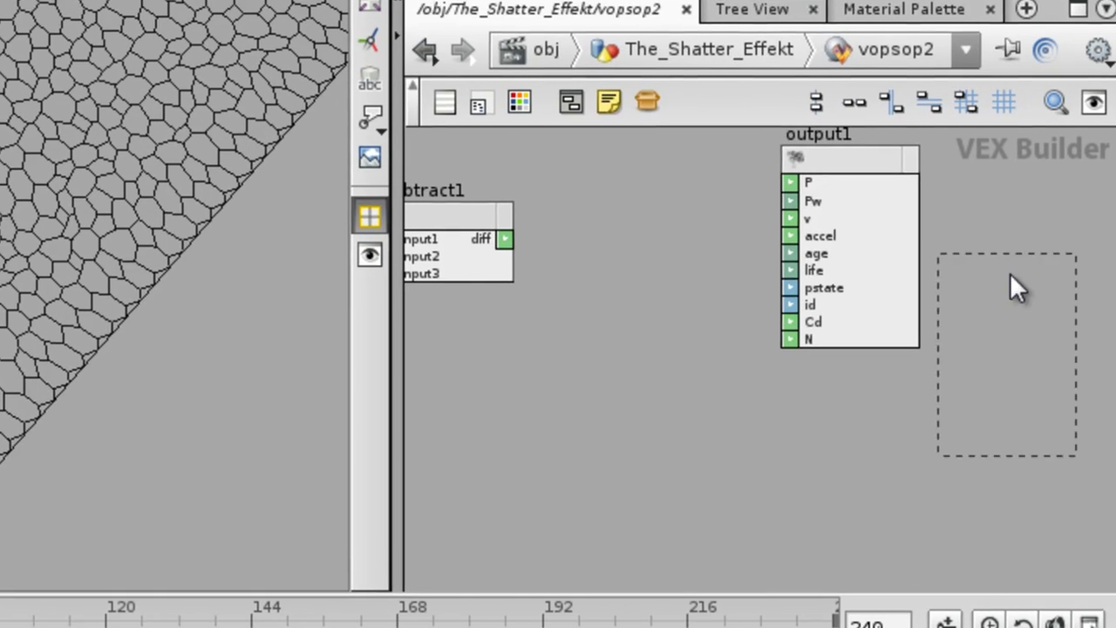
Move output1 farther away and add a Length node in the free space between subtract1 and output1.
left_click_drag(1011, 274, 1015, 277)
key("Tab")
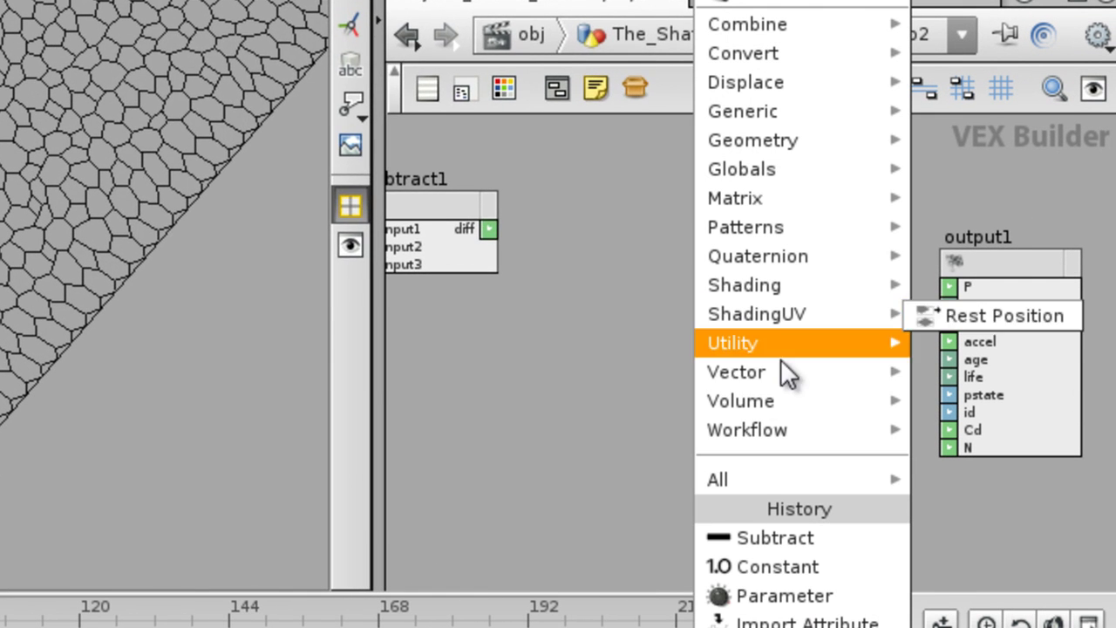
mouse_move(733, 369)
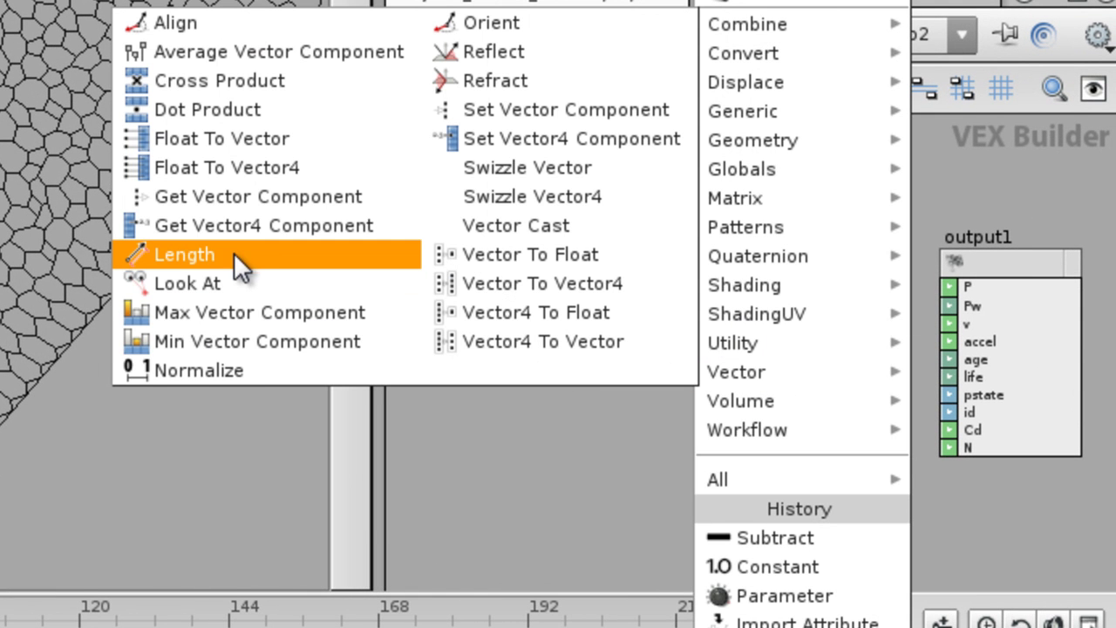
left_click(209, 254)
left_click(683, 232)
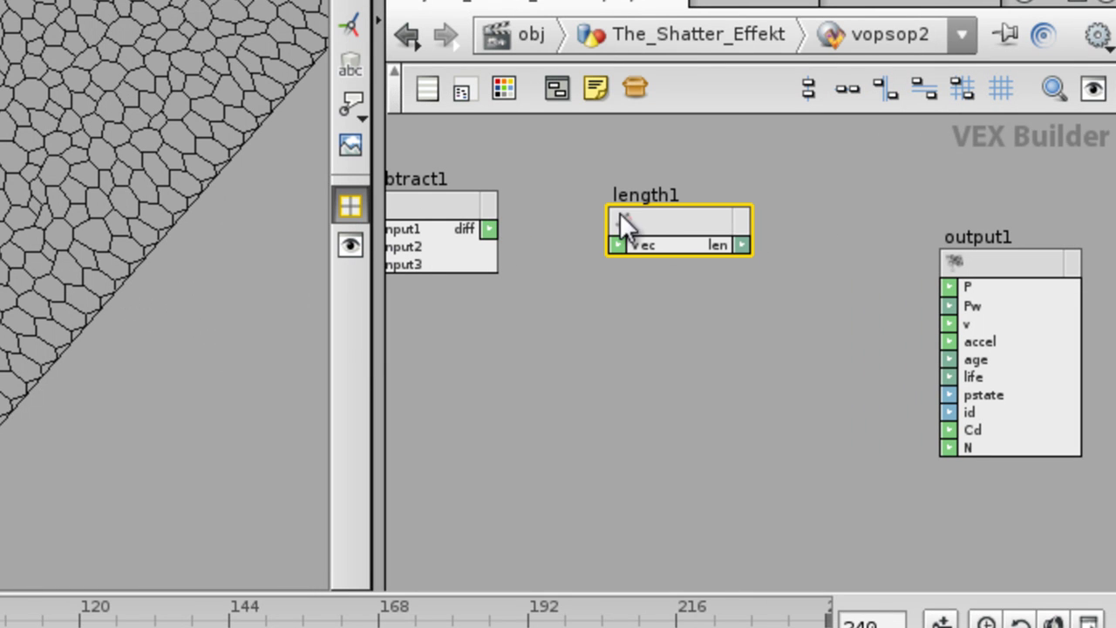
Wire subtract1's diff output into length1's vec input and move global1 a little lower, away from importattrib1.
left_click_drag(486, 225, 618, 245)
middle_click_drag(549, 307, 768, 311)
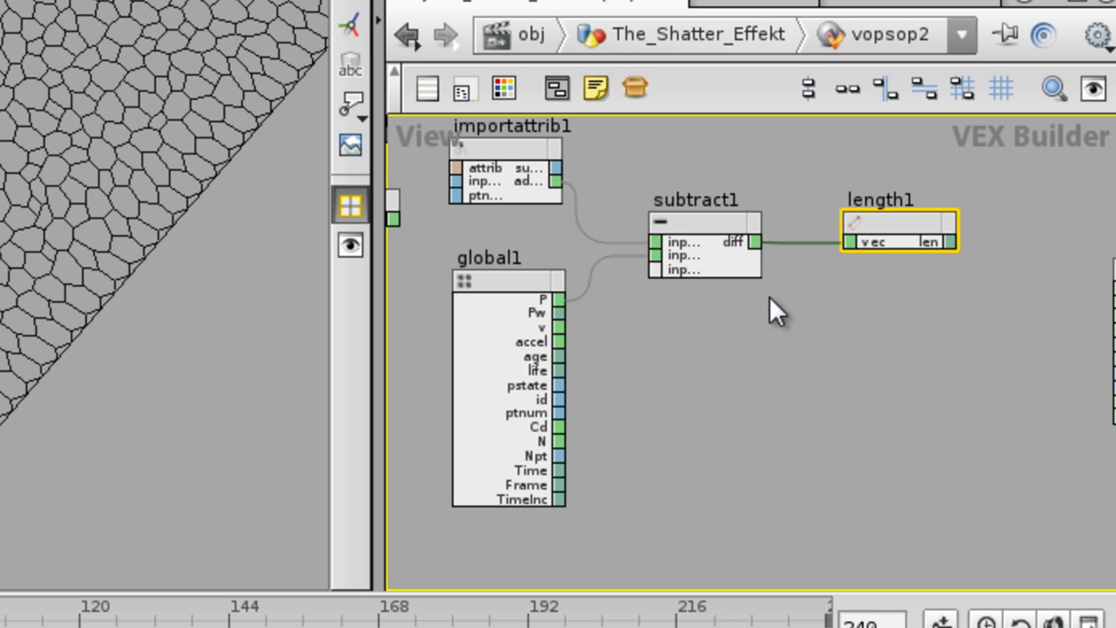
left_click_drag(512, 280, 512, 317)
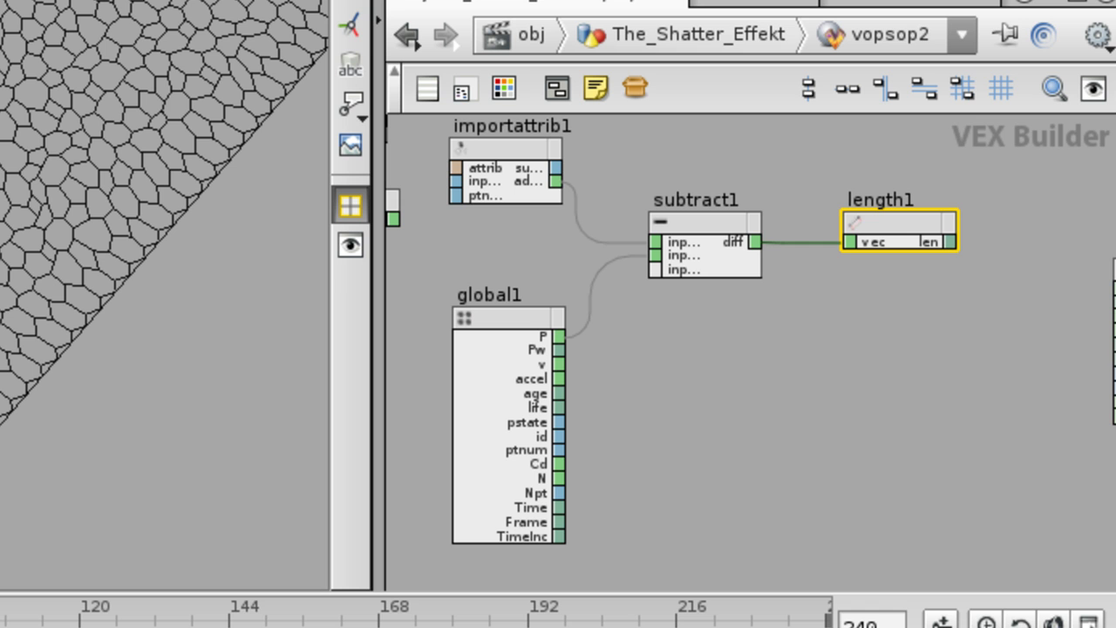
Add a Distance node and place it in the free space below subtract1.
middle_click_drag(716, 385, 656, 372)
left_click_drag(794, 302, 649, 174)
left_click(660, 356)
right_click_drag(660, 355, 719, 361)
middle_click_drag(718, 361, 794, 381)
key("Tab")
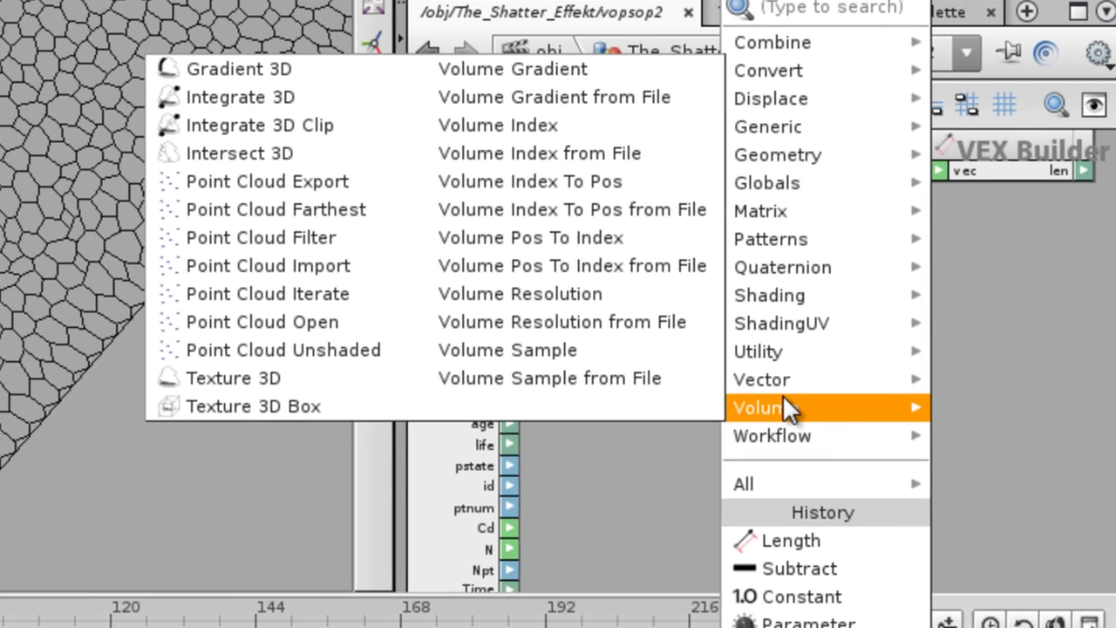
type("di")
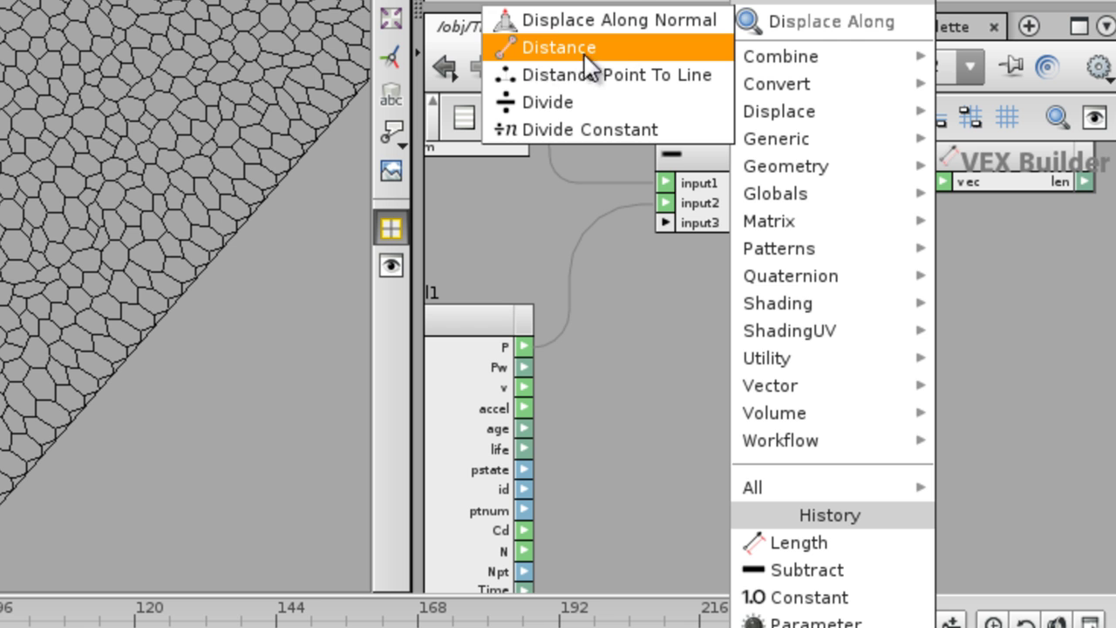
left_click(576, 50)
left_click(731, 323)
left_click_drag(731, 309, 761, 405)
middle_click_drag(837, 346, 834, 419)
Wire importattrib1's adata output into distance1's p1 and global1's P output into p2.
left_click_drag(979, 371, 641, 169)
left_click(731, 387)
middle_click_drag(731, 387, 759, 370)
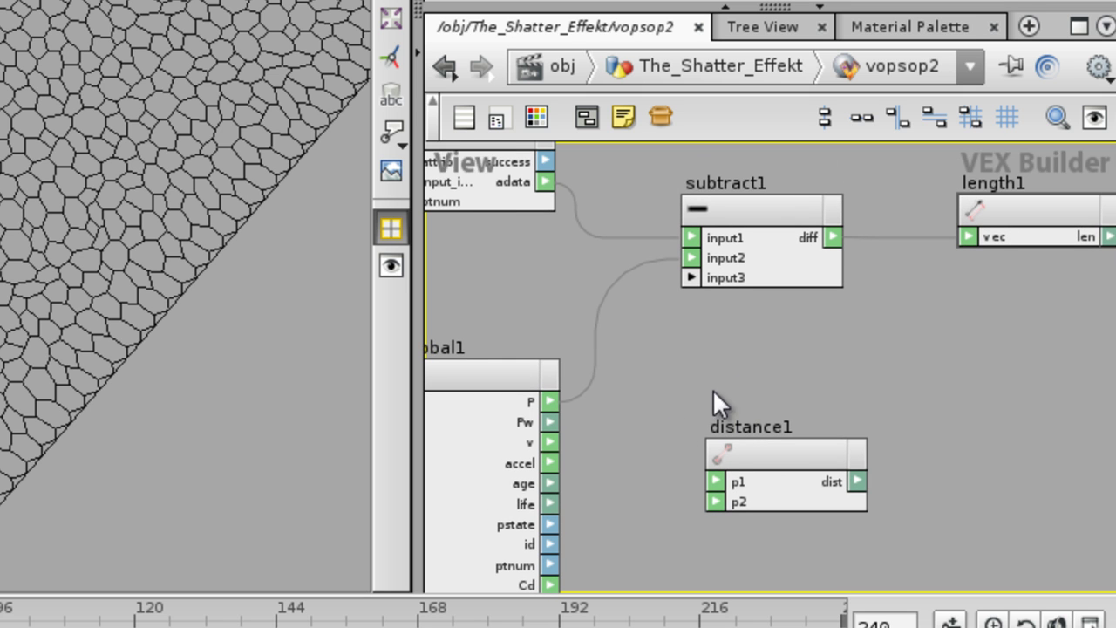
left_click(545, 181)
left_click(715, 482)
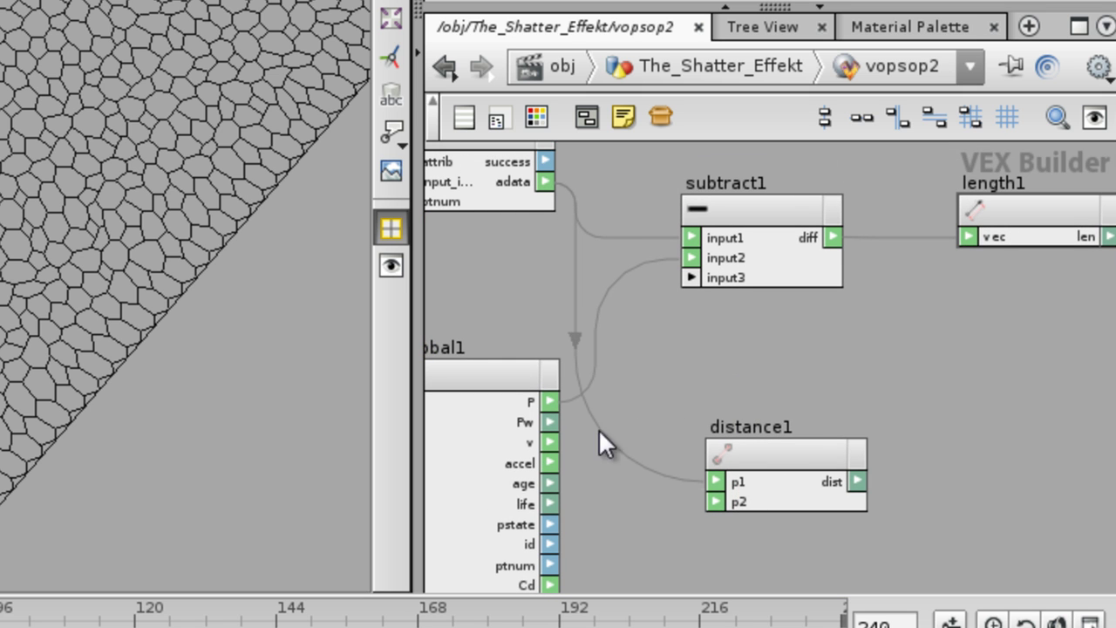
left_click(550, 401)
left_click(715, 502)
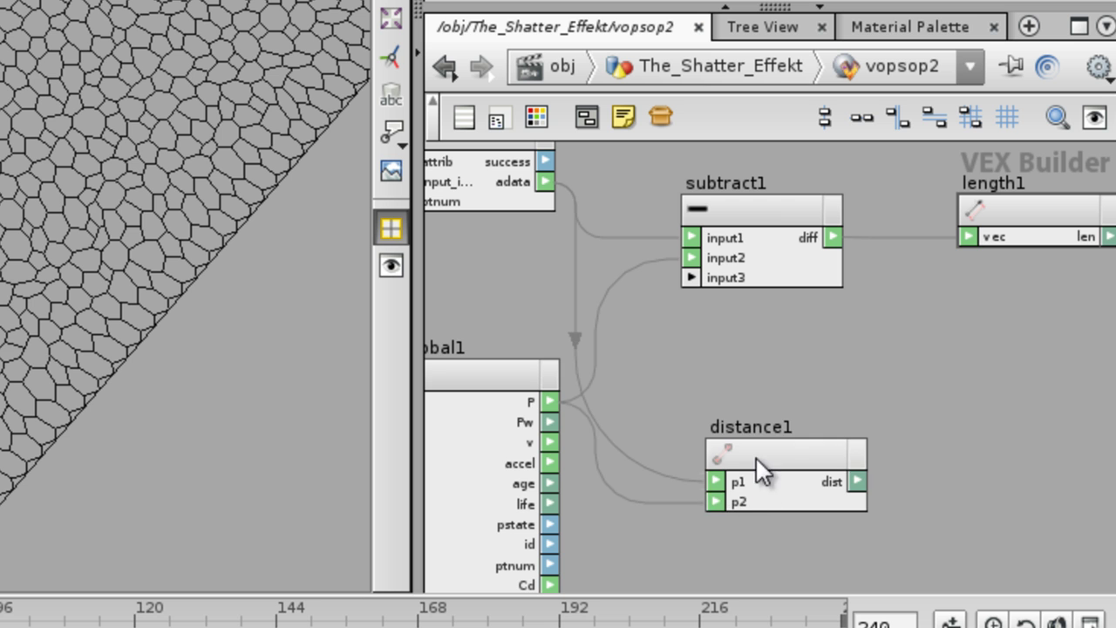
Reposition distance1 so that it sits directly beneath length1.
left_click_drag(786, 375, 787, 377)
middle_click_drag(515, 323, 578, 411)
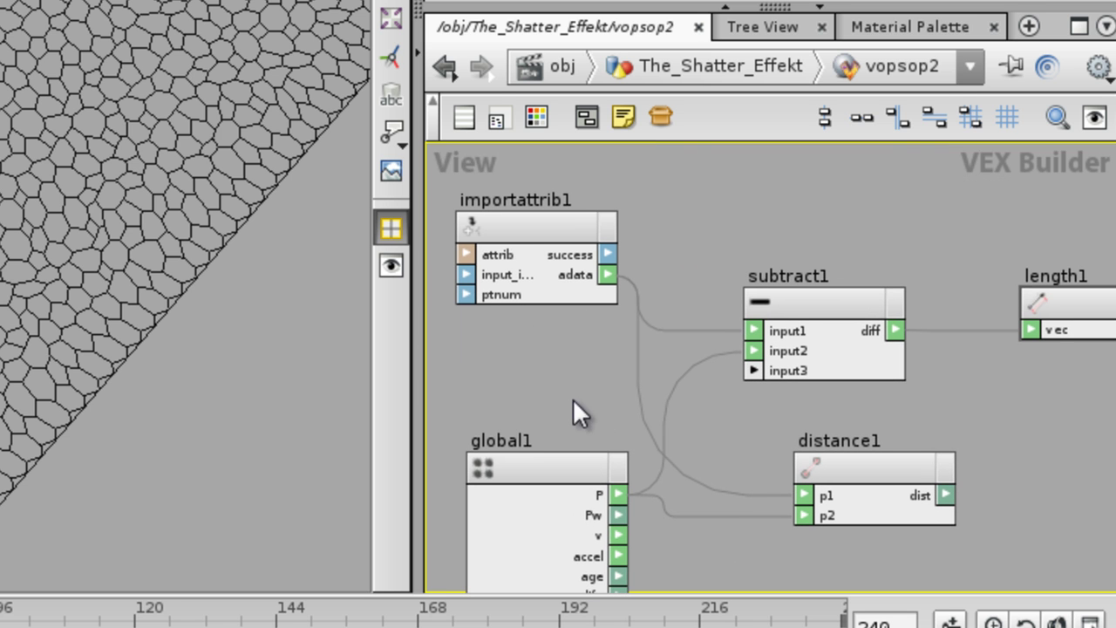
left_click(543, 244)
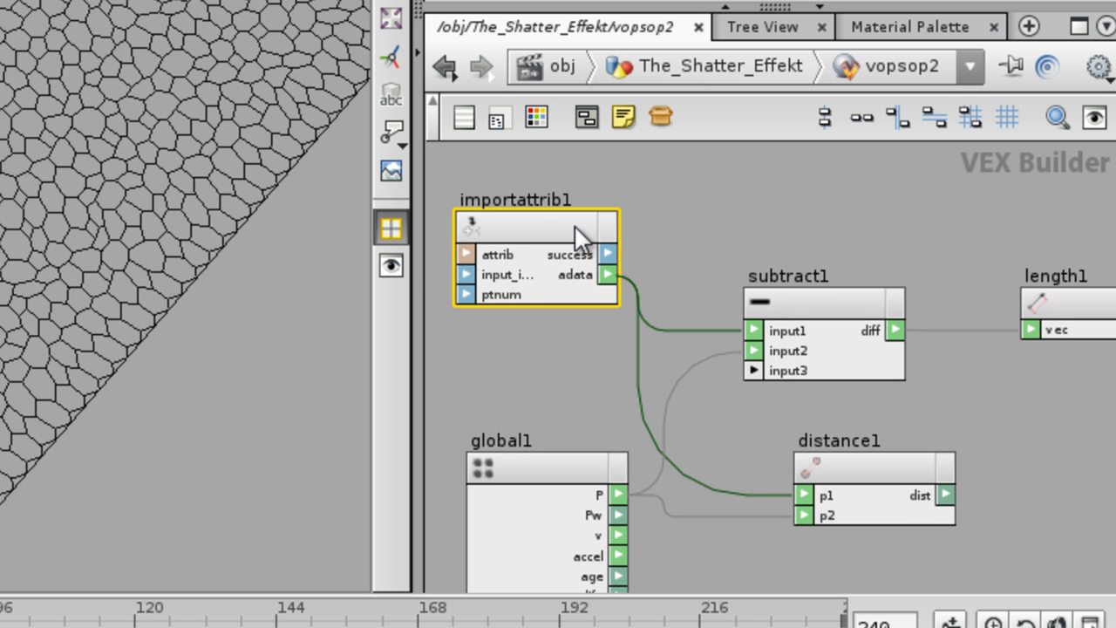
left_click(907, 482)
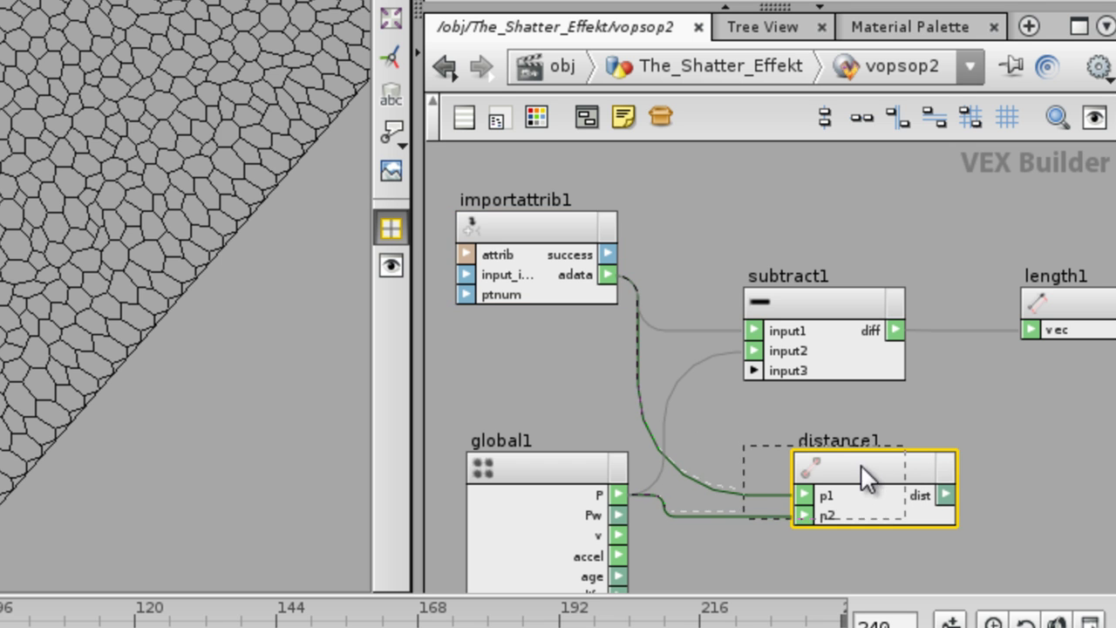
left_click_drag(861, 464, 864, 466)
scroll(960, 423, "down", 2)
middle_click_drag(960, 423, 664, 425)
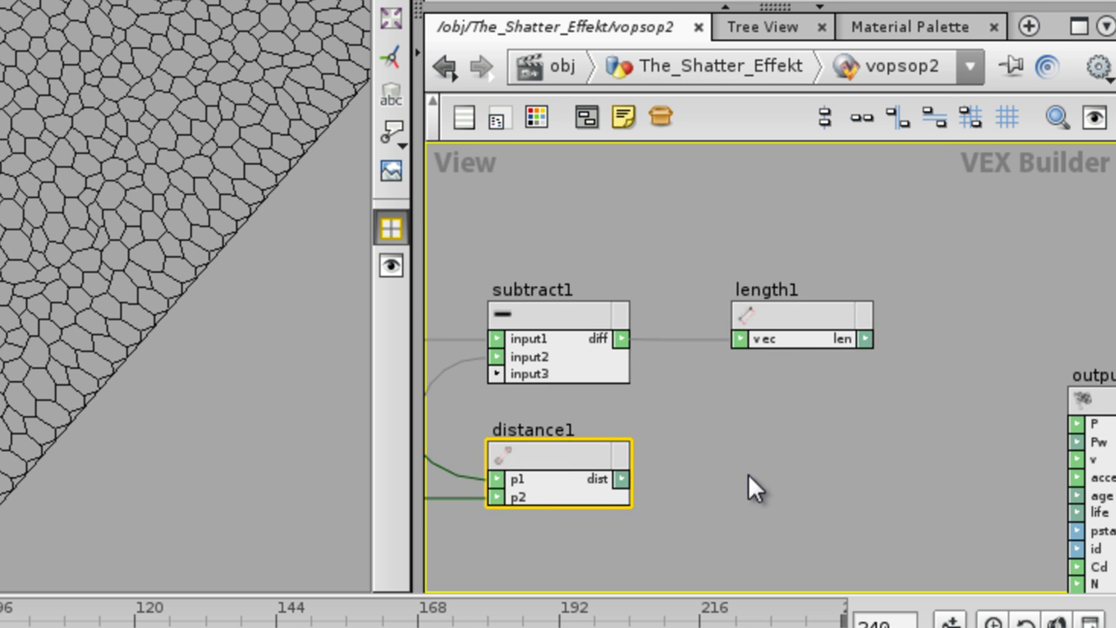
middle_click_drag(747, 473, 792, 403)
left_click_drag(738, 394, 868, 368)
left_click(856, 315)
scroll(877, 310, "down", 2)
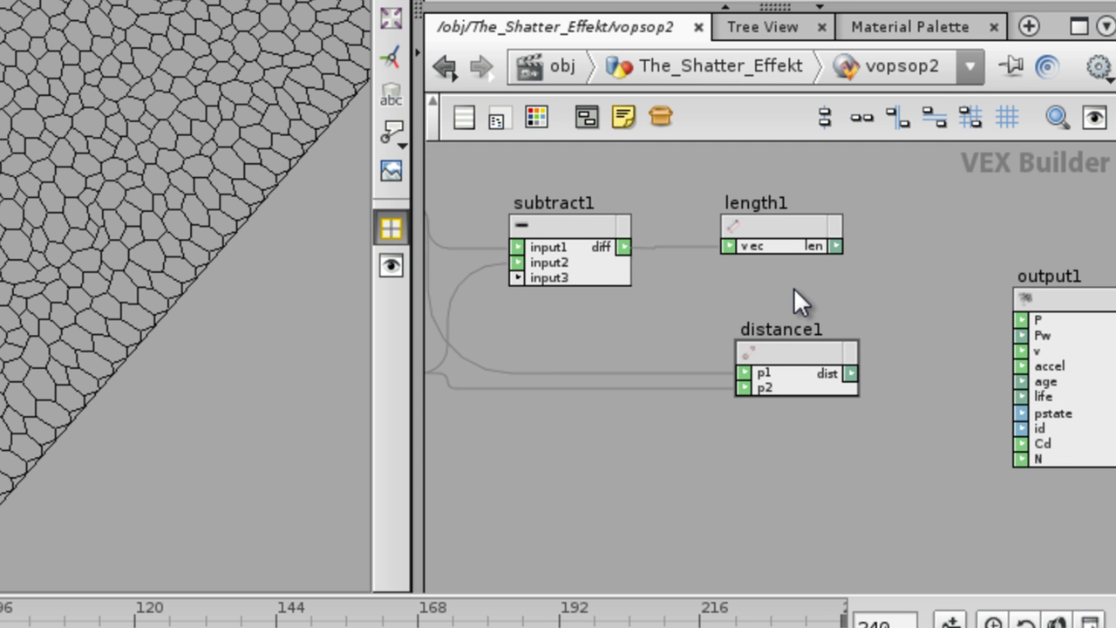
left_click_drag(810, 349, 798, 349)
Add a Switch node in the free space between the length1 and distance1 nodes and output1.
middle_click_drag(857, 311, 782, 284)
middle_click_drag(768, 246, 702, 259)
left_click_drag(904, 272, 1002, 277)
key("Tab")
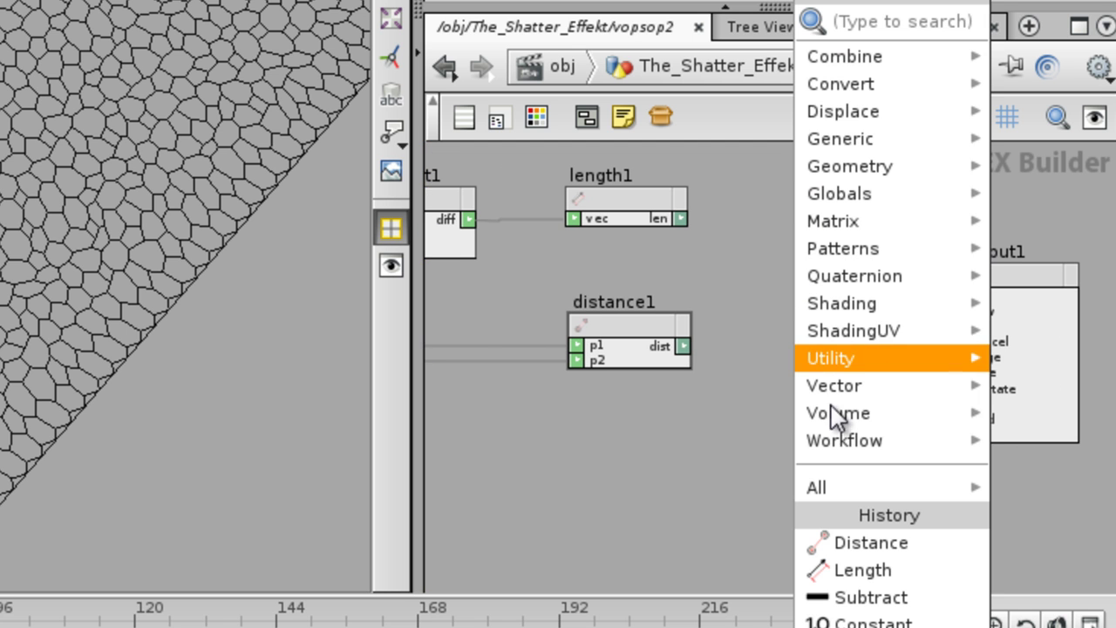
mouse_move(855, 449)
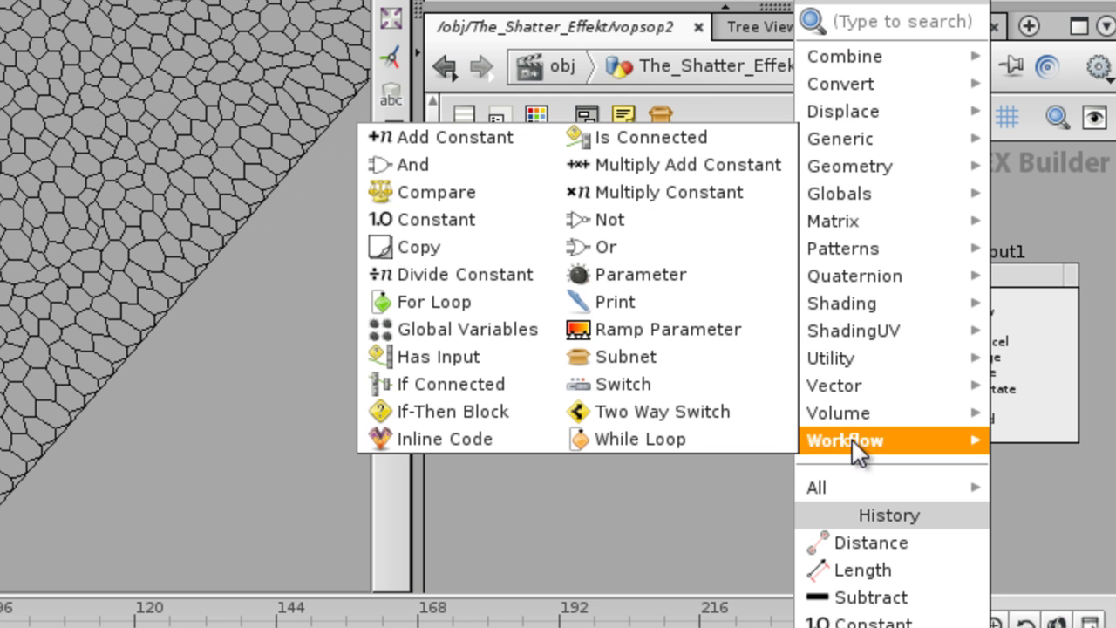
left_click(659, 388)
left_click(768, 259)
Wire length1's len into switch1's input1, distance1's dist into input2, and switch1's result into output1's Cd.
left_click_drag(682, 219, 784, 292)
left_click_drag(684, 347, 773, 293)
middle_click_drag(750, 341, 565, 340)
left_click_drag(695, 251, 790, 431)
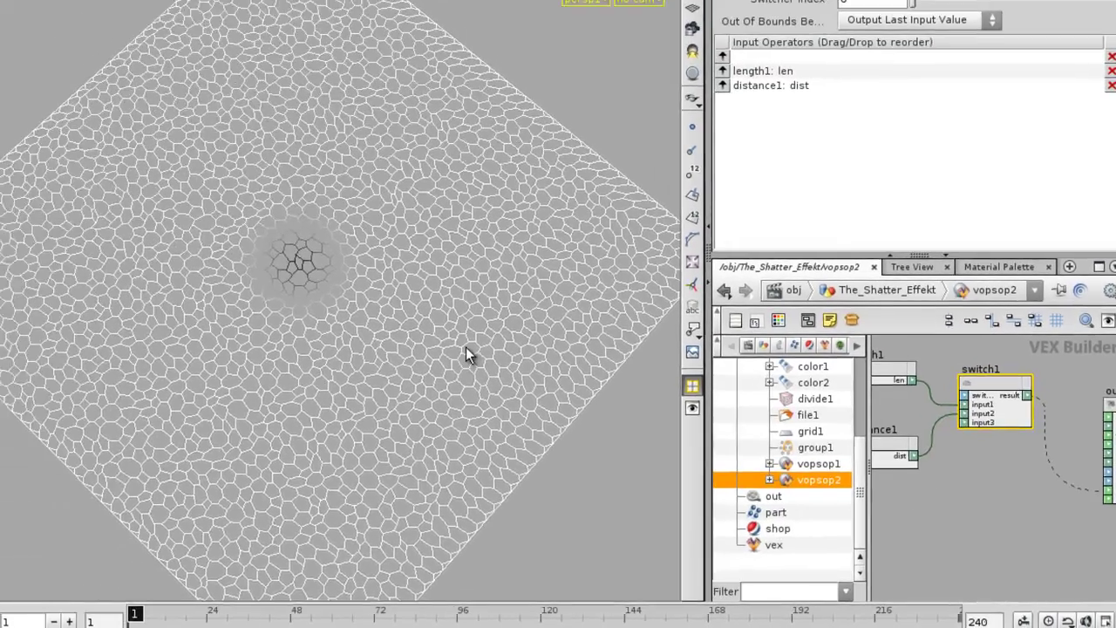
Display the grid shaded instead of as wireframe and examine the colour gradient around its centre.
key("w")
key("w")
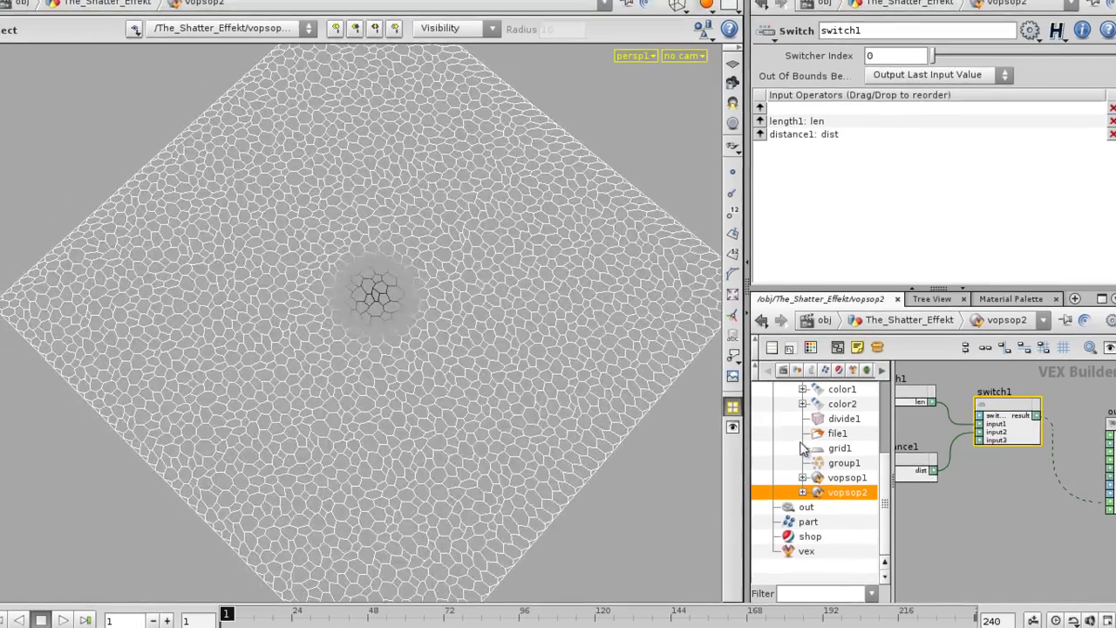
key("w")
key("w")
left_click_drag(468, 443, 453, 374, "alt")
right_click_drag(387, 371, 488, 395, "alt")
mouse_move(489, 395)
left_mouse_down("alt")
mouse_move(484, 449)
mouse_move(386, 448)
mouse_move(387, 491)
mouse_move(384, 456)
mouse_move(410, 409)
mouse_move(498, 411)
left_mouse_up("alt")
key("s")
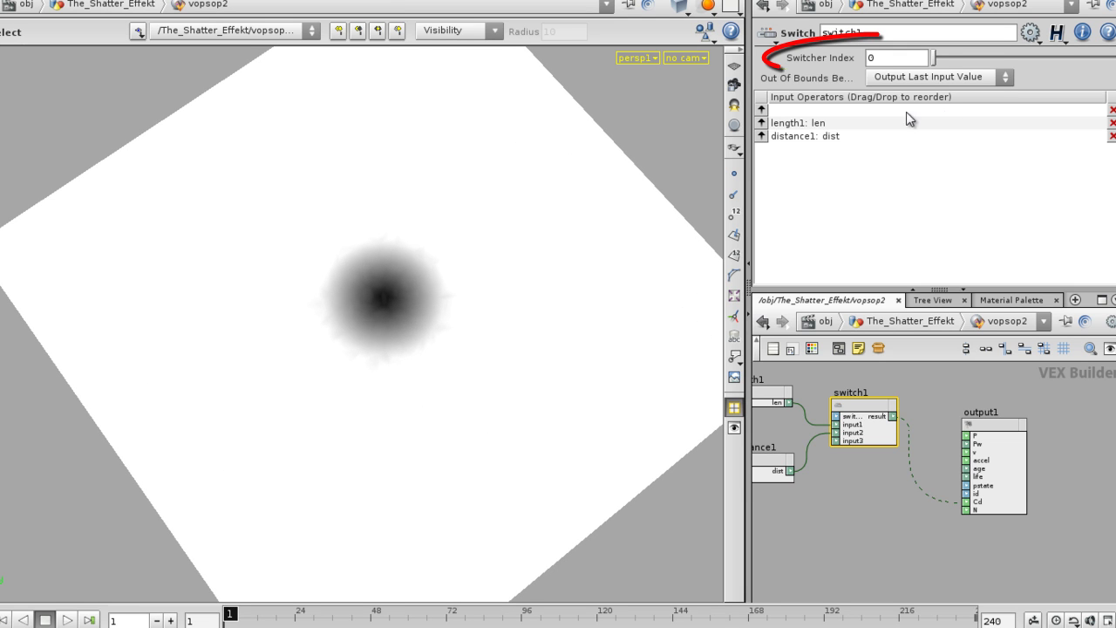
Shift switch1 slightly lower and closer to output1, keeping its switcher index at 0.
left_click_drag(869, 402, 869, 421)
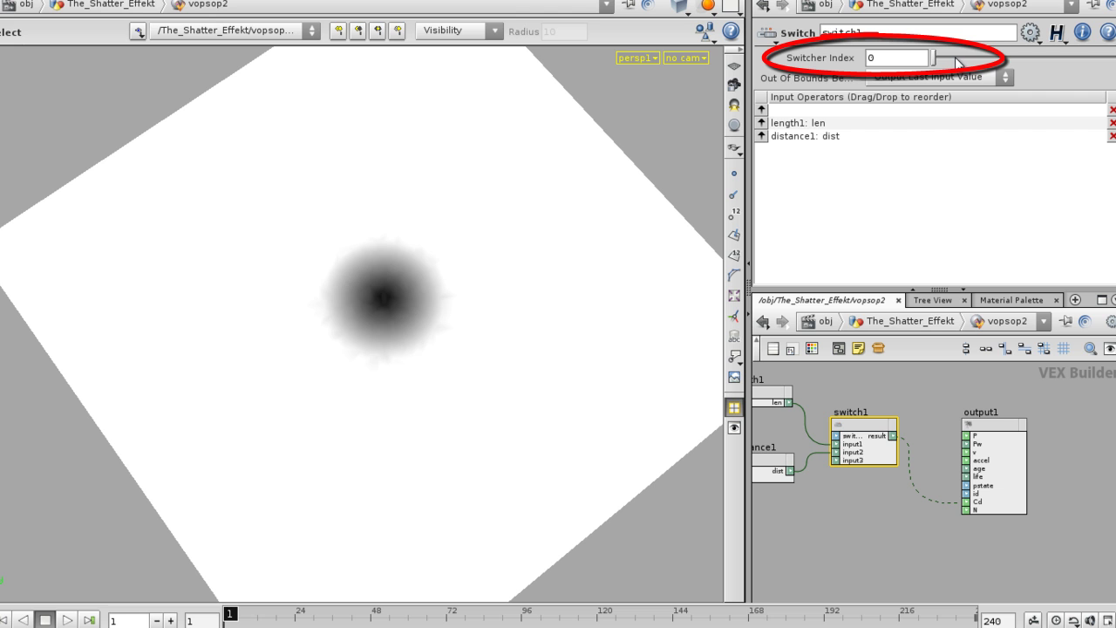
left_click_drag(957, 59, 929, 79)
left_click(891, 376)
right_click_drag(898, 386, 852, 394)
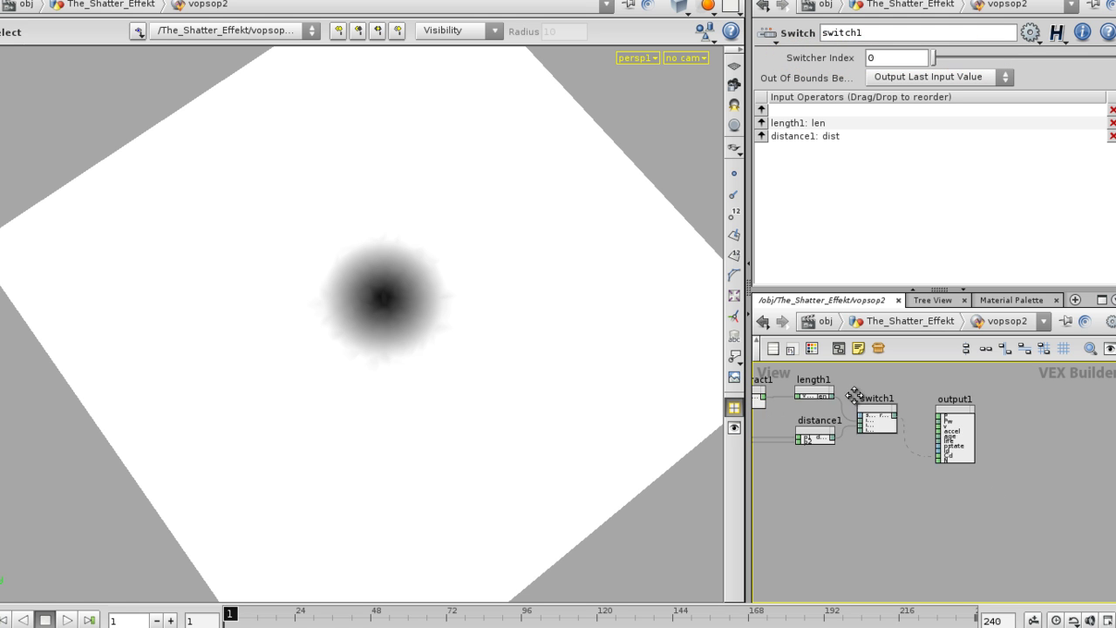
middle_click_drag(852, 393, 920, 401)
left_click_drag(940, 420, 949, 419)
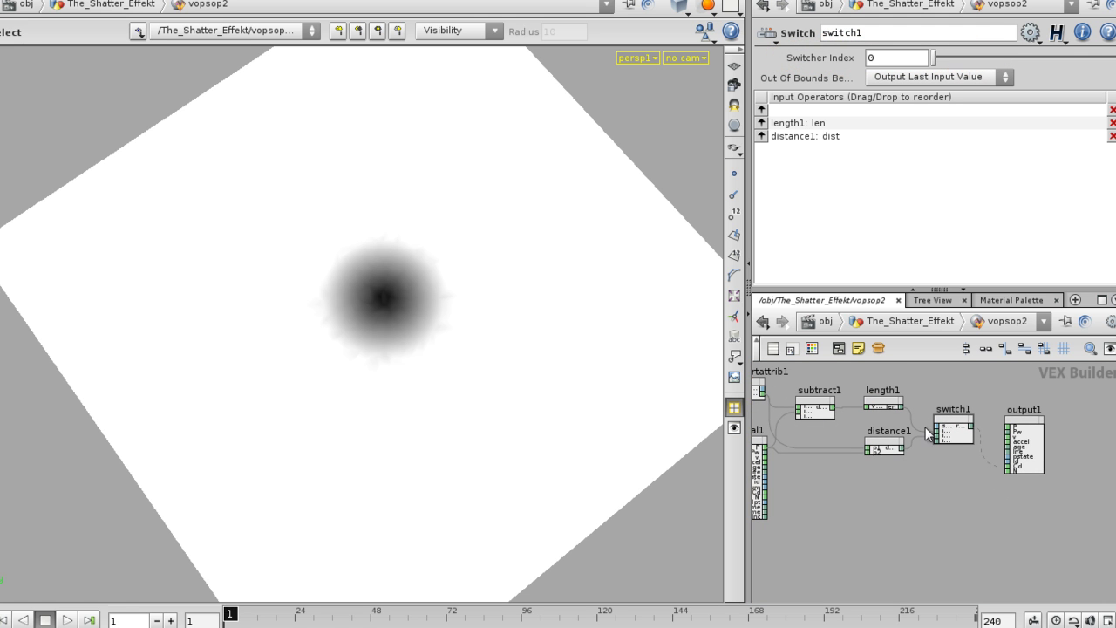
left_click_drag(439, 389, 518, 369)
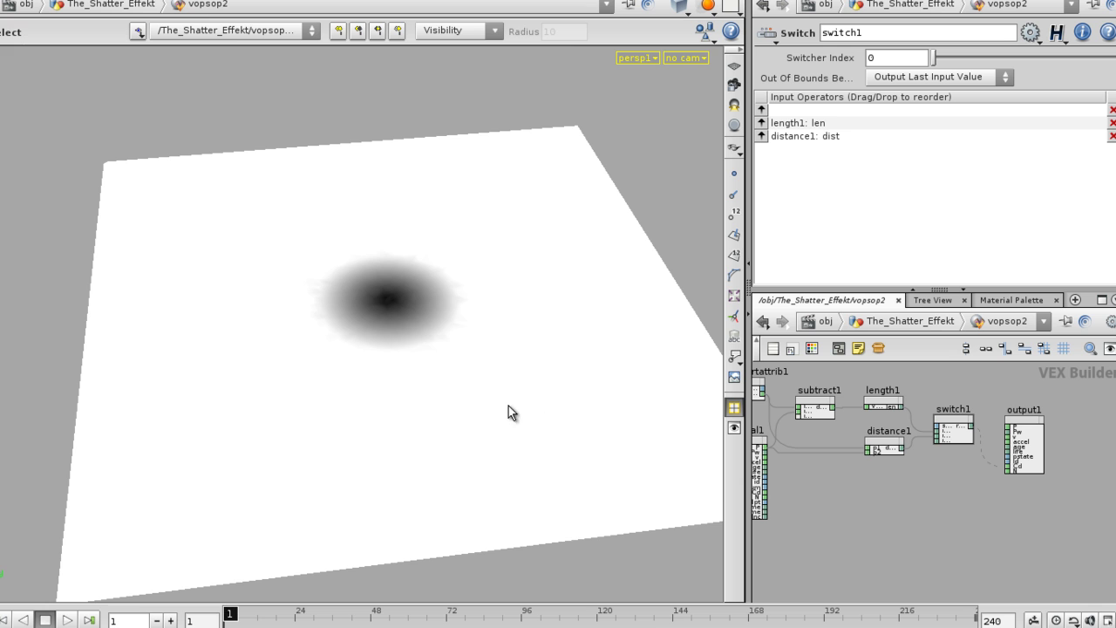
left_click_drag(348, 372, 380, 314)
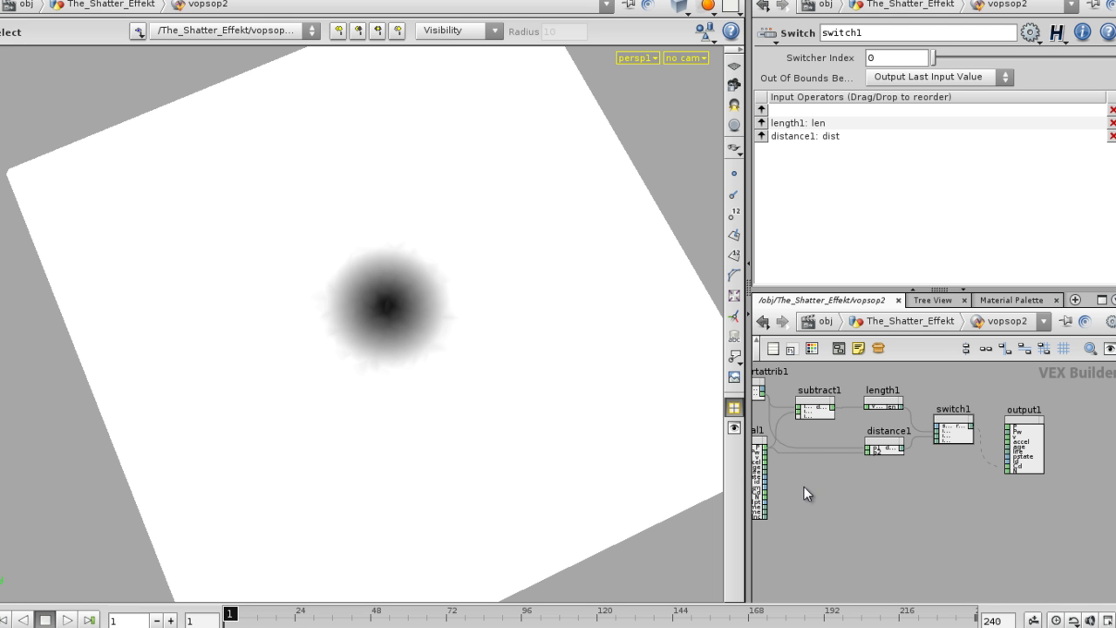
middle_click_drag(977, 526, 922, 535)
right_click_drag(922, 536, 862, 508)
middle_click_drag(862, 509, 869, 526)
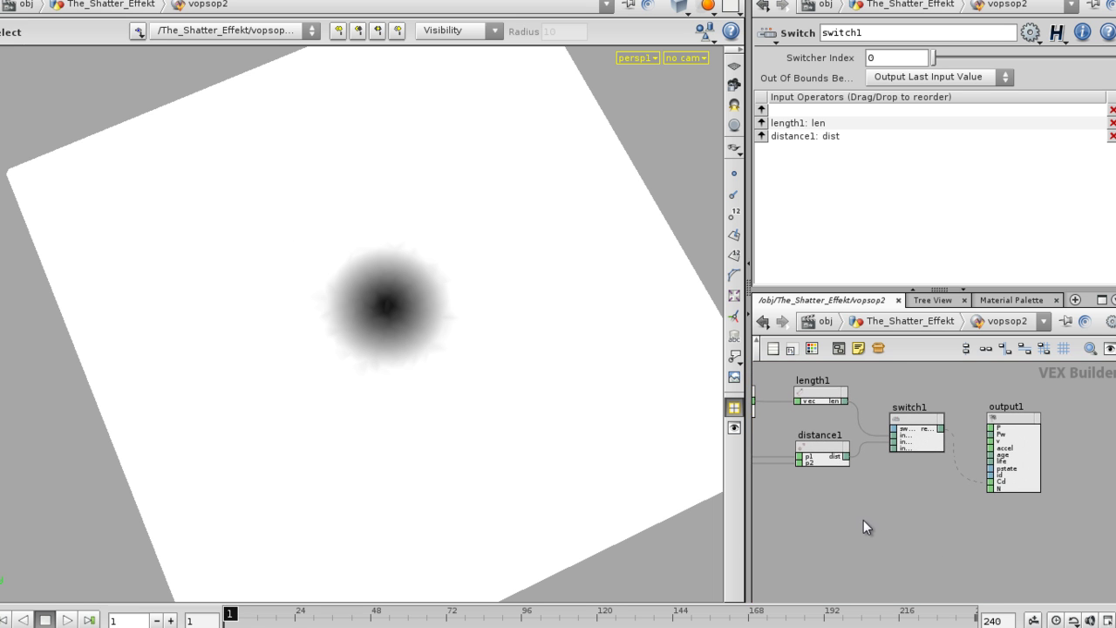
Maximize the network editor and move switch1 and output1 together farther from length1 and distance1 to free up space.
key("ctrl+b")
scroll(436, 332, "up", 8)
middle_click_drag(601, 292, 630, 227)
right_click_drag(630, 226, 578, 265)
left_click_drag(578, 265, 829, 434)
middle_click_drag(718, 461, 626, 390)
left_click_drag(927, 269, 926, 268)
left_click_drag(723, 269, 808, 274)
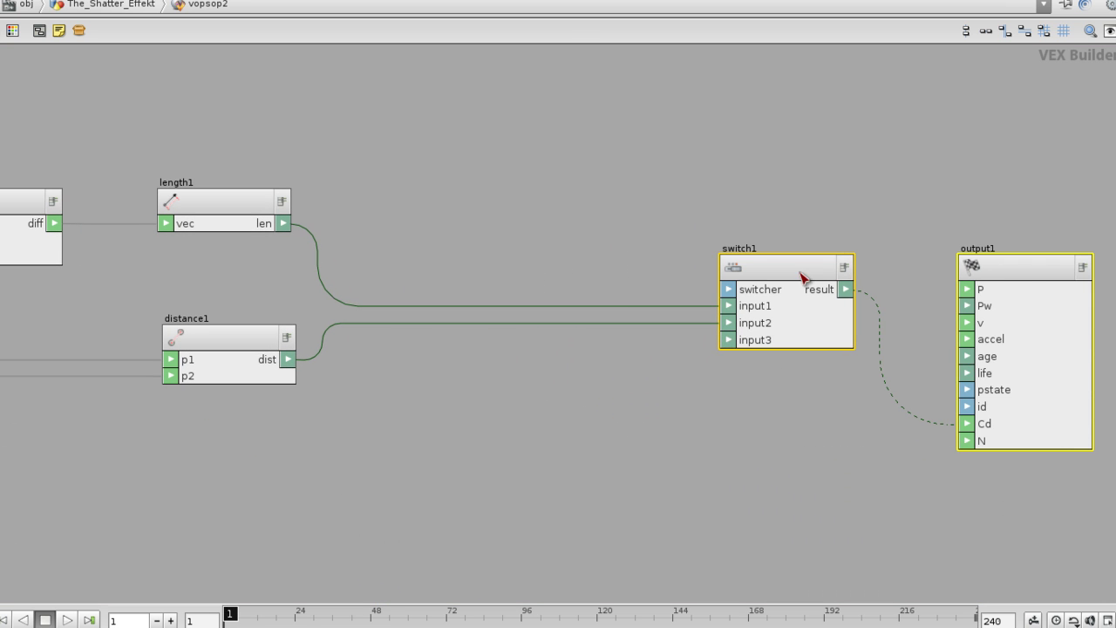
middle_click_drag(590, 410, 632, 410)
left_click_drag(827, 272, 847, 267)
middle_click_drag(603, 399, 654, 400)
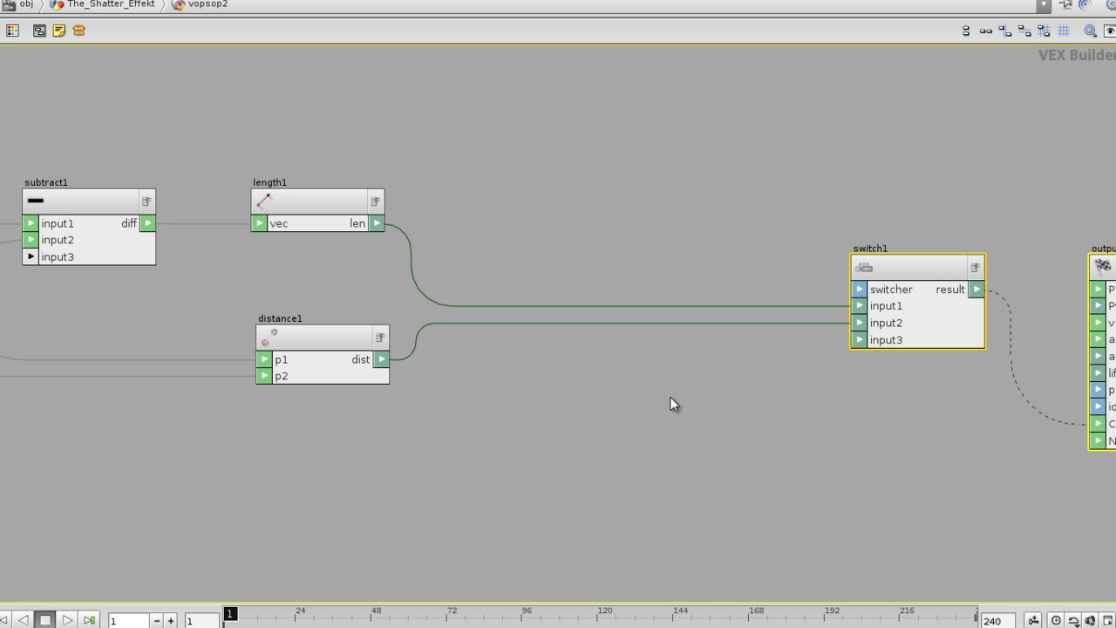
Add a Complement node and insert it into the wire from length1's len to switch1's input1.
left_click(513, 207)
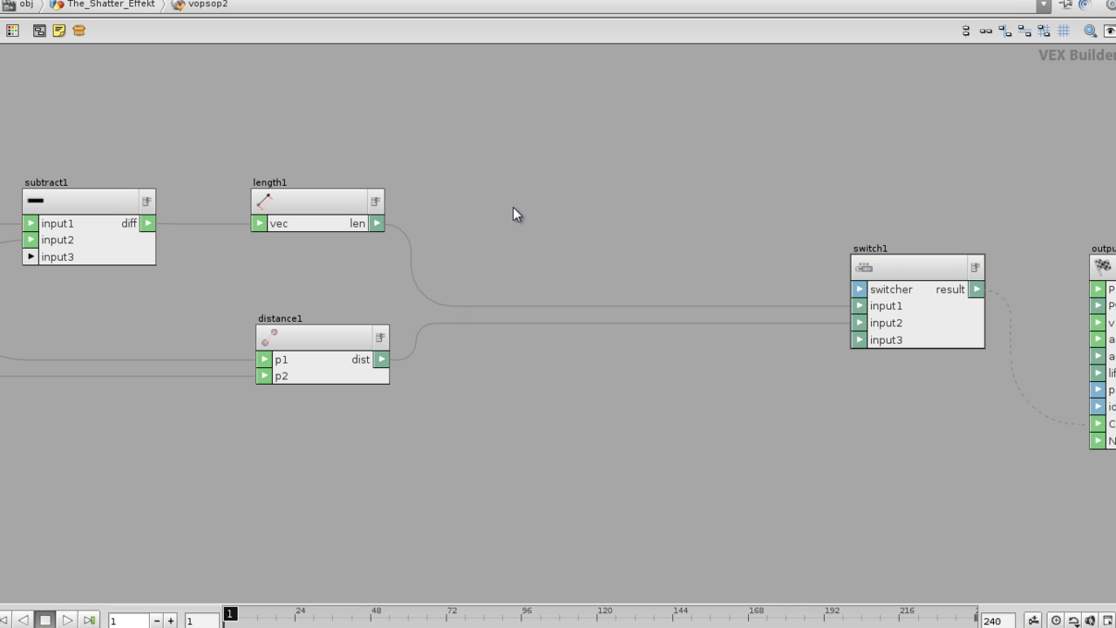
key("Tab")
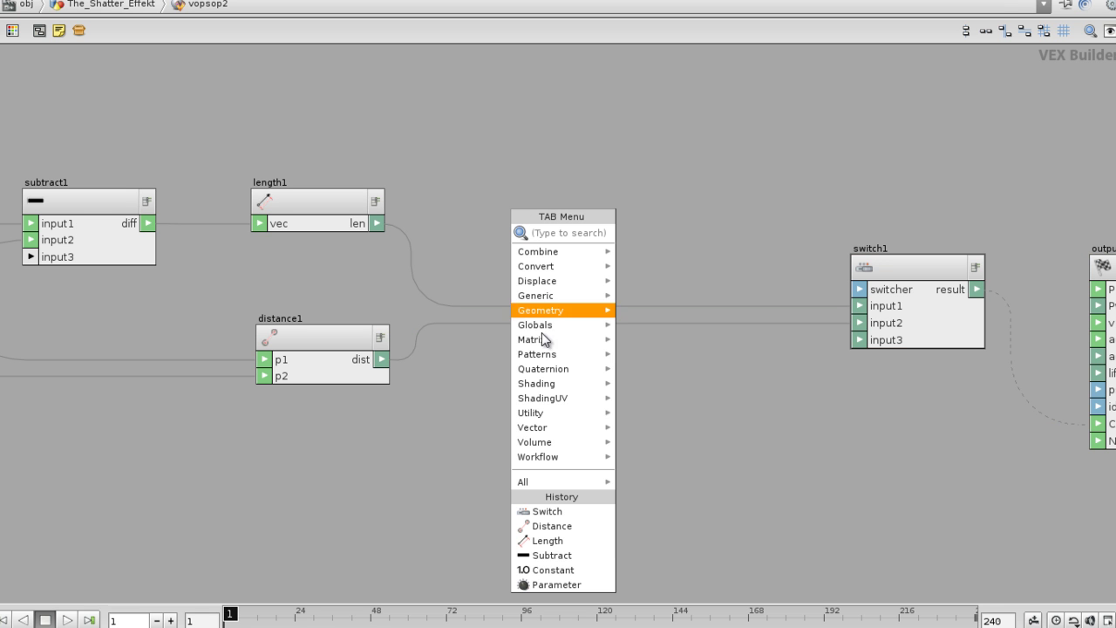
mouse_move(559, 301)
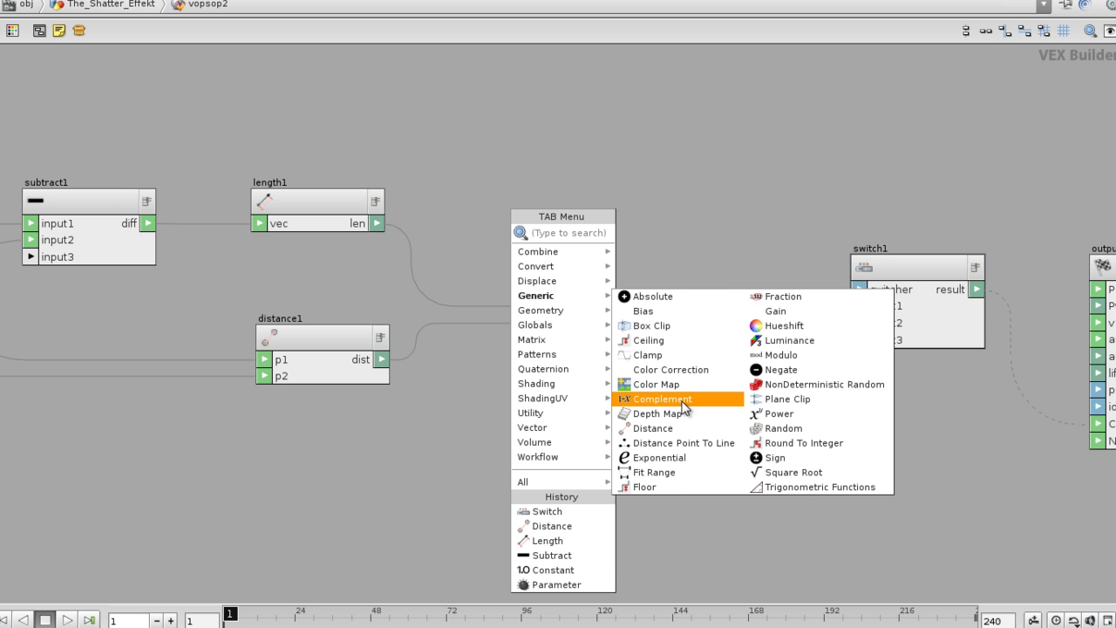
left_click(661, 398)
left_click(611, 205)
left_click_drag(611, 207, 561, 210)
right_click_drag(432, 292, 548, 302)
middle_click_drag(549, 302, 453, 390)
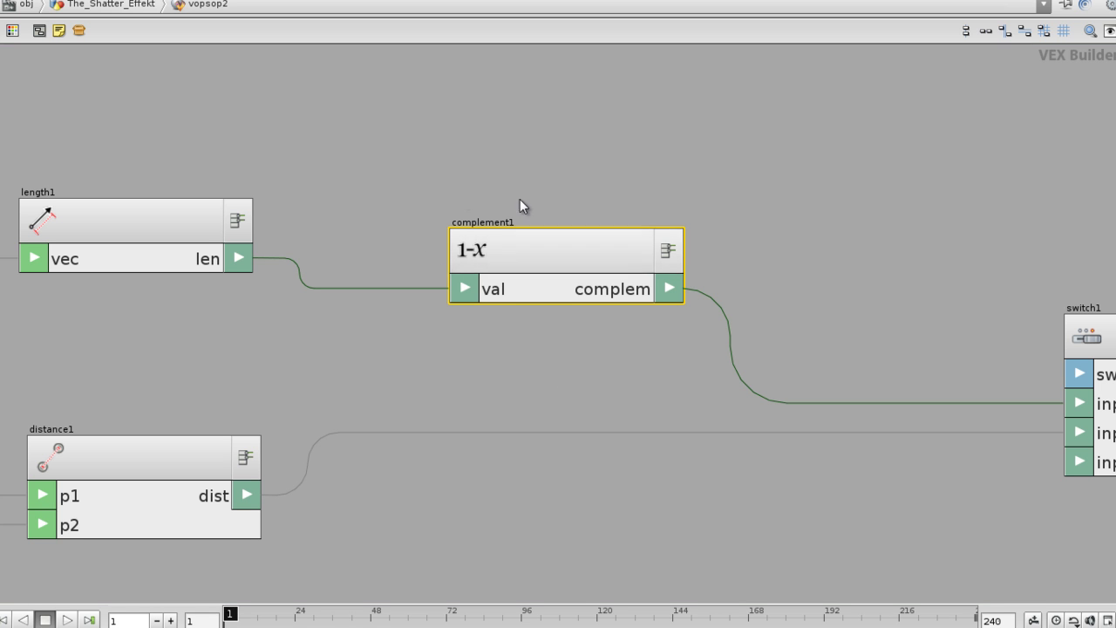
Add a Constant node beside distance1, dropping it on the wire that leads to switch1's input2.
left_click(488, 376)
middle_click_drag(489, 376, 528, 307)
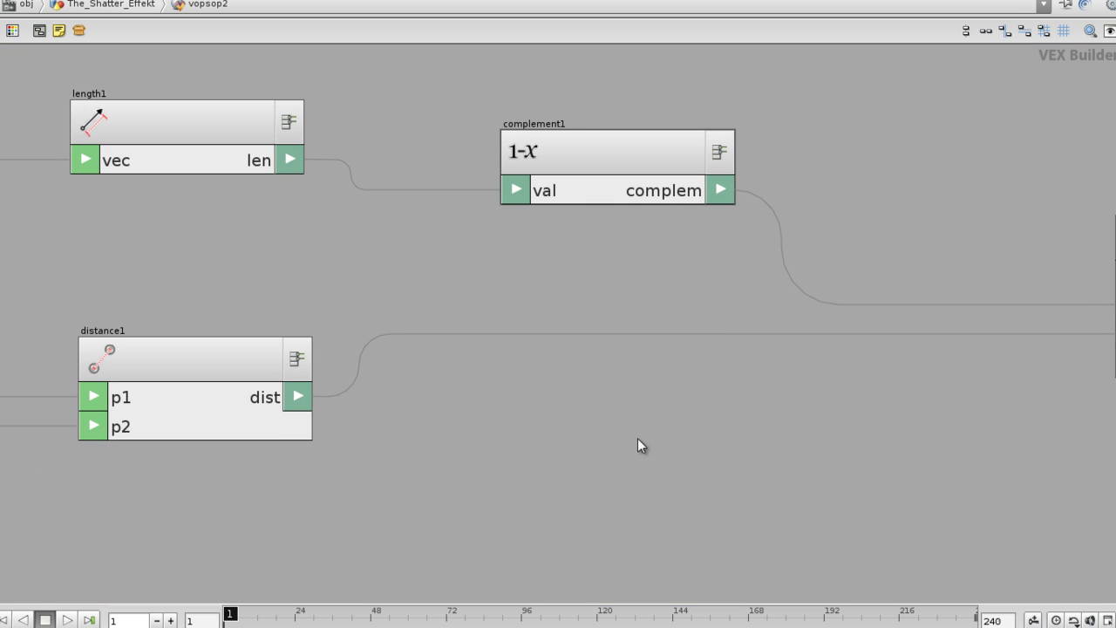
key("Tab")
mouse_move(660, 521)
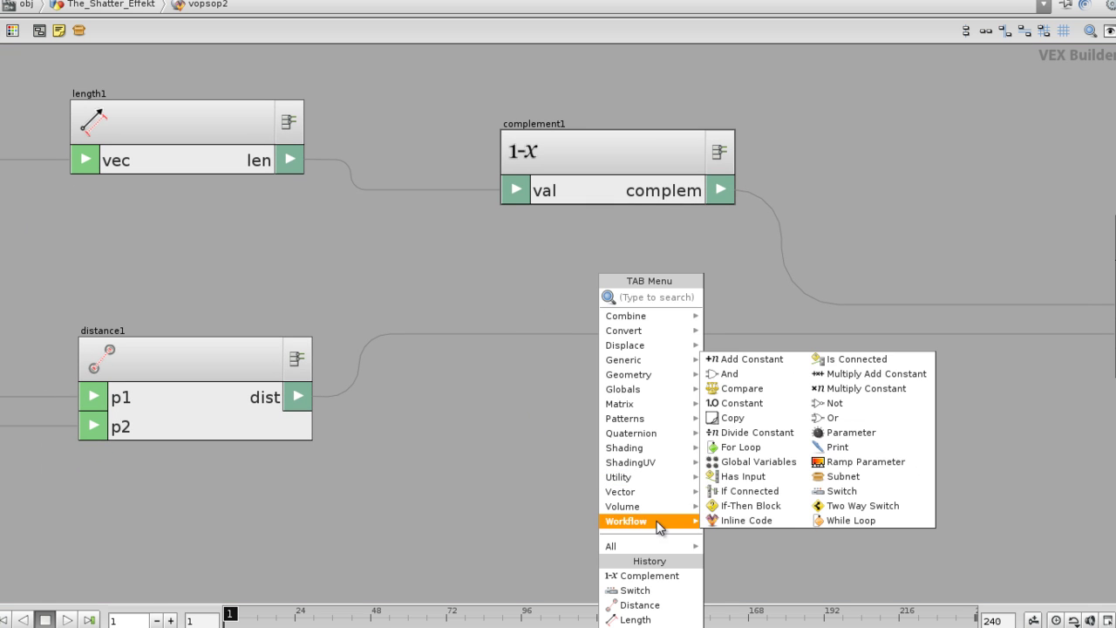
left_click(751, 404)
left_click(536, 382)
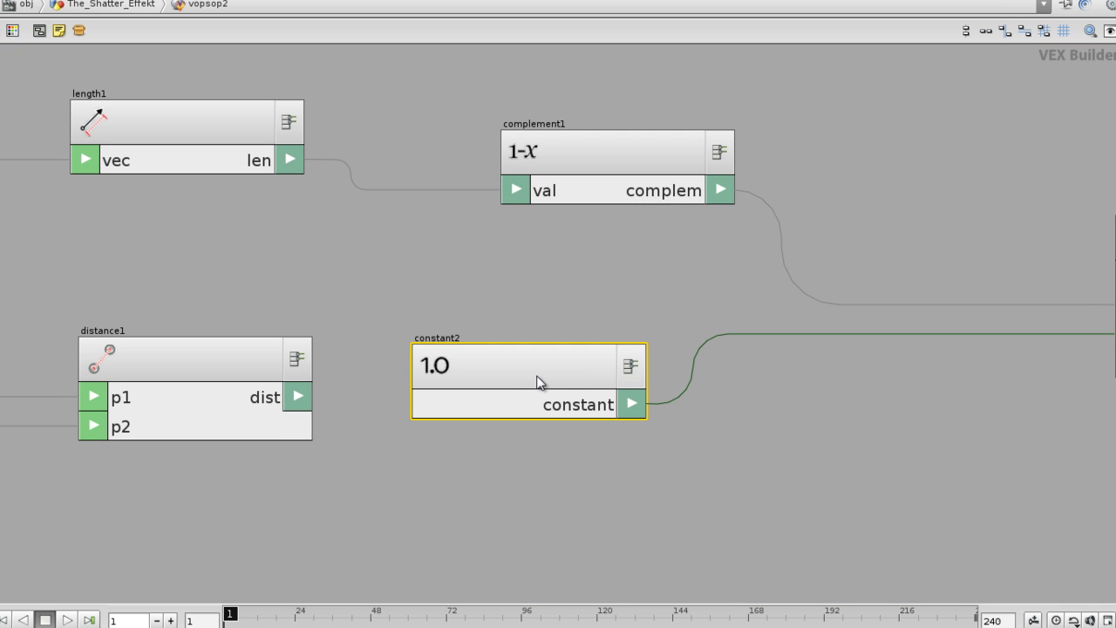
Move constant2 up between complement1 and distance1 and set its 1 Float Default to 1.
left_click(521, 310)
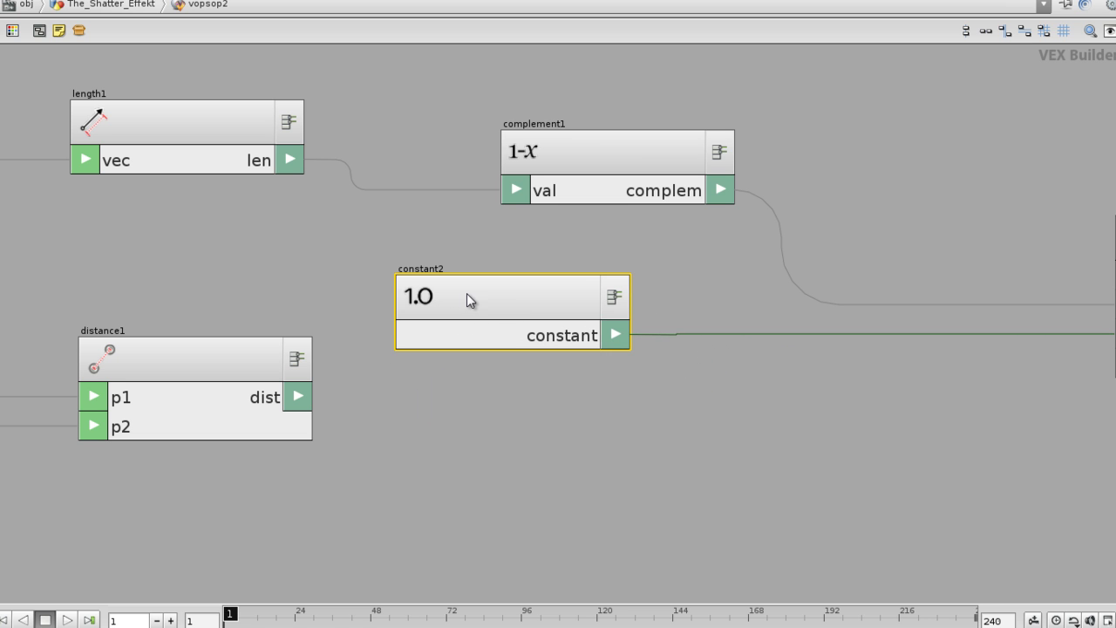
key("p")
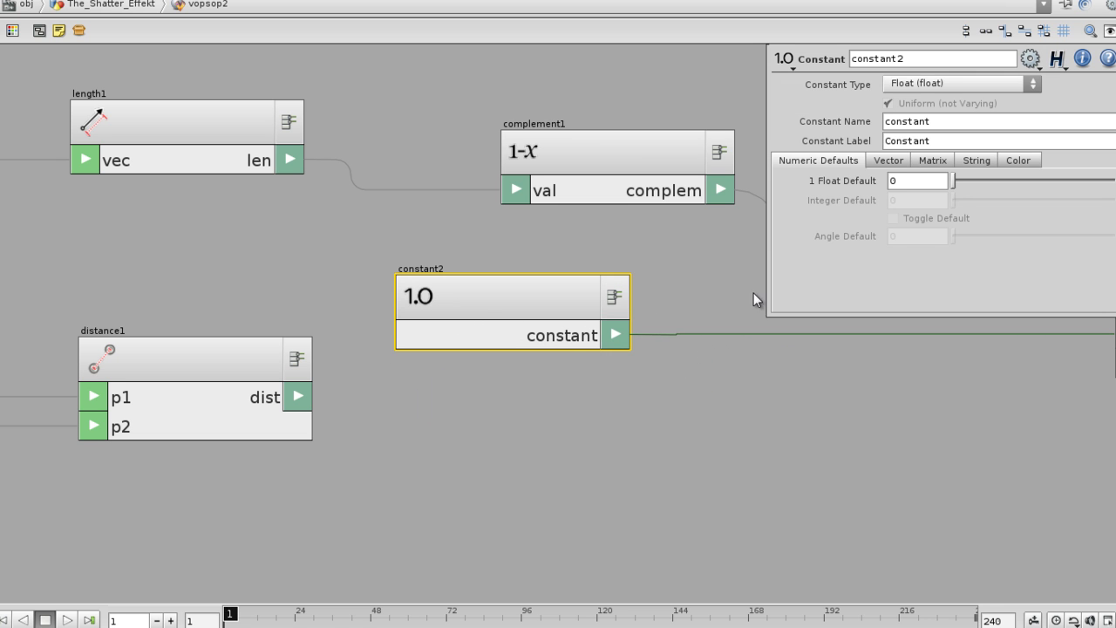
left_click(898, 183)
type("1")
key("Return")
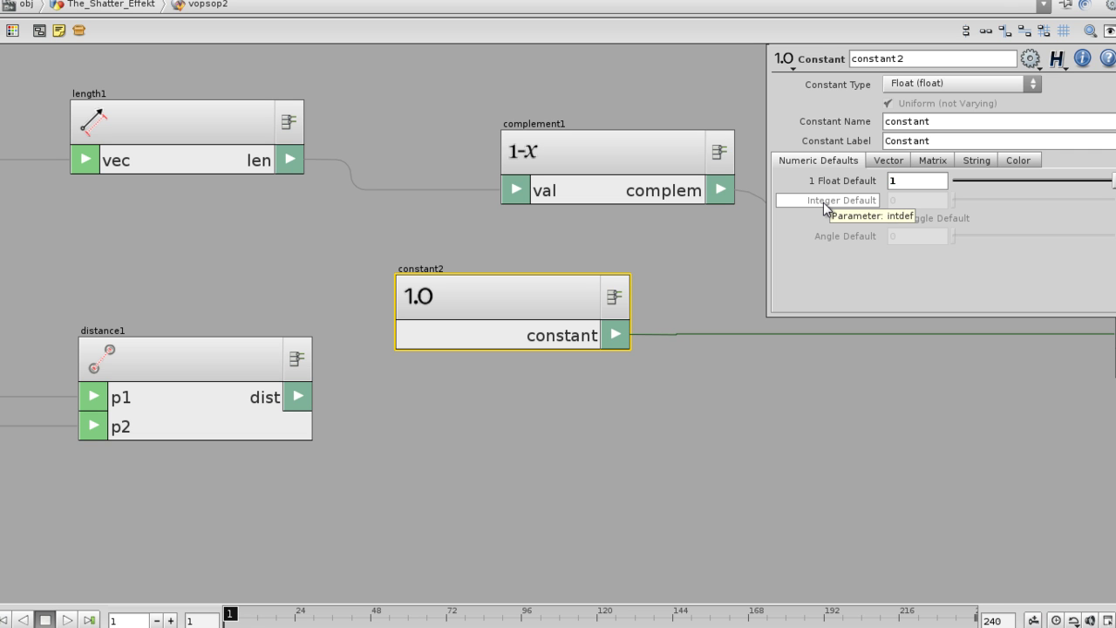
left_click(768, 376)
Add a Subtract node below constant2, between distance1 and switch1.
scroll(662, 382, "down", 4)
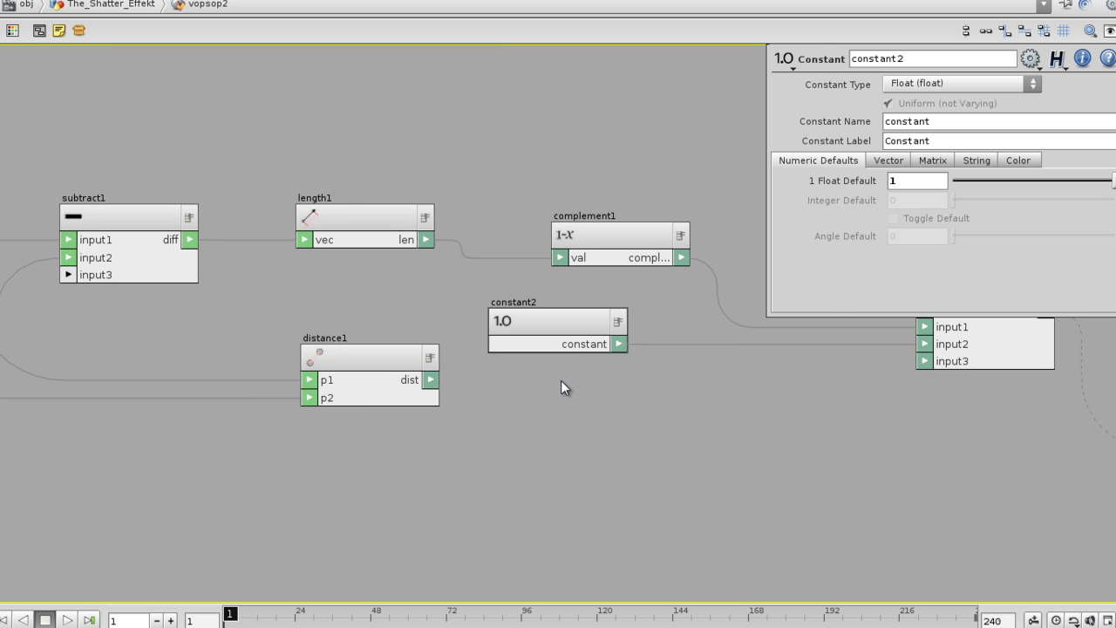
middle_click_drag(636, 415, 589, 409)
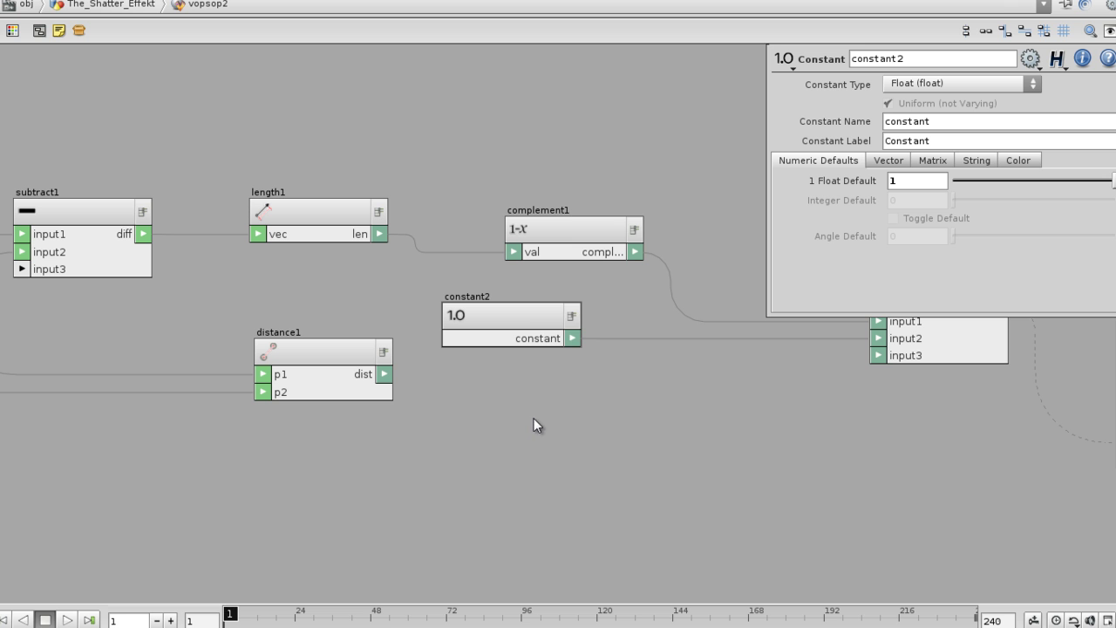
key("Tab")
type("s")
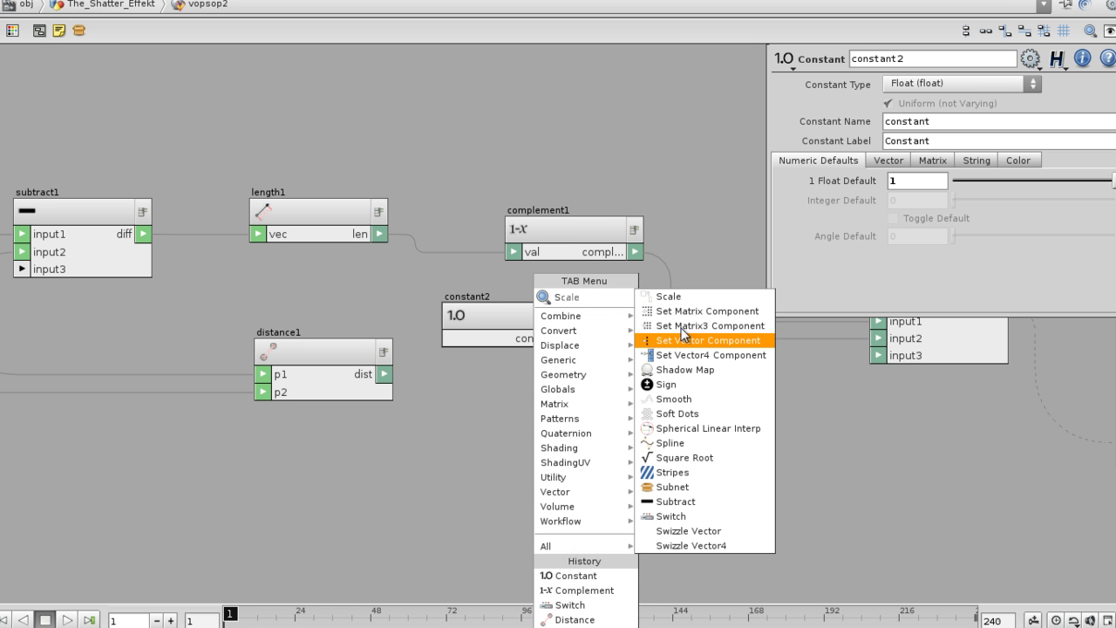
left_click(706, 502)
left_click(644, 423)
left_click_drag(644, 419, 689, 410)
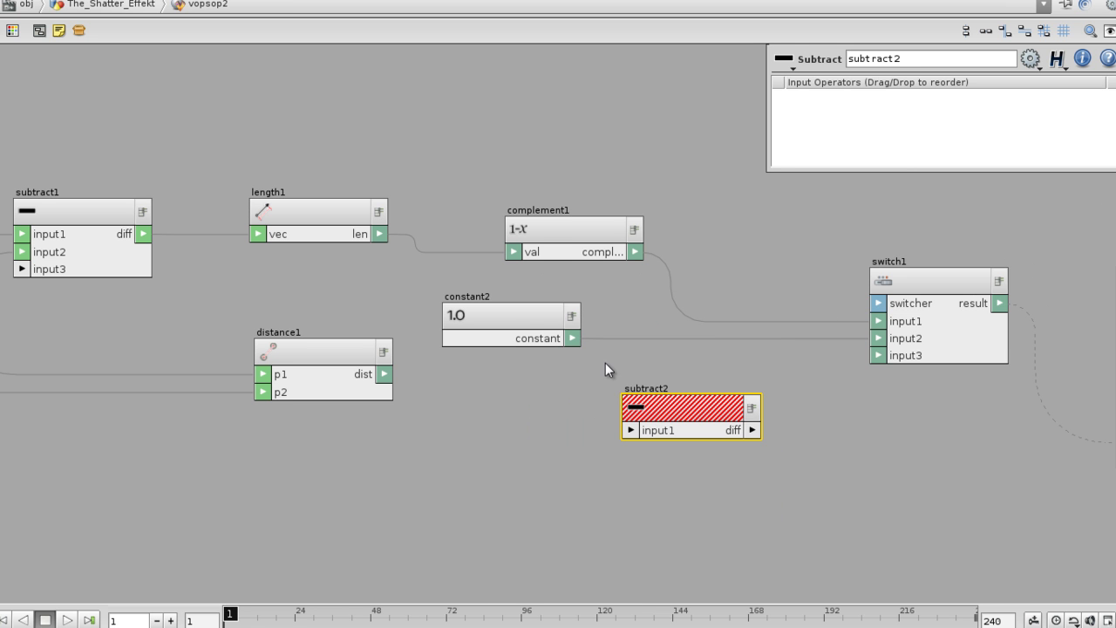
Connect constant2's constant to subtract2's input1 and distance1's dist to its input2.
left_click_drag(572, 343, 631, 430)
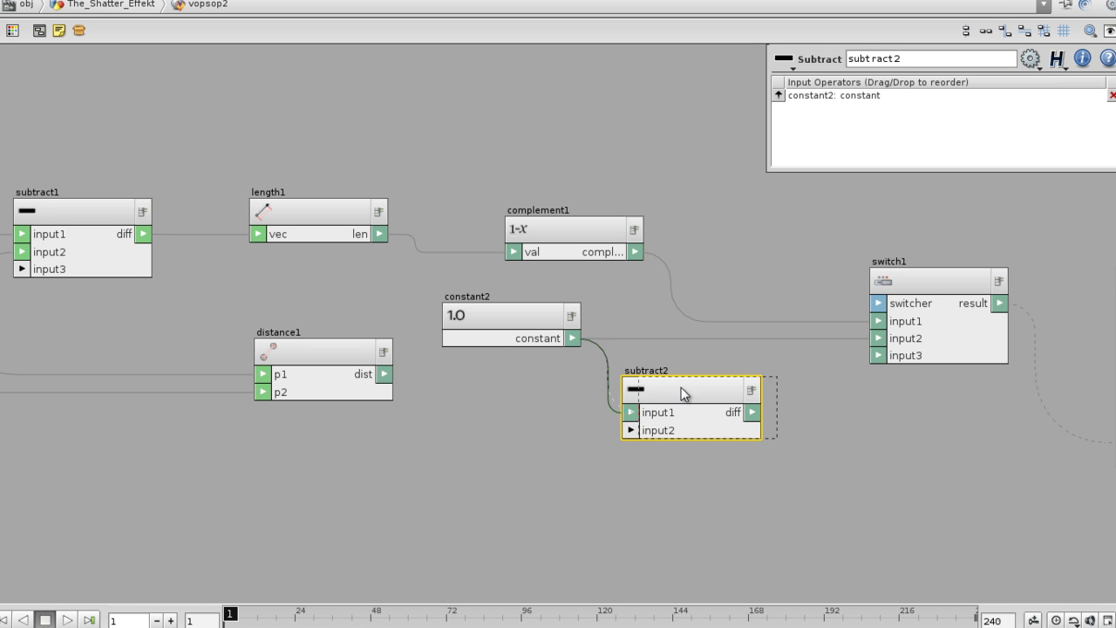
left_click_drag(681, 387, 699, 370)
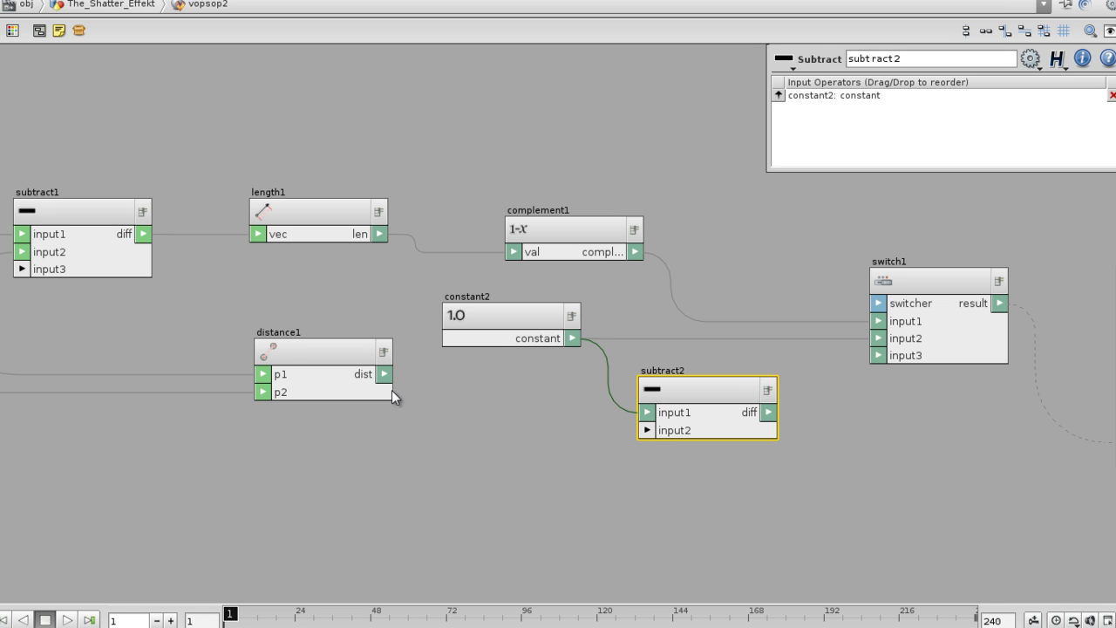
left_click(649, 434)
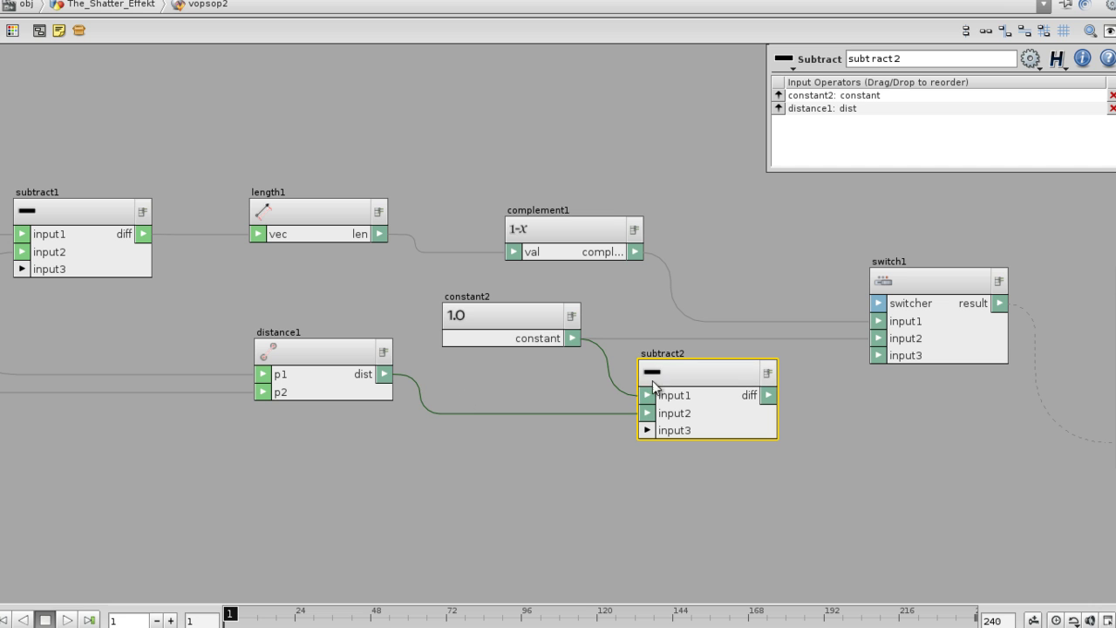
Connect subtract2's diff to switch1's input2 and shift complement1 to line up above subtract2.
left_click_drag(688, 372, 689, 376)
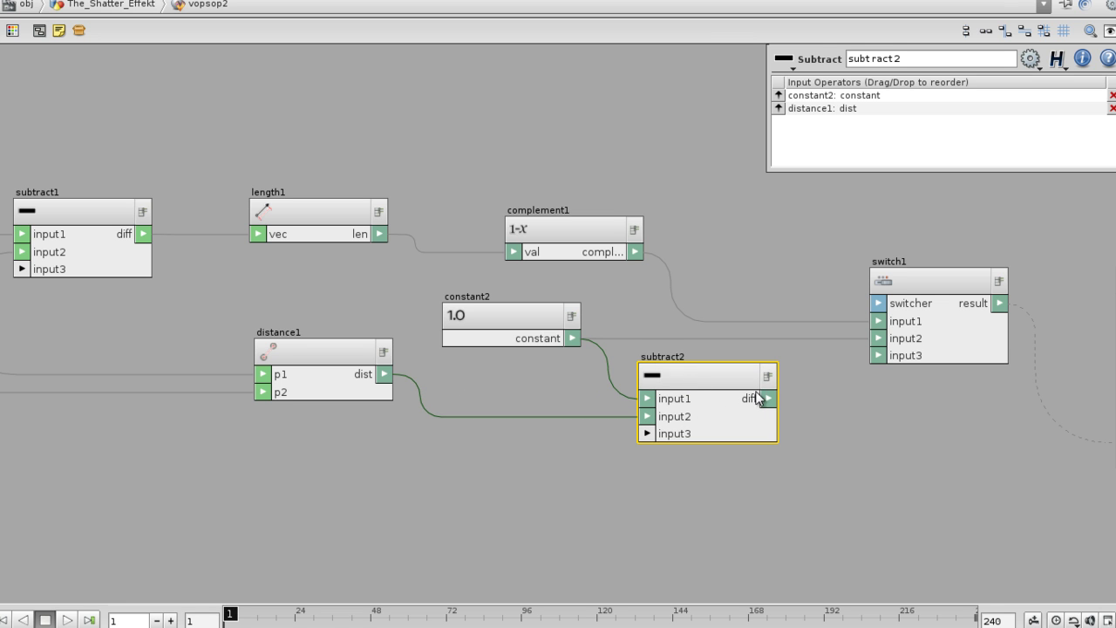
left_click(879, 338)
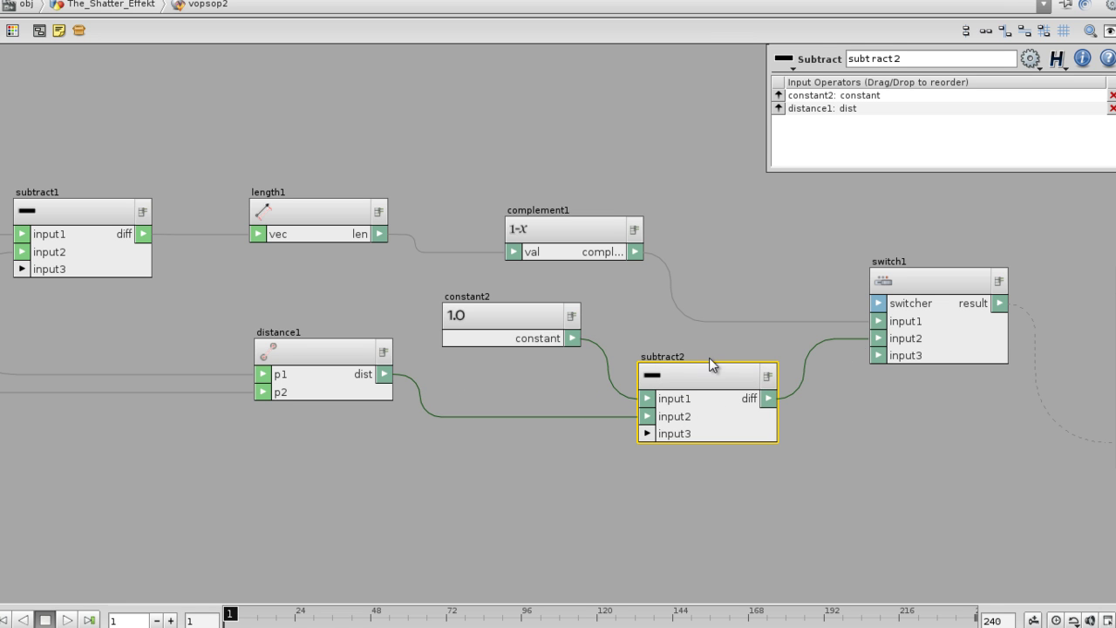
left_click_drag(580, 231, 717, 228)
key("h")
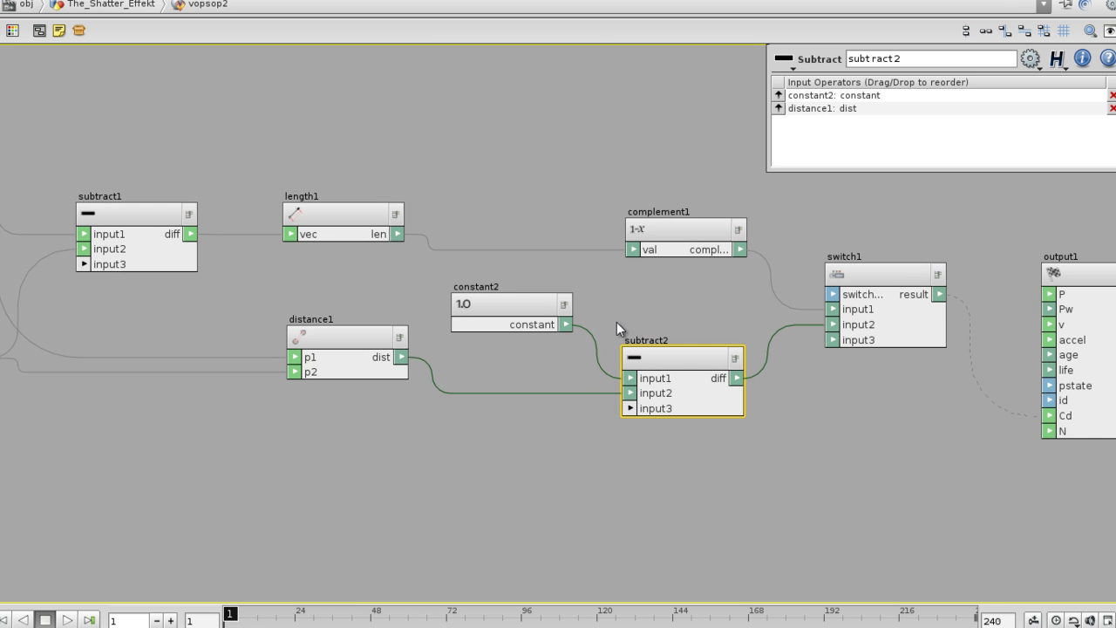
Examine the two parallel branches, length1 with complement1 and distance1 with constant2 and subtract2, and how they feed switch1.
left_click_drag(331, 159, 348, 471)
left_click(317, 263)
left_click_drag(371, 239, 372, 239)
left_click(359, 339)
left_click_drag(754, 488, 676, 456)
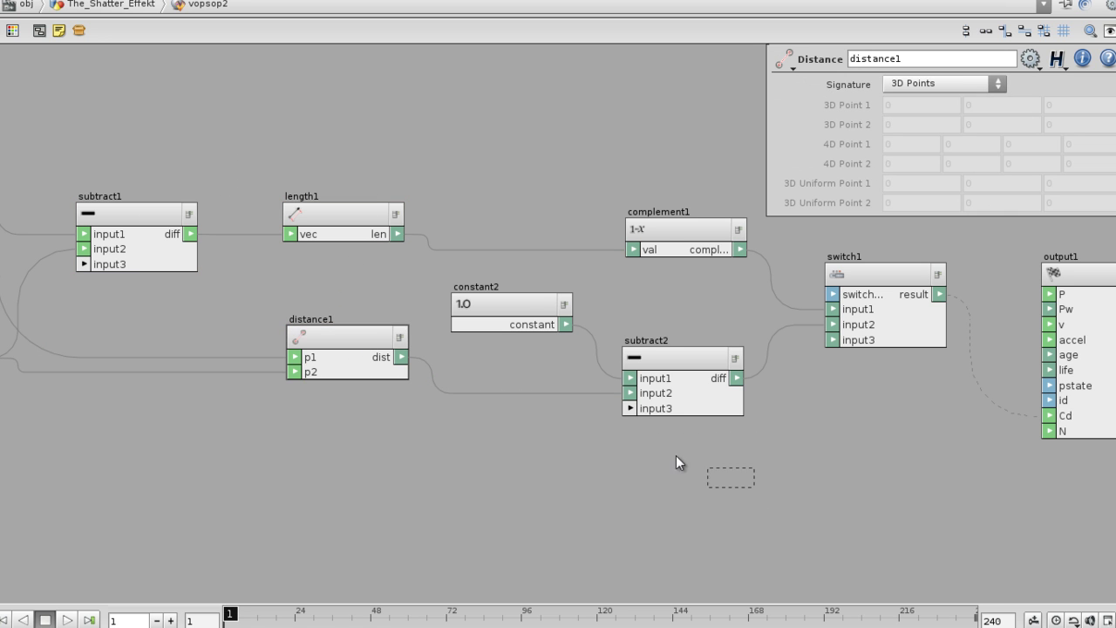
left_click_drag(493, 301, 491, 304)
left_click(708, 230)
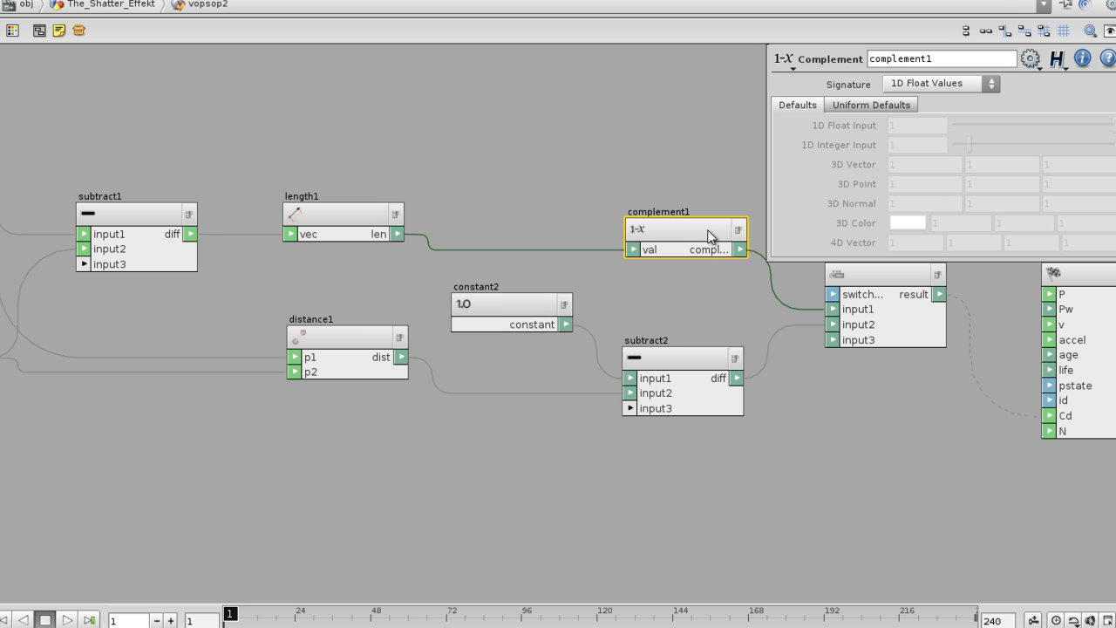
middle_click_drag(660, 344, 445, 394)
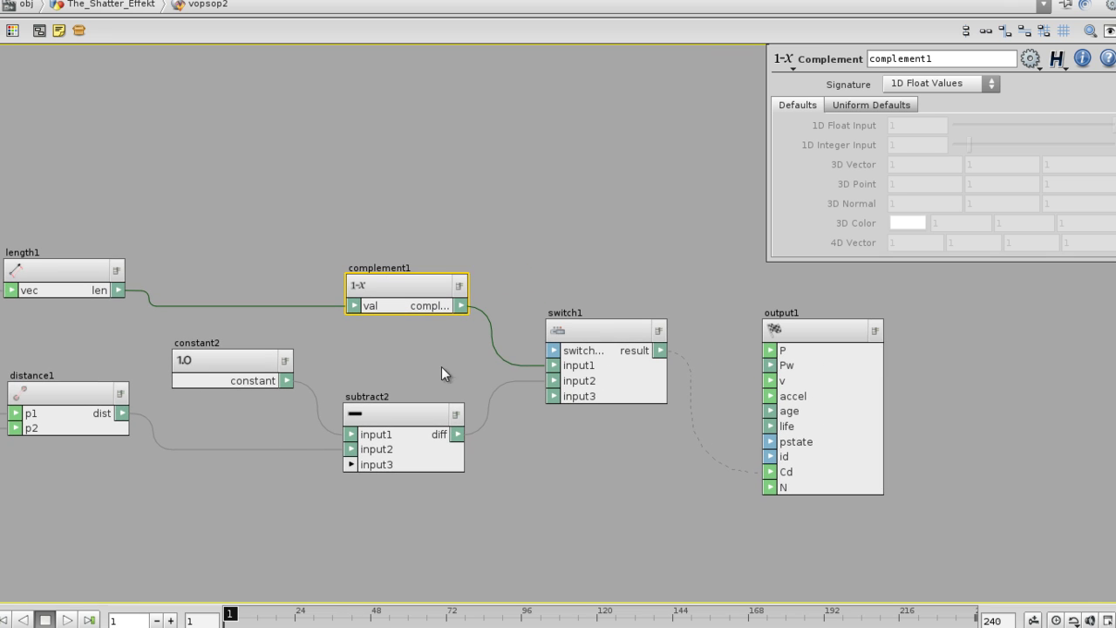
left_click(588, 334)
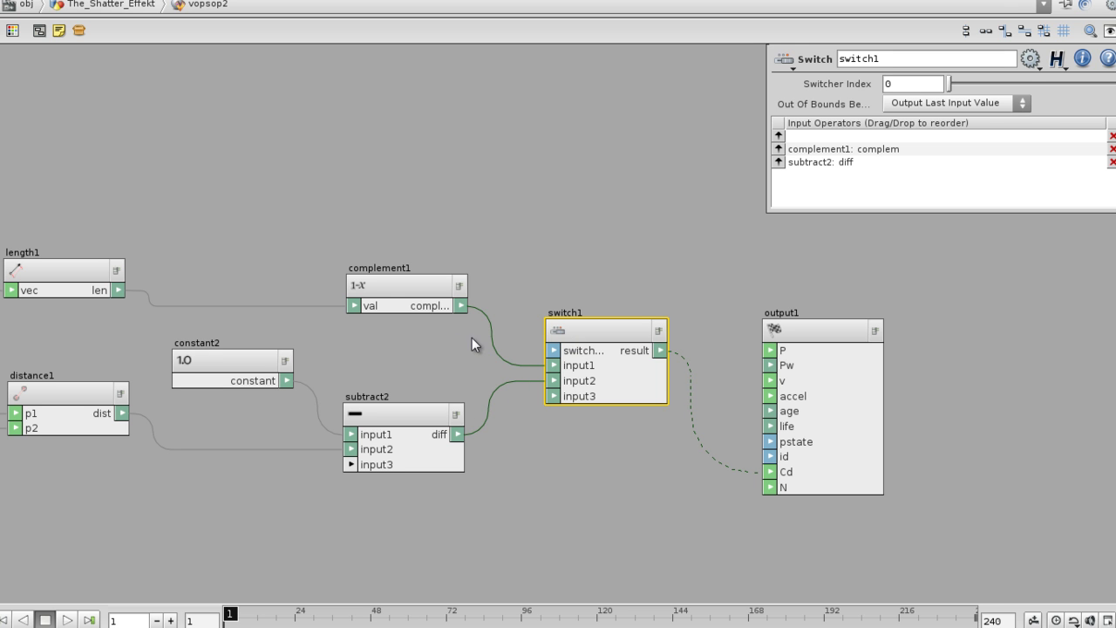
left_click(441, 349)
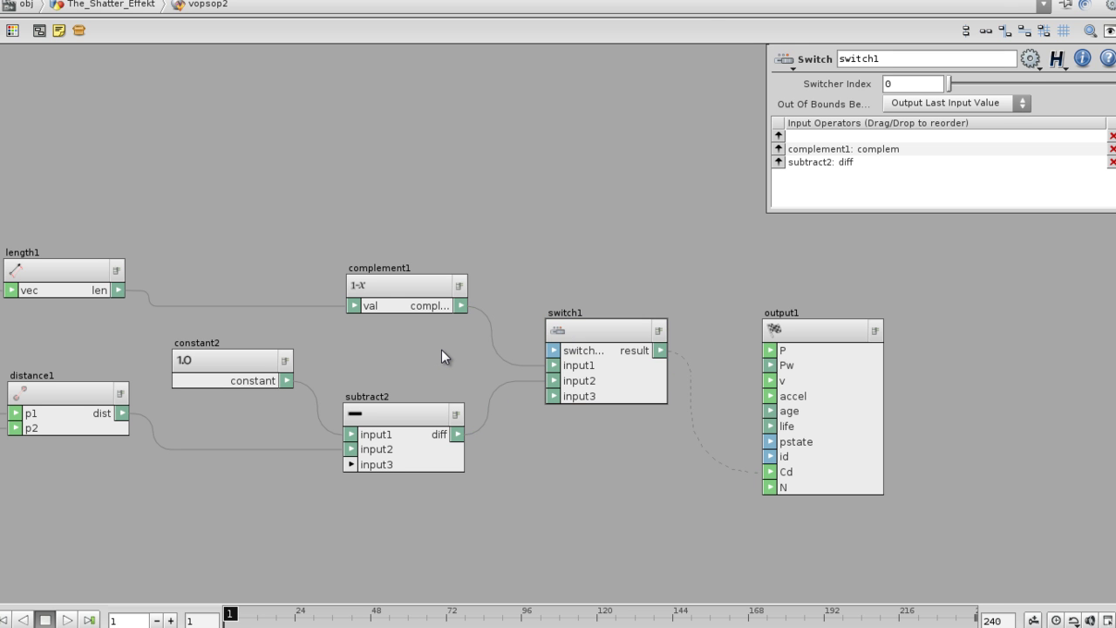
Restore the pane layout, go up to the The_Shatter_Effekt network and orbit the geometry to inspect its point colors.
key("ctrl+b")
key("u")
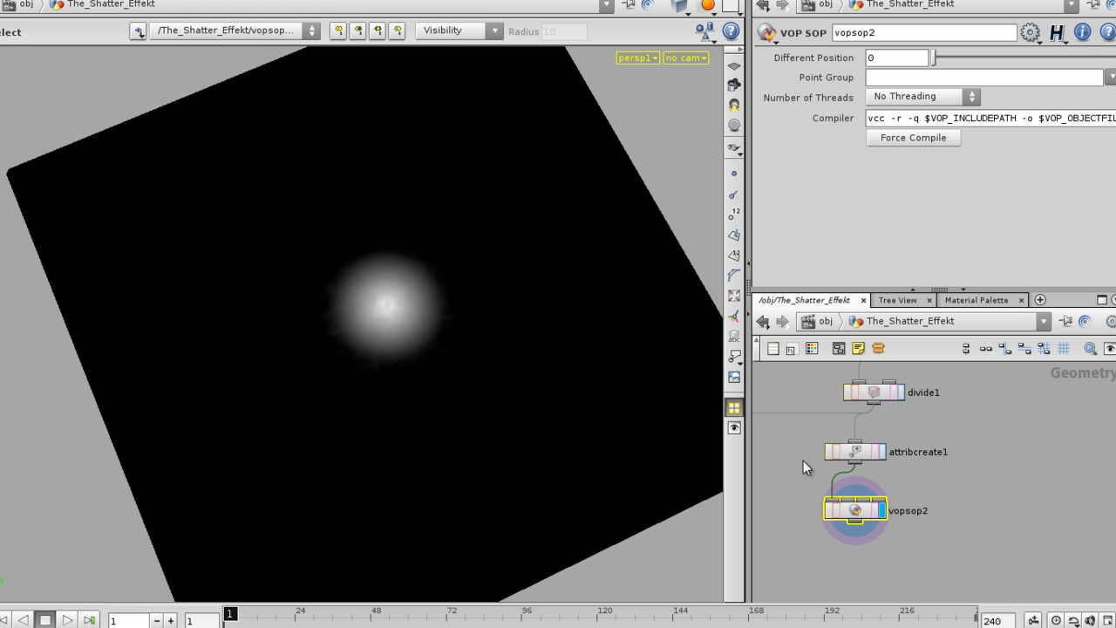
middle_click_drag(799, 469, 828, 466)
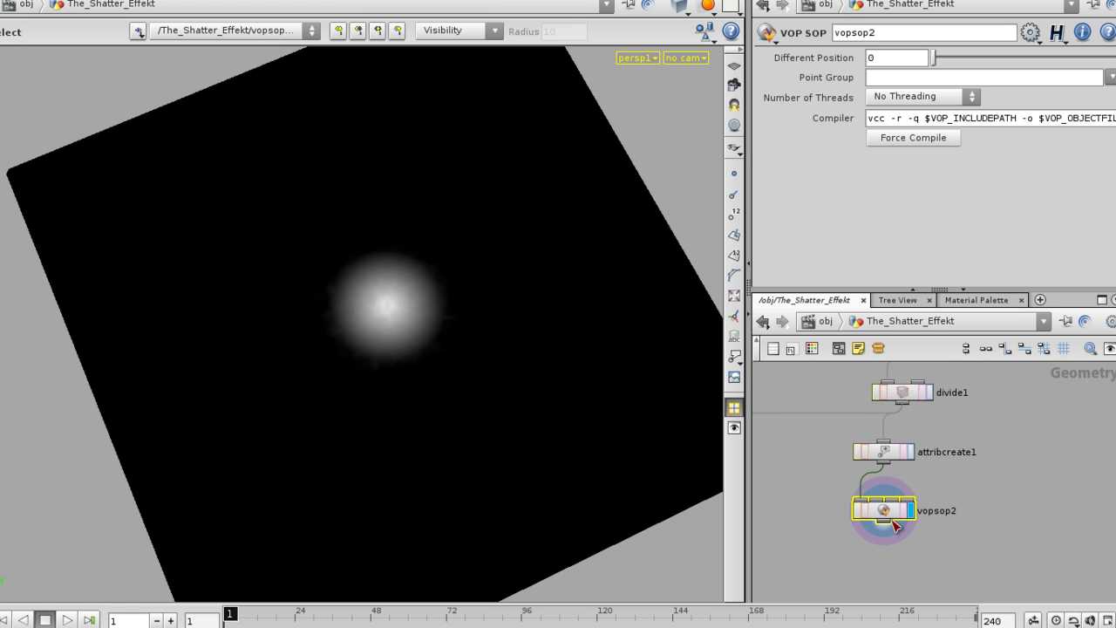
left_click_drag(544, 445, 518, 326, "alt")
left_click_drag(518, 366, 428, 404)
key("s")
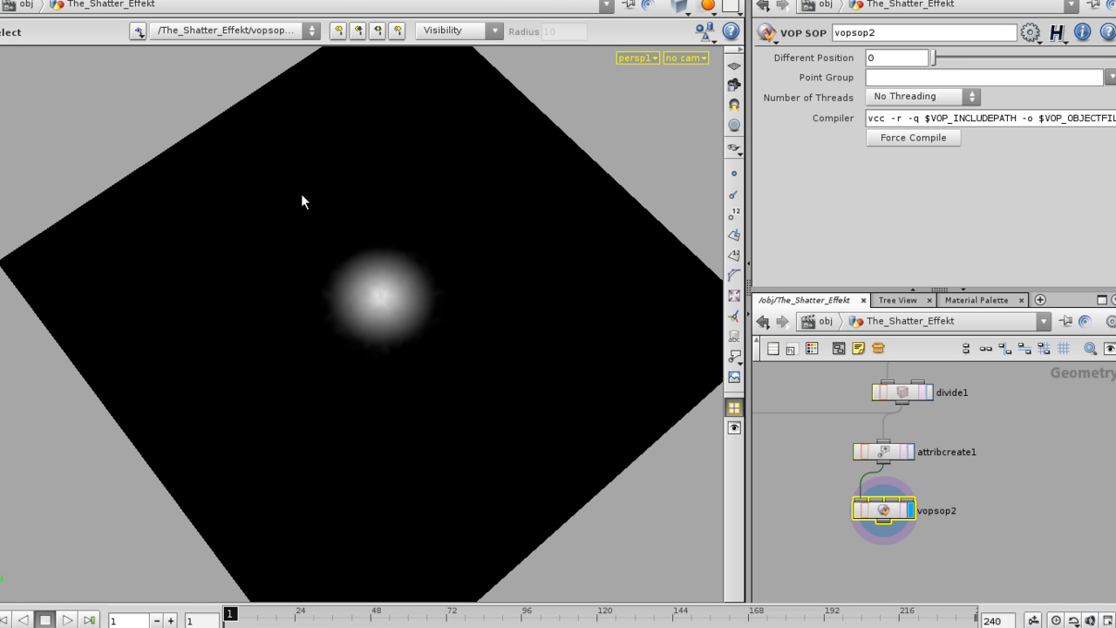
Open vopsop2 to check switch1's Switcher Index and the branches feeding it, and return to the geometry network.
double_click(891, 508)
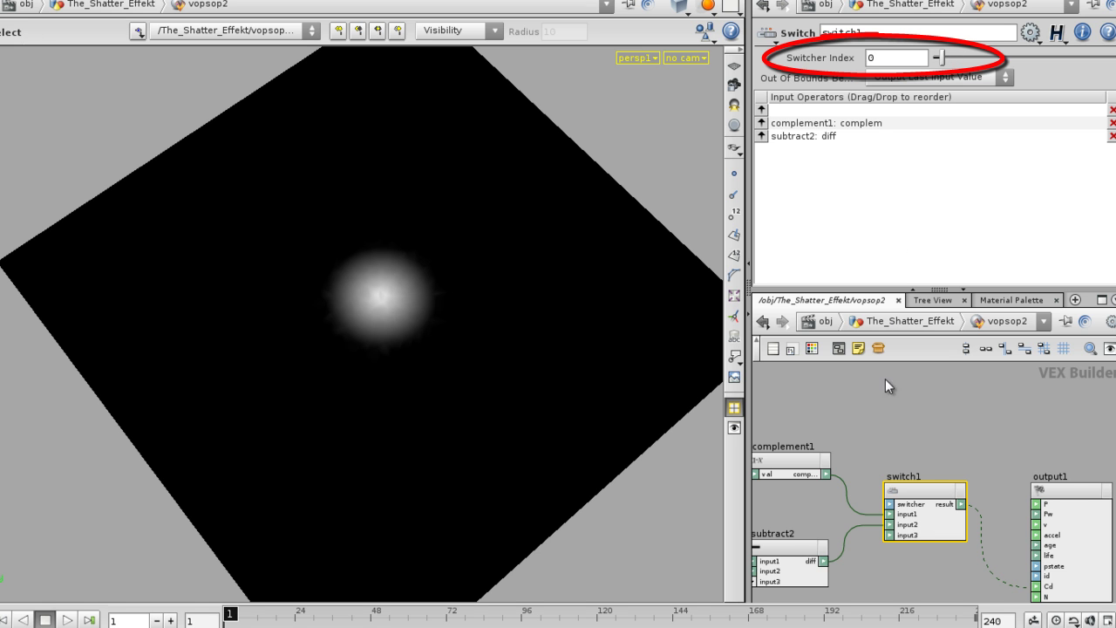
left_click(908, 443)
scroll(934, 441, "down", 3)
middle_click_drag(843, 418, 908, 423)
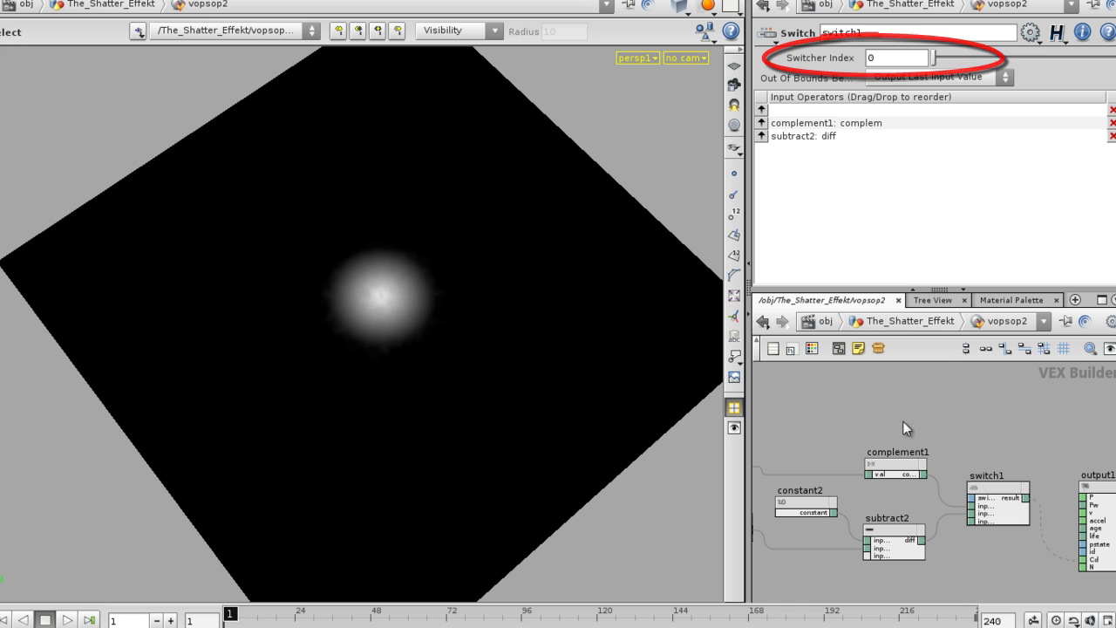
key("u")
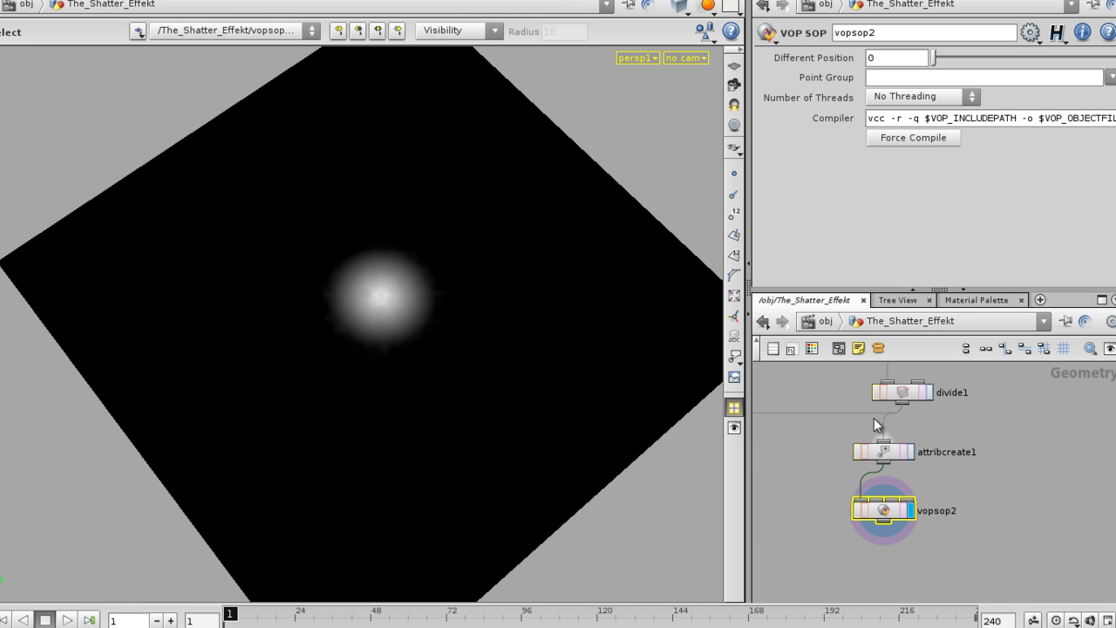
Open vopsop2 and examine the import part of the network, from parameter1 and importattrib2 to distance1, and return to the geometry level.
double_click(883, 510)
middle_click_drag(943, 499, 1091, 518)
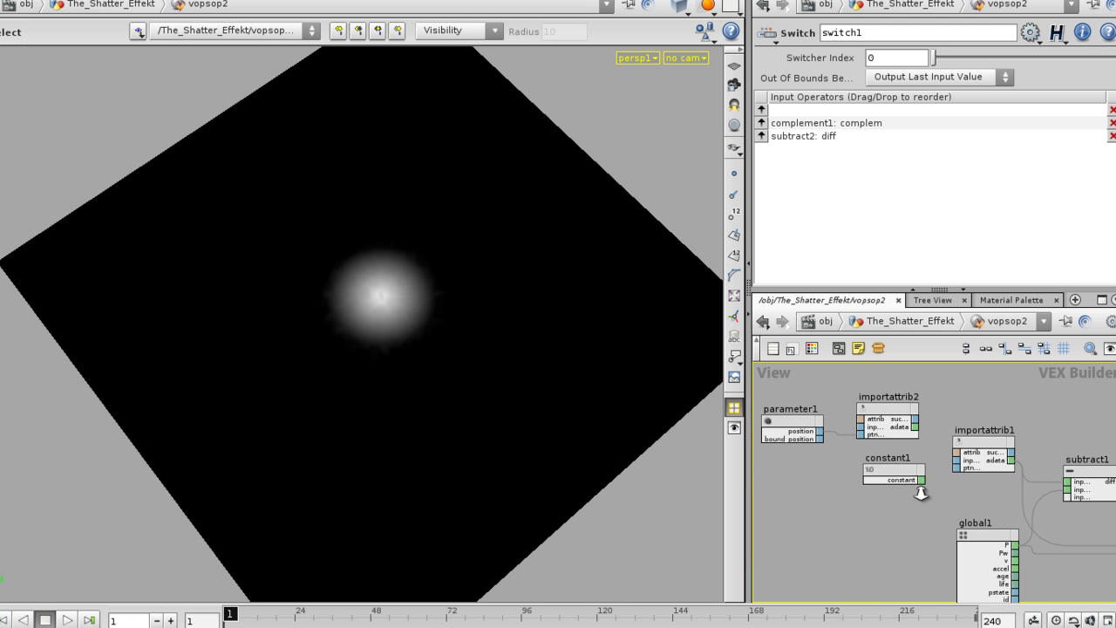
scroll(866, 447, "up", 3)
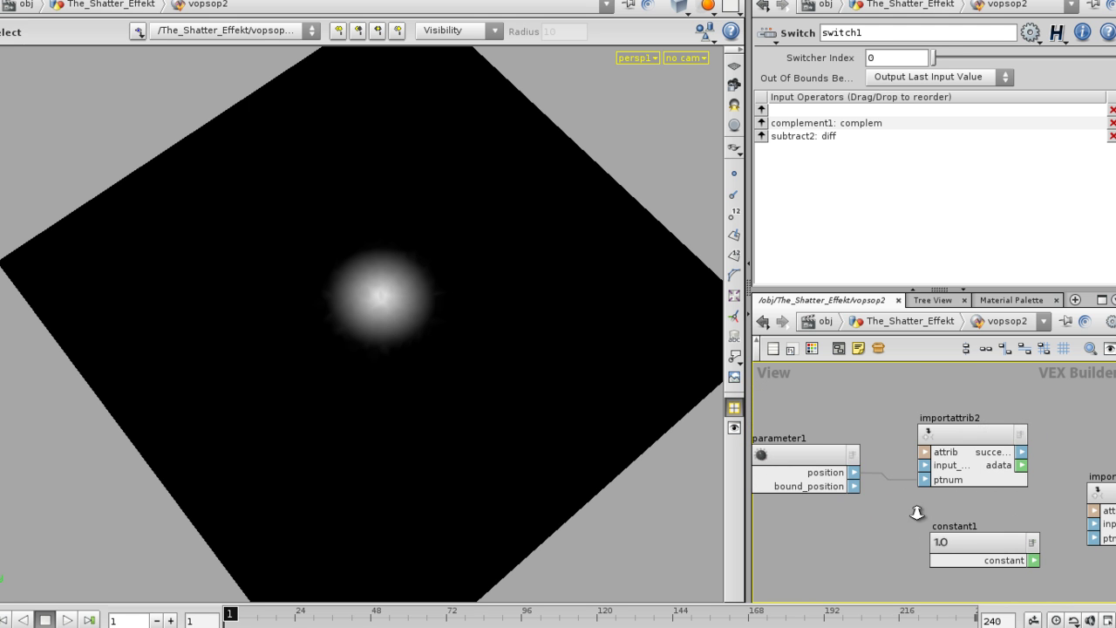
left_click_drag(818, 421, 992, 445)
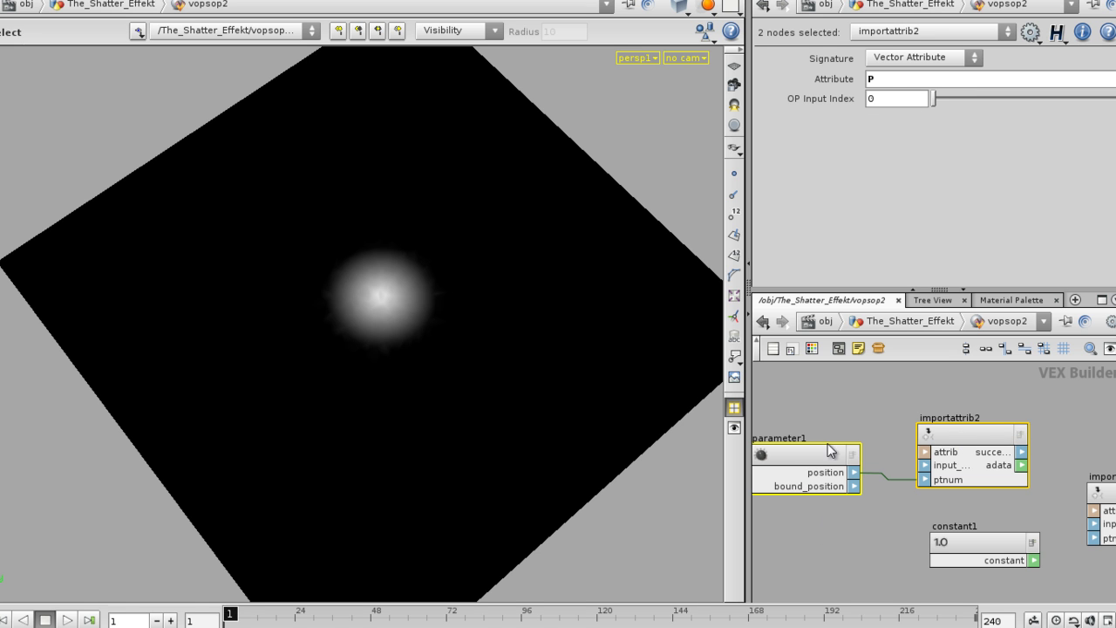
left_click(835, 415)
middle_click_drag(1042, 443, 930, 436)
scroll(984, 436, "down", 2)
middle_click_drag(1115, 524, 1052, 497)
scroll(1062, 506, "down", 2)
middle_click_drag(1009, 534, 943, 486)
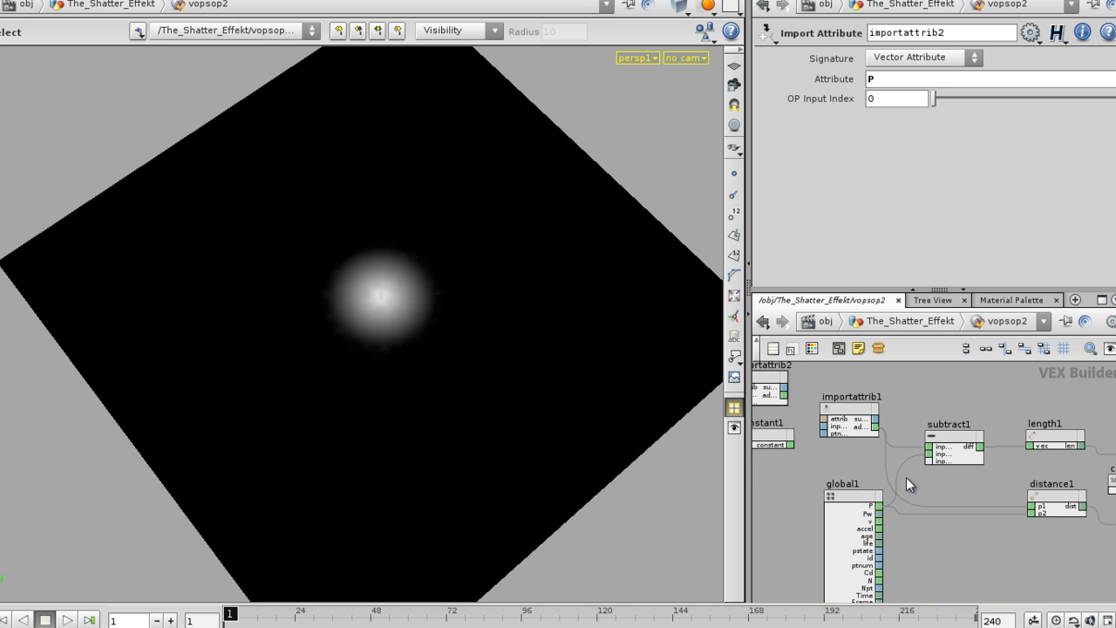
middle_click_drag(820, 458, 865, 472)
key("u")
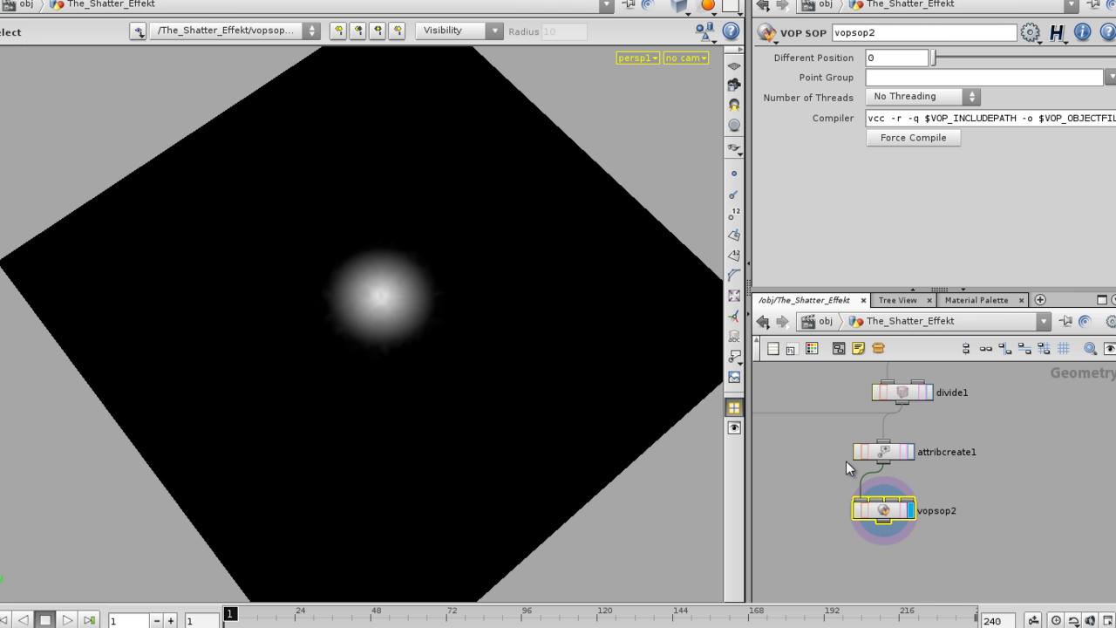
Move vopsop2 lower and insert a Sort node into the wire between attribcreate1 and vopsop2.
left_click_drag(892, 510, 902, 544)
key("Tab")
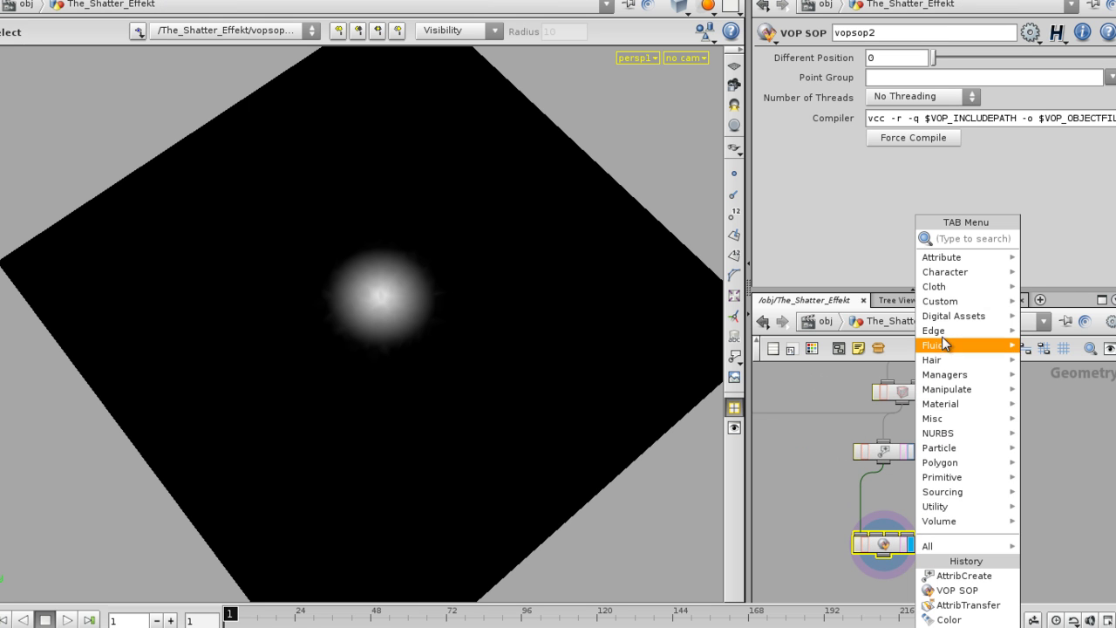
mouse_move(947, 257)
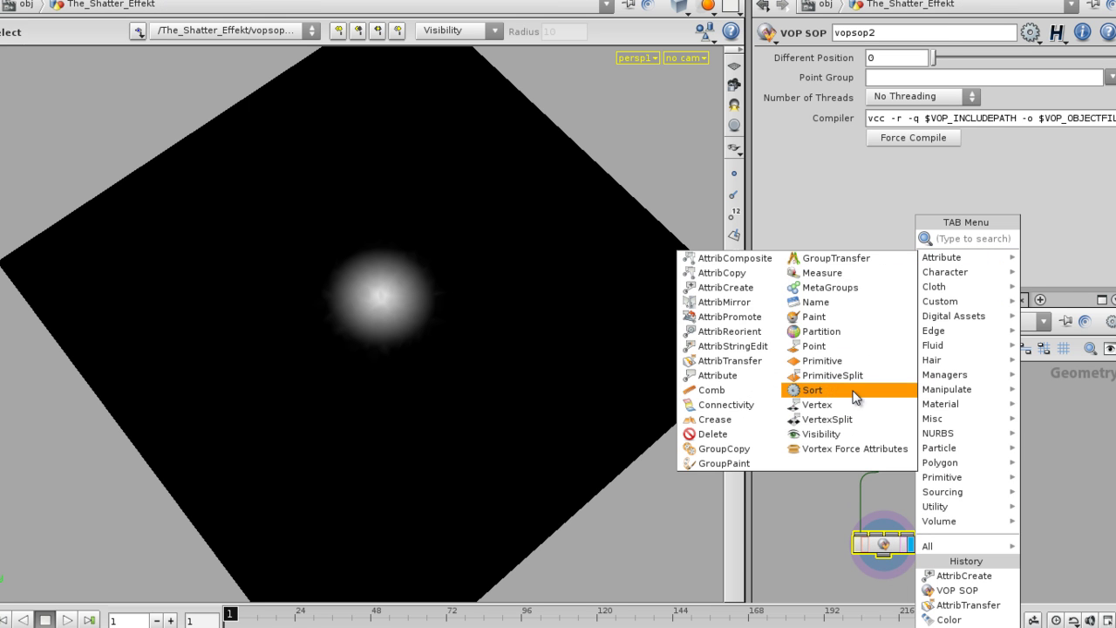
left_click(813, 390)
left_click(864, 512)
left_click_drag(894, 510, 886, 508)
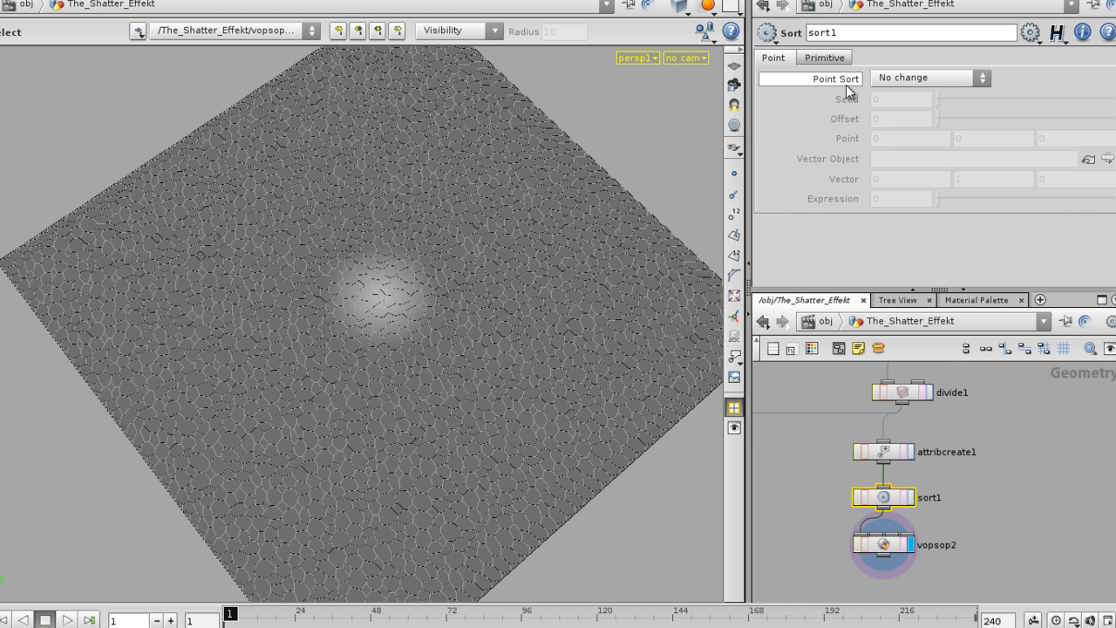
Try Reverse as sort1's Point Sort and set it to Random instead.
left_click(898, 78)
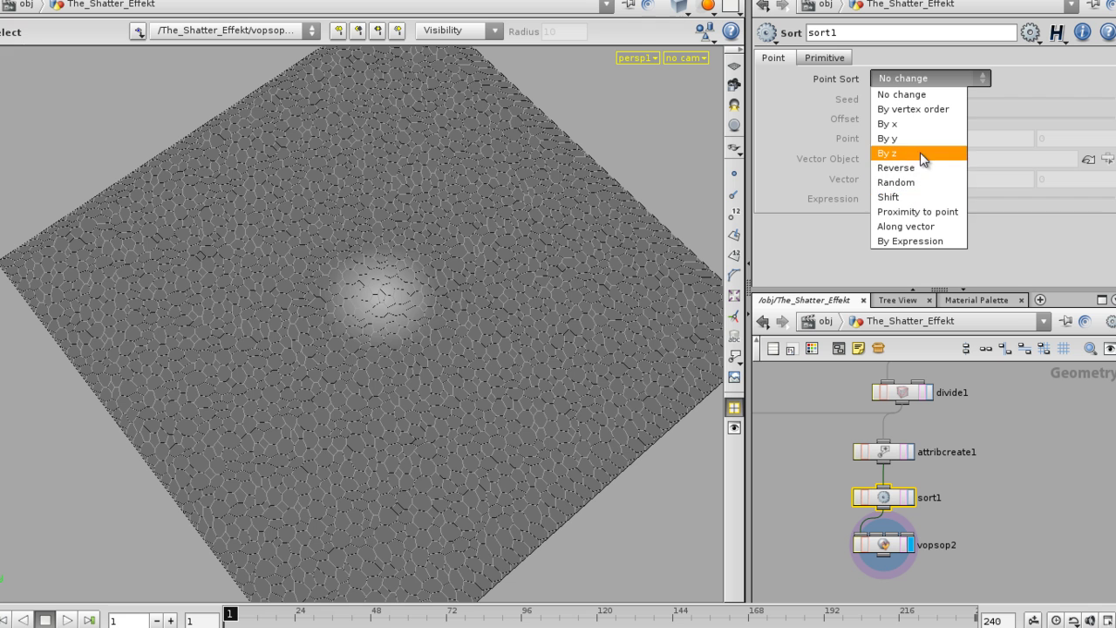
left_click(916, 168)
left_click(928, 85)
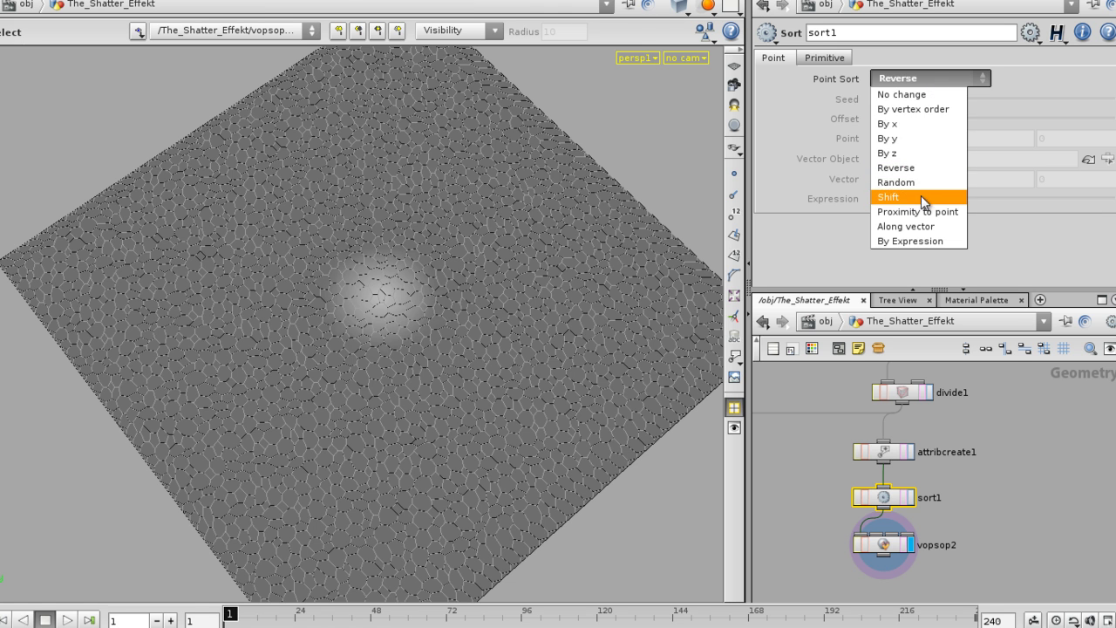
left_click(923, 181)
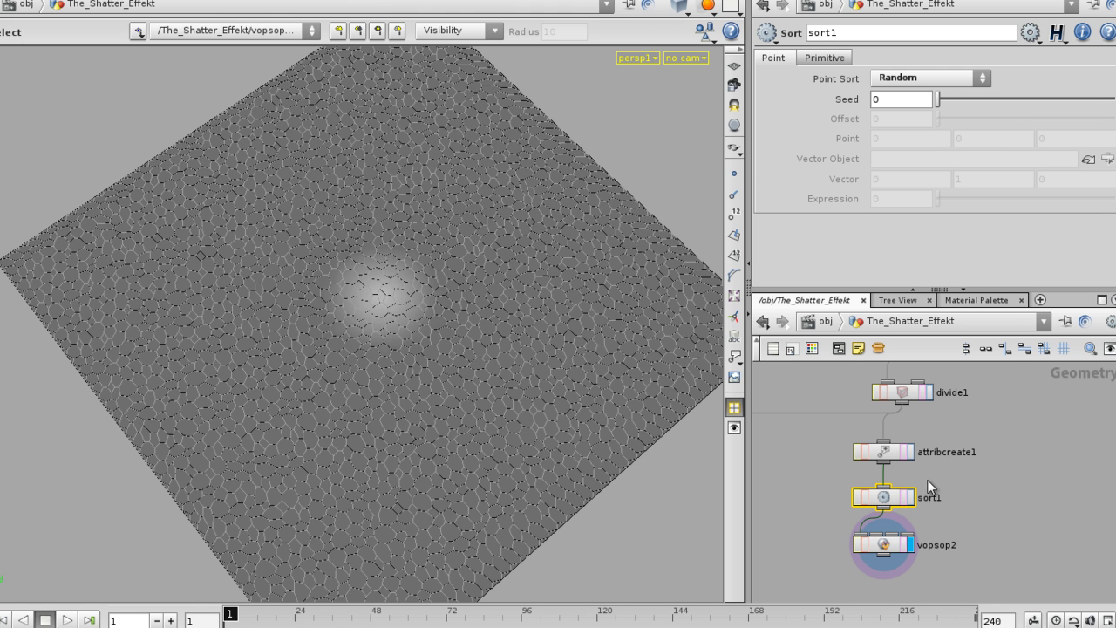
Open vopsop2, move constant1 above importattrib2, and maximize the network view.
left_click(817, 466)
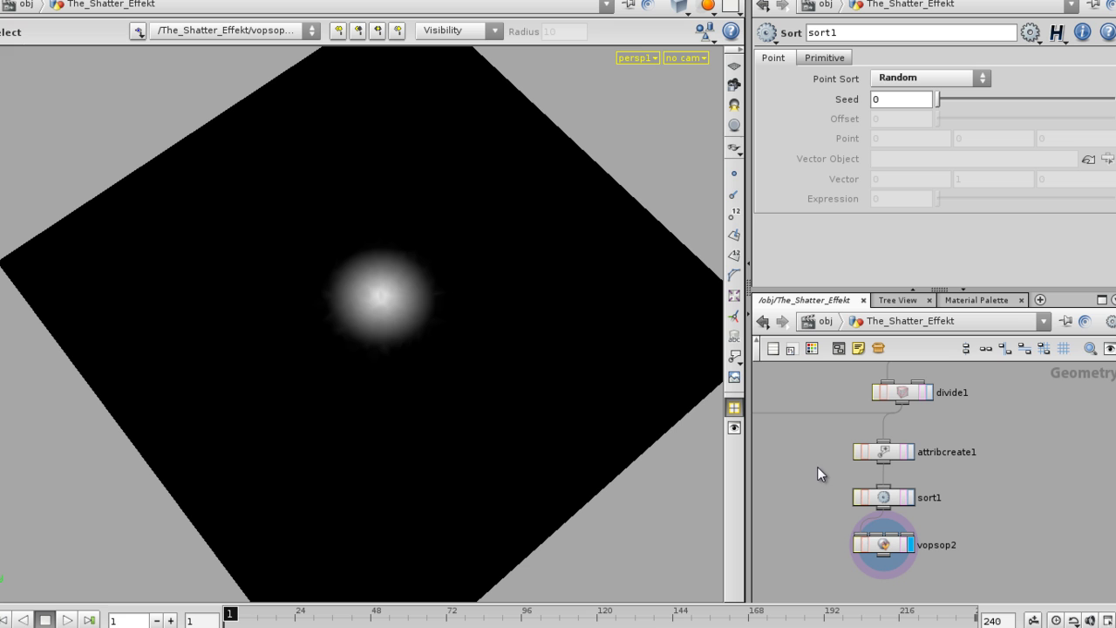
double_click(889, 547)
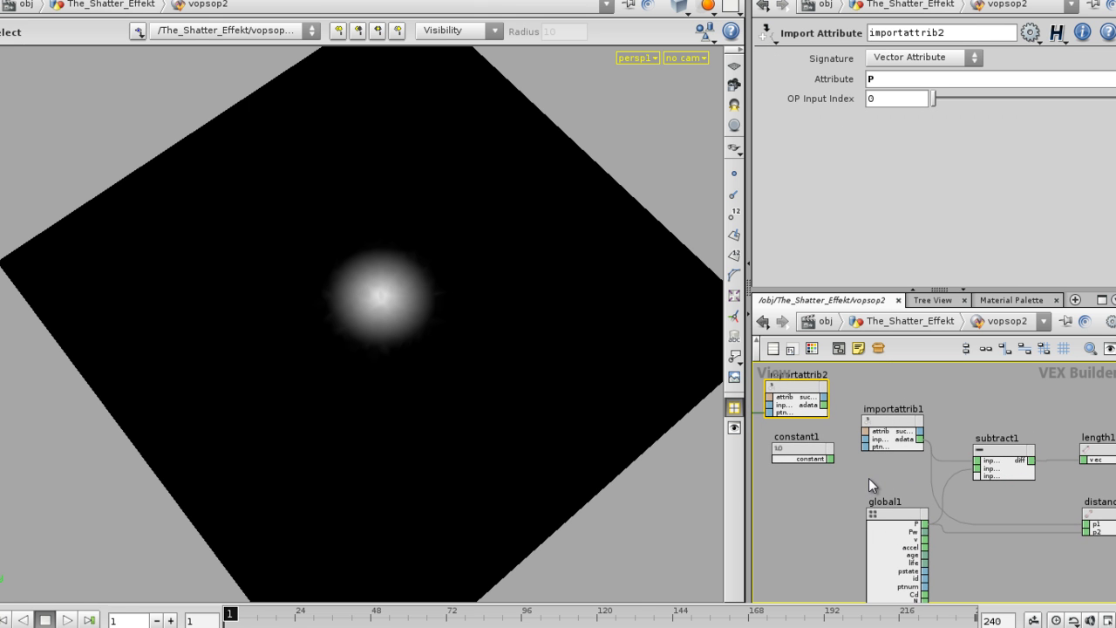
middle_click_drag(803, 452, 894, 500)
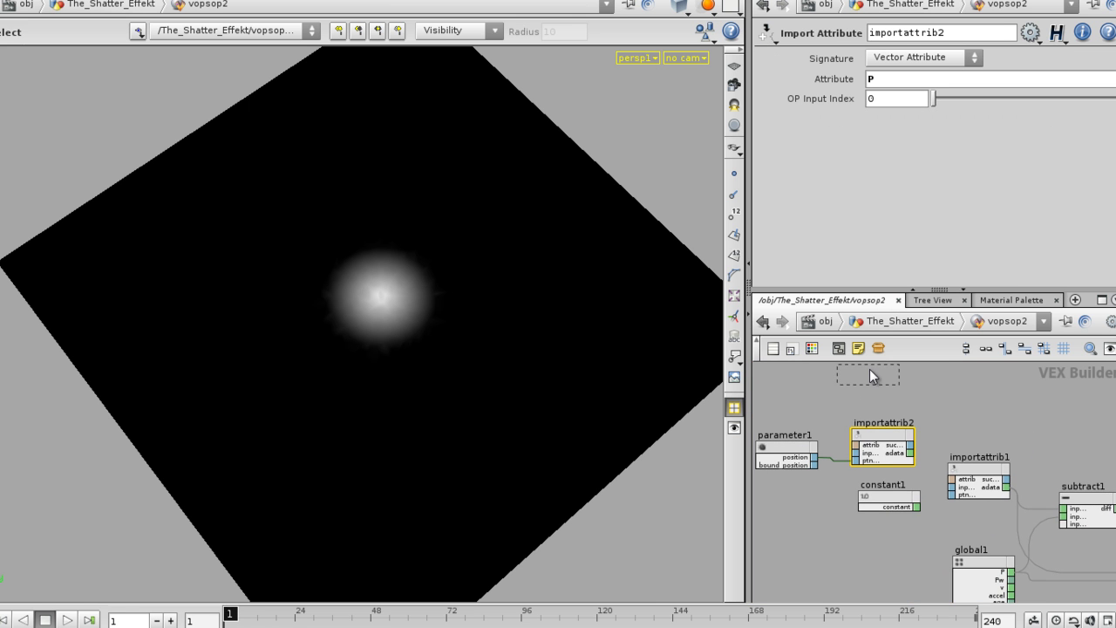
left_click_drag(869, 375, 883, 395)
key("ctrl+b")
Rearrange the nodes so importattrib2 sits between importattrib1 and global1, with parameter1 placed beside them.
middle_click_drag(269, 299, 450, 194)
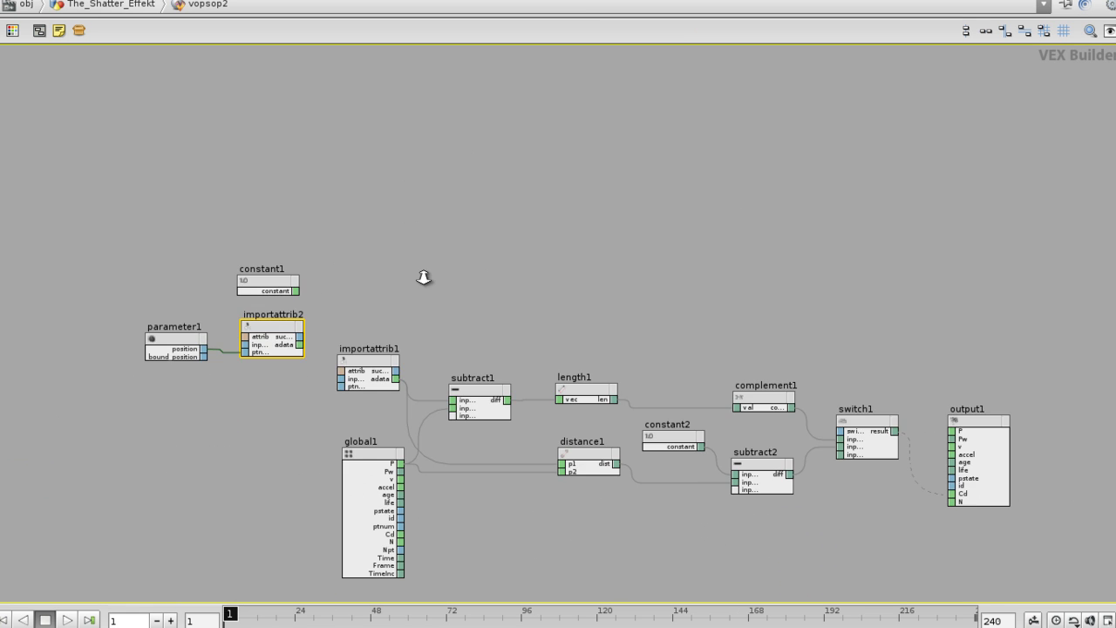
scroll(427, 280, "up", 3)
middle_click_drag(462, 295, 455, 151)
scroll(598, 395, "down", 2)
middle_click_drag(584, 386, 540, 373)
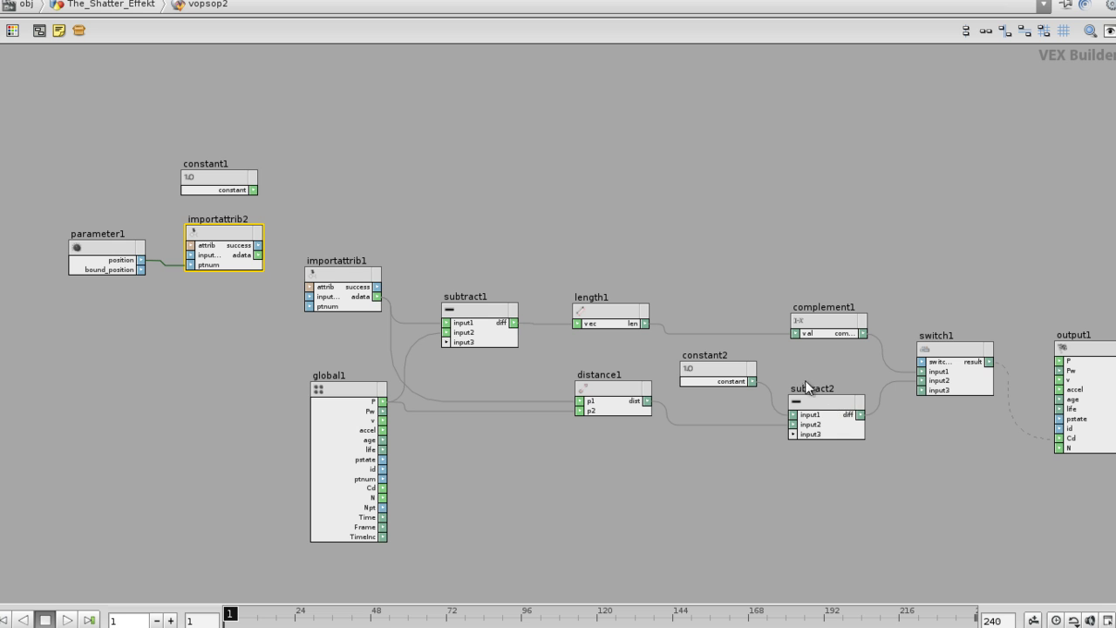
left_click_drag(340, 398, 330, 420)
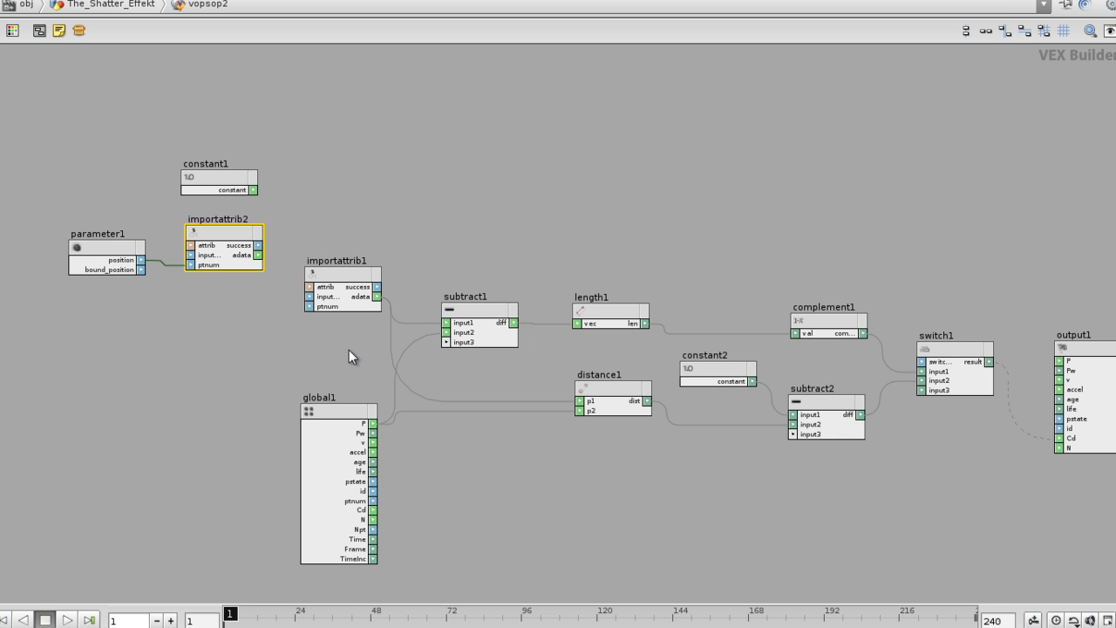
left_click_drag(356, 285, 355, 254)
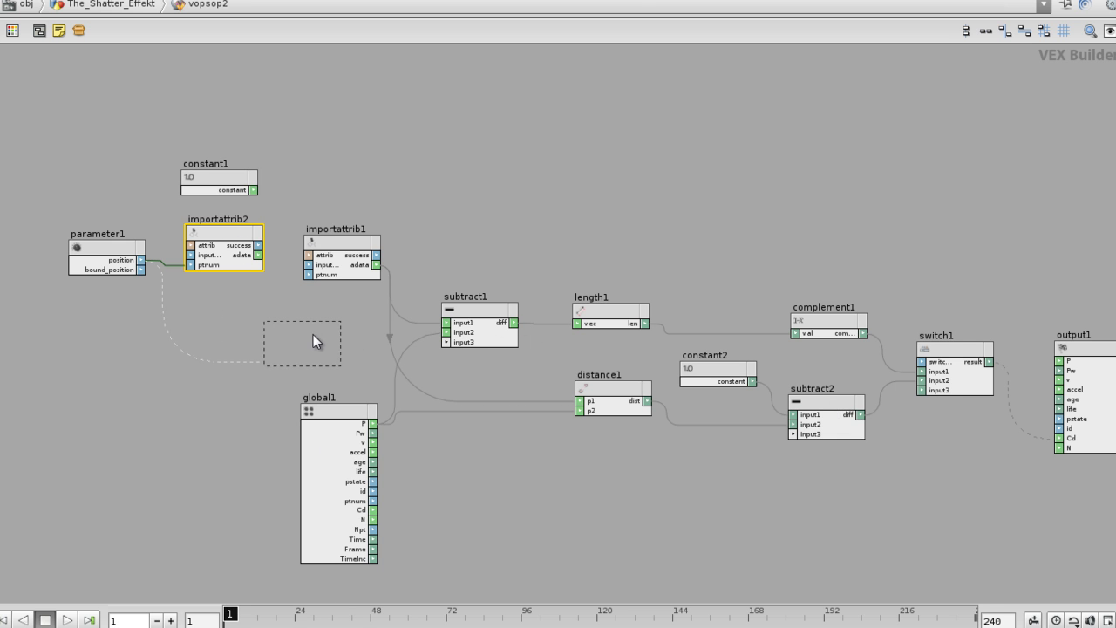
left_click_drag(313, 334, 305, 330)
left_click_drag(112, 310, 113, 311)
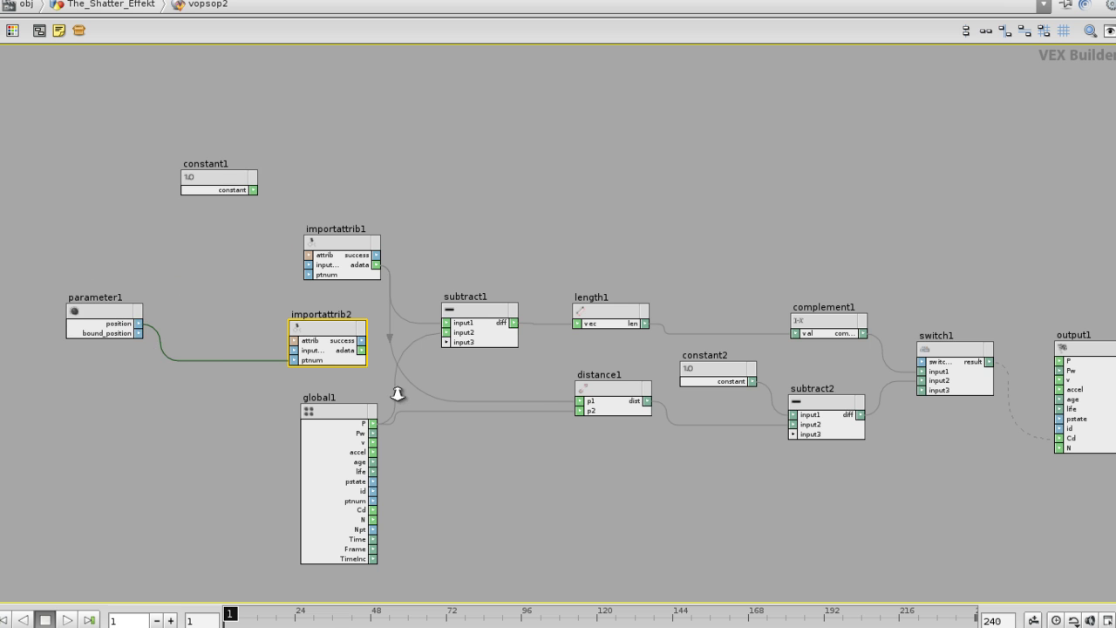
Connect importattrib2's adata output to subtract1's input1 in place of importattrib1.
scroll(399, 388, "up", 3)
left_click_drag(501, 297, 538, 277)
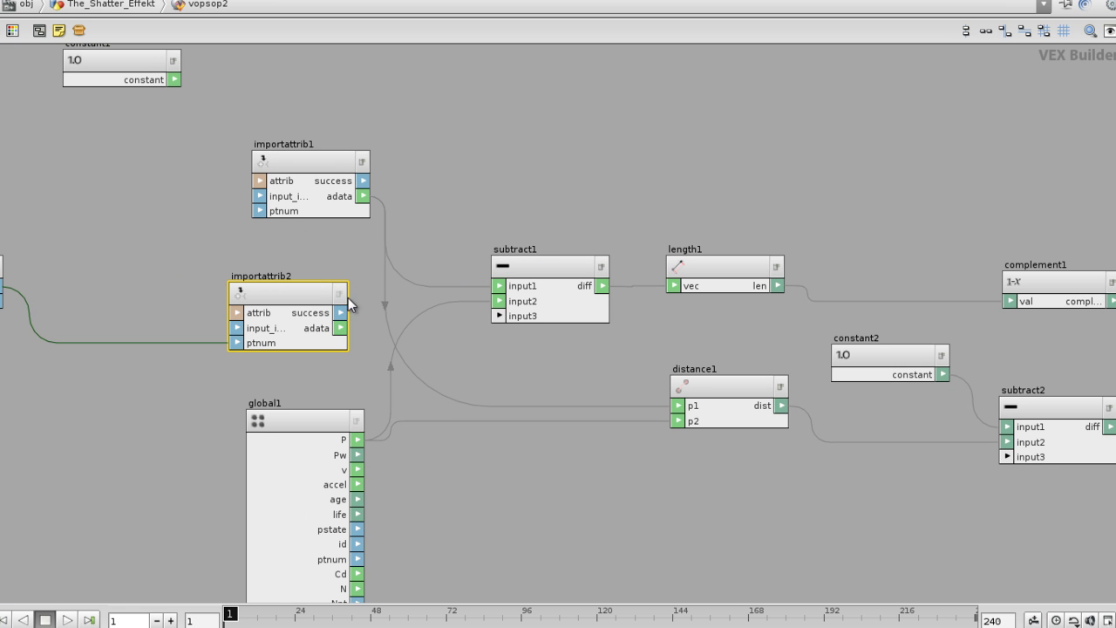
left_click_drag(340, 328, 389, 312)
left_click_drag(504, 284, 504, 285)
scroll(588, 372, "down", 3)
middle_click_drag(591, 373, 489, 371)
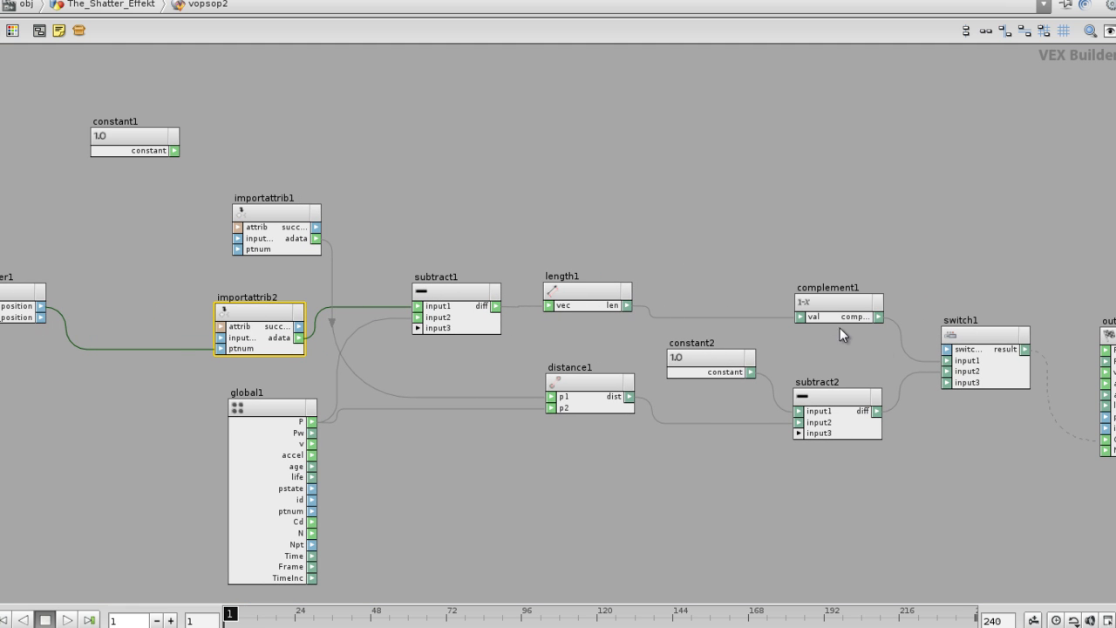
Check switch1's Switcher Index and input operators, return to the geometry network, and restore the full pane layout.
left_click(971, 338)
middle_click_drag(950, 294, 693, 367)
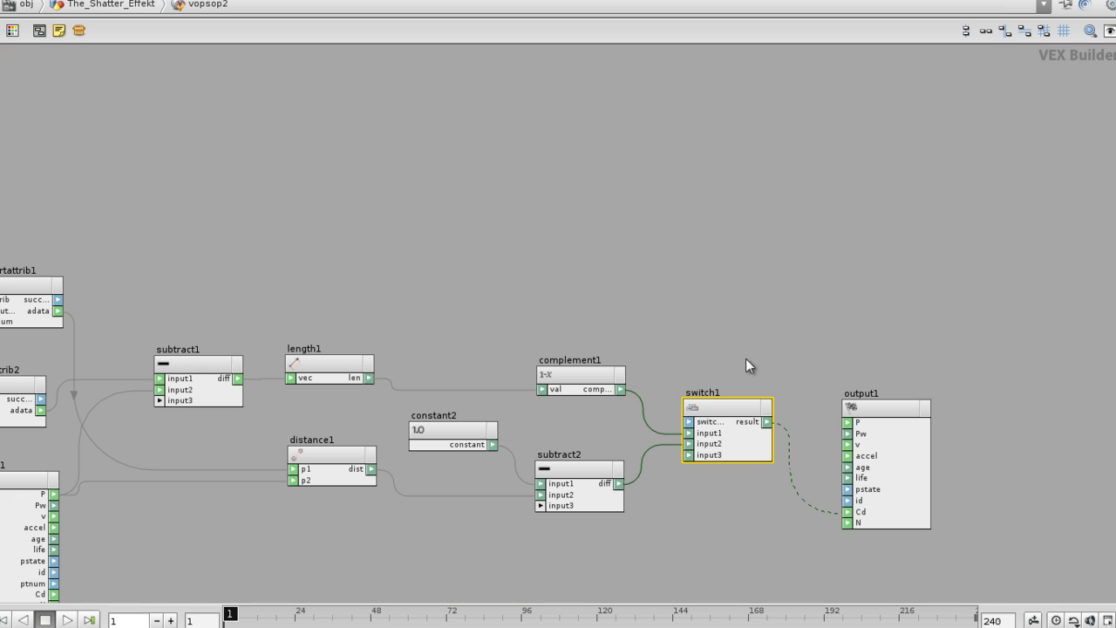
key("p")
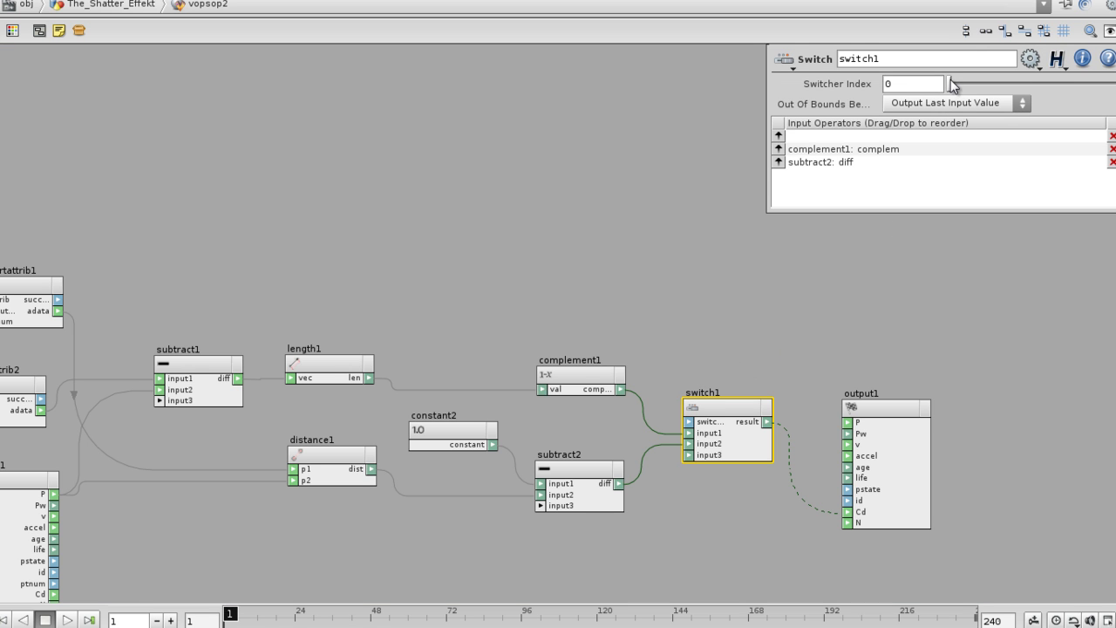
left_click(737, 322)
key("u")
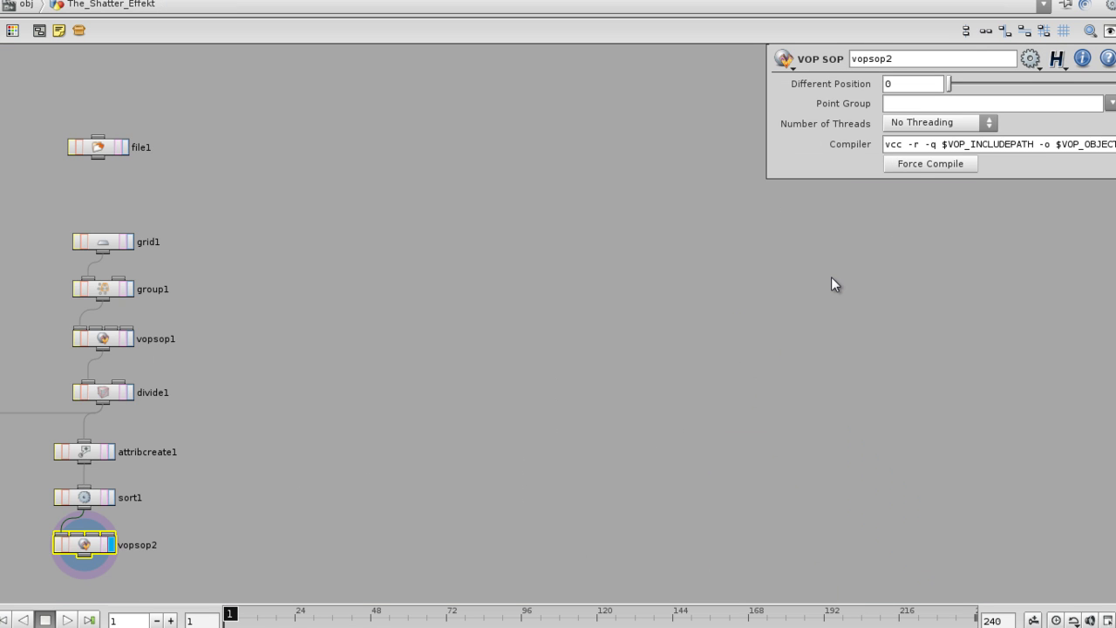
key("p")
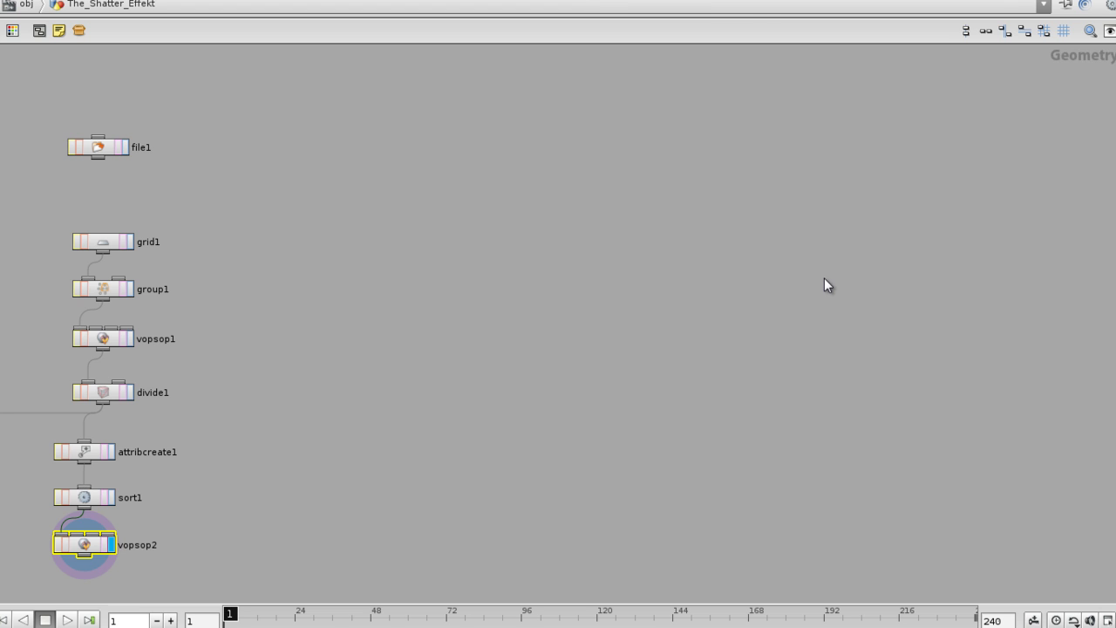
key("ctrl+b")
Display the point numbers, inspect the one at the centre of the bright spot up close, and hide the numbers again.
right_click_drag(577, 400, 459, 414, "alt")
middle_click_drag(460, 414, 511, 414, "alt")
right_click_drag(511, 414, 471, 418, "alt")
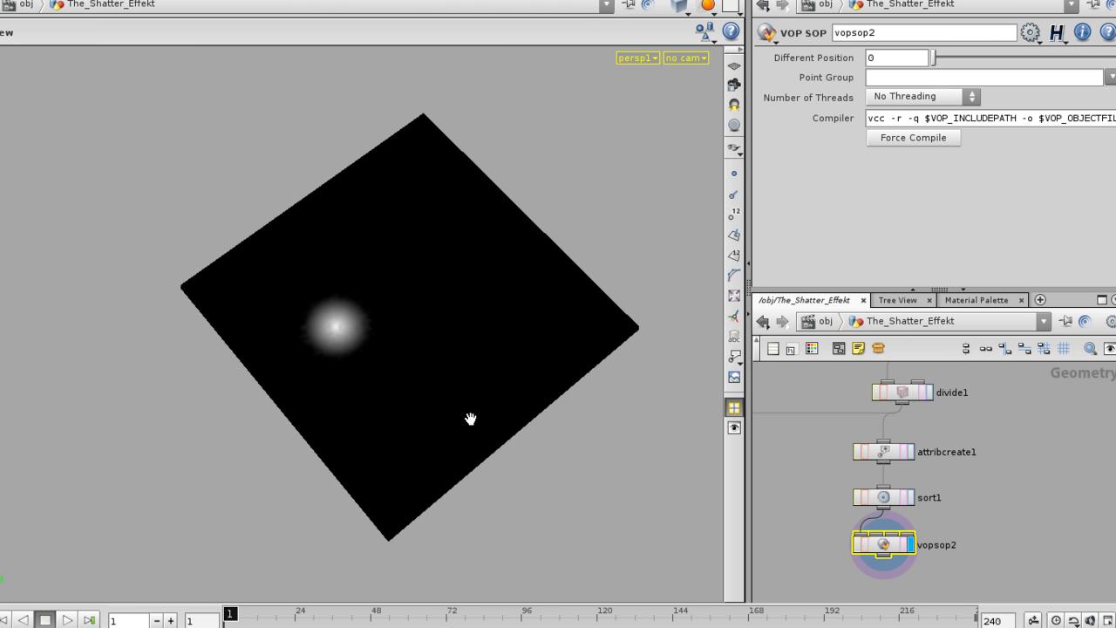
left_click_drag(367, 375, 353, 376, "alt")
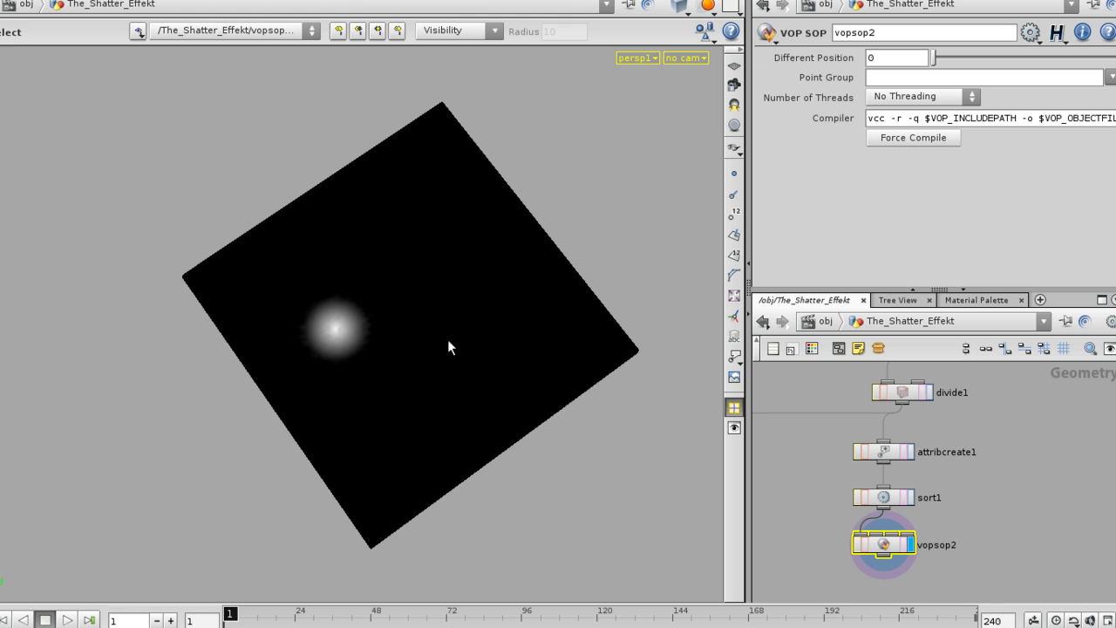
left_click(734, 215)
right_click_drag(267, 314, 622, 352, "alt")
right_click_drag(294, 338, 602, 368, "alt")
right_click_drag(239, 372, 637, 471, "alt")
right_click_drag(288, 357, 583, 408, "alt")
right_click_drag(439, 354, 227, 413, "alt")
right_click_drag(333, 427, 558, 495, "alt")
middle_click_drag(491, 313, 394, 385, "alt")
right_click_drag(394, 384, 530, 378, "alt")
right_click_drag(418, 324, 559, 337, "alt")
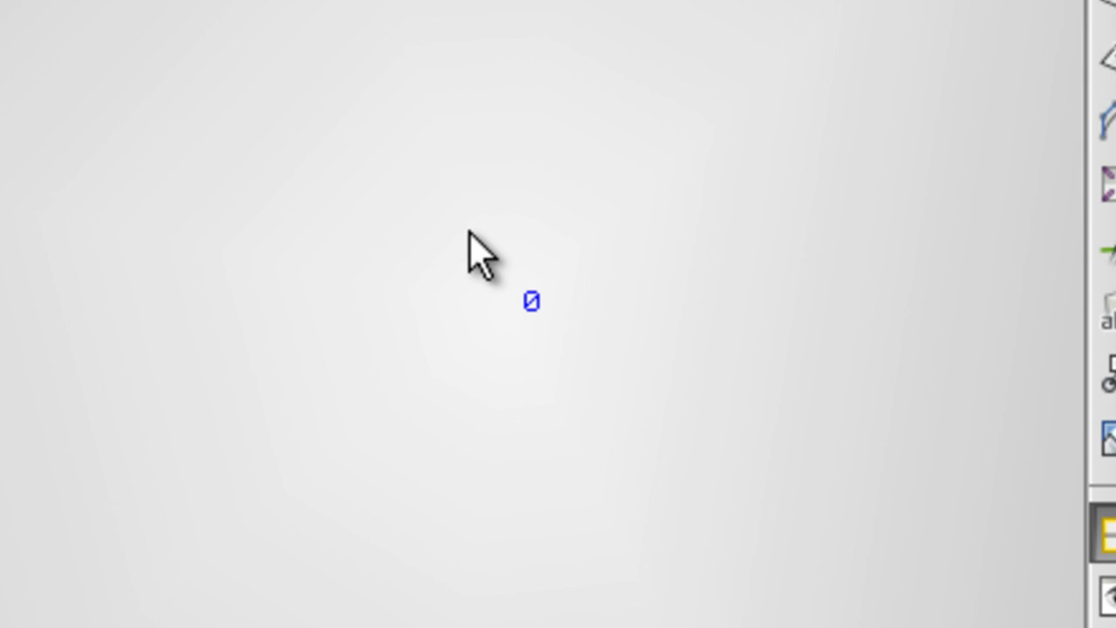
middle_click_drag(729, 335, 354, 351, "alt")
right_click_drag(354, 350, 609, 442, "alt")
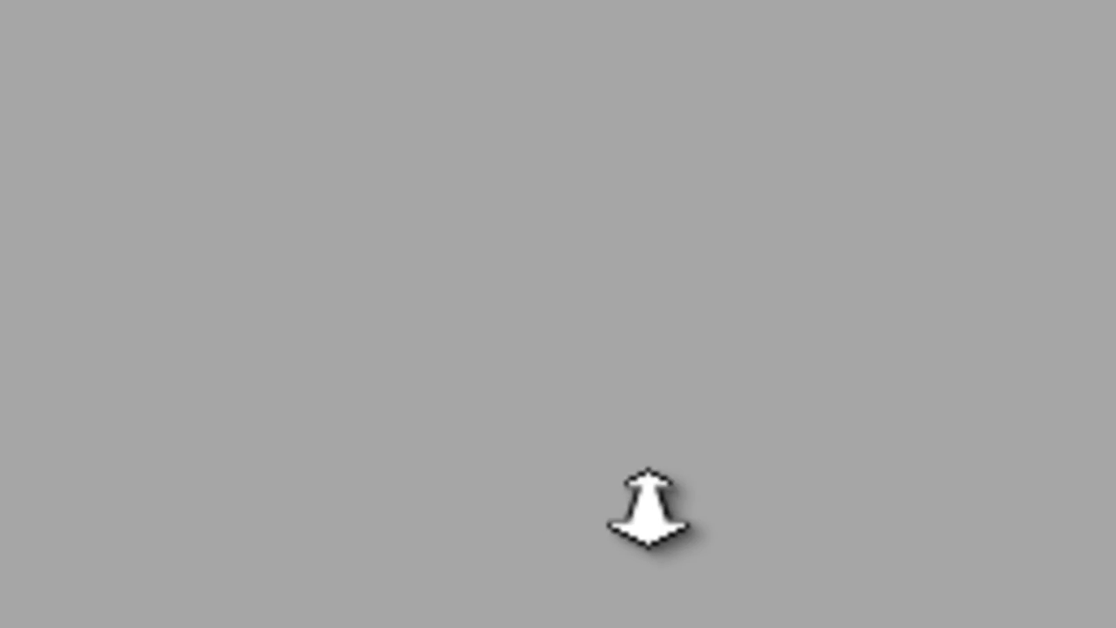
right_click_drag(648, 508, 1050, 495, "alt")
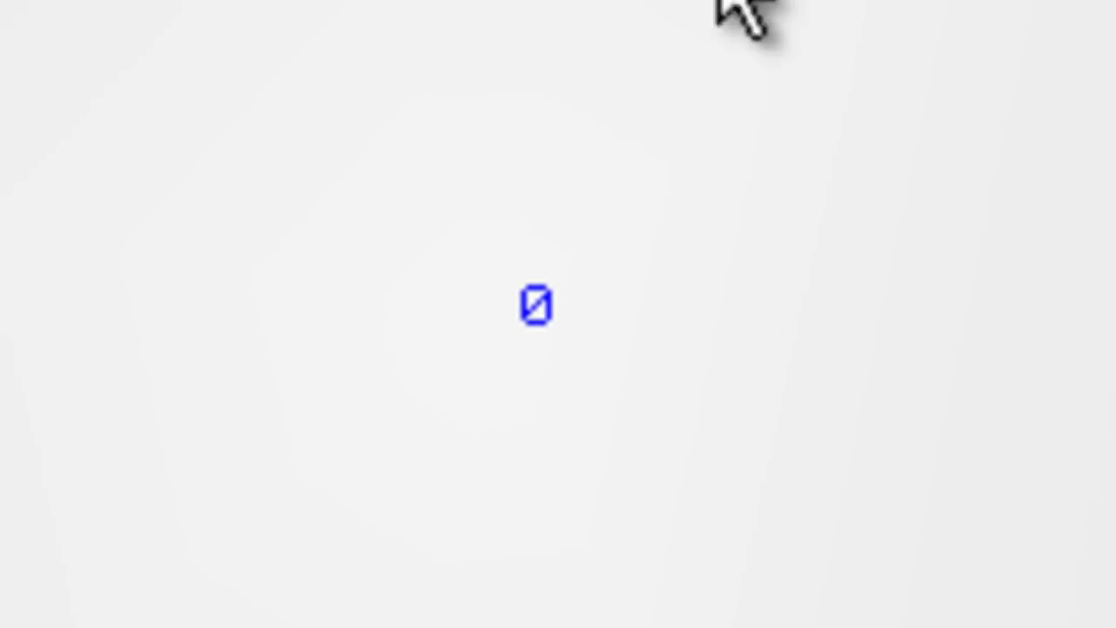
right_click_drag(1056, 398, 371, 376, "alt")
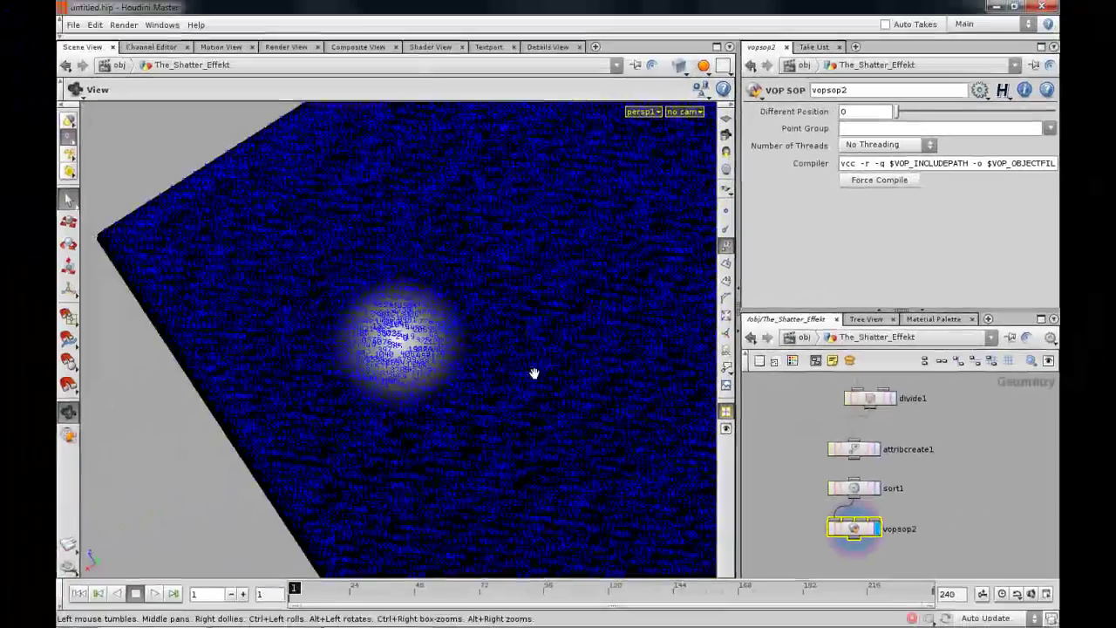
middle_click_drag(581, 379, 533, 372)
left_click_drag(533, 371, 463, 404)
left_click(725, 246)
Try 10 as vopsop2's Different Position and set it to 69 instead.
key("s")
left_click_drag(903, 115, 1055, 115)
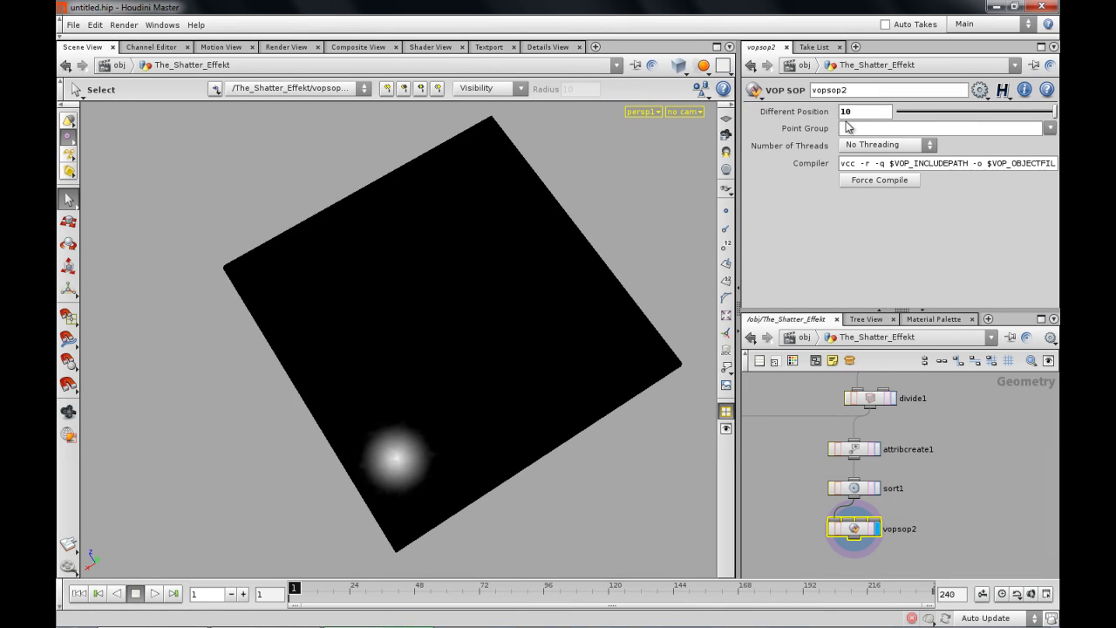
middle_click_drag(789, 110, 767, 157)
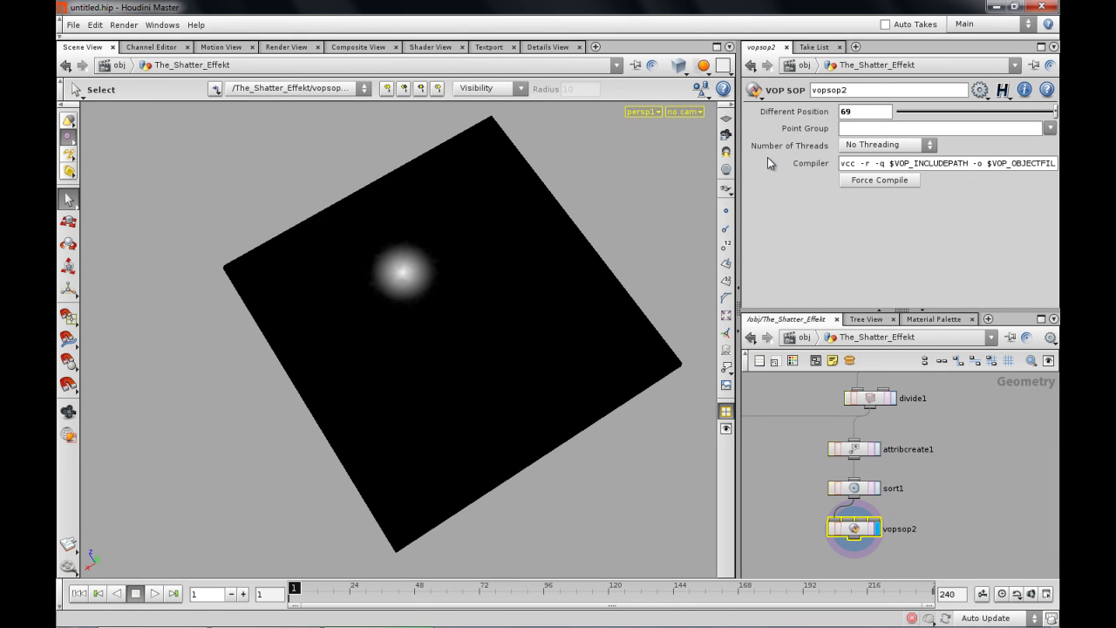
Open vopsop2 and connect importattrib1's adata output to subtract1's input1 in place of importattrib2.
double_click(859, 529)
right_click_drag(907, 489, 945, 491)
middle_click_drag(910, 438, 1003, 442)
right_click_drag(921, 449, 872, 454)
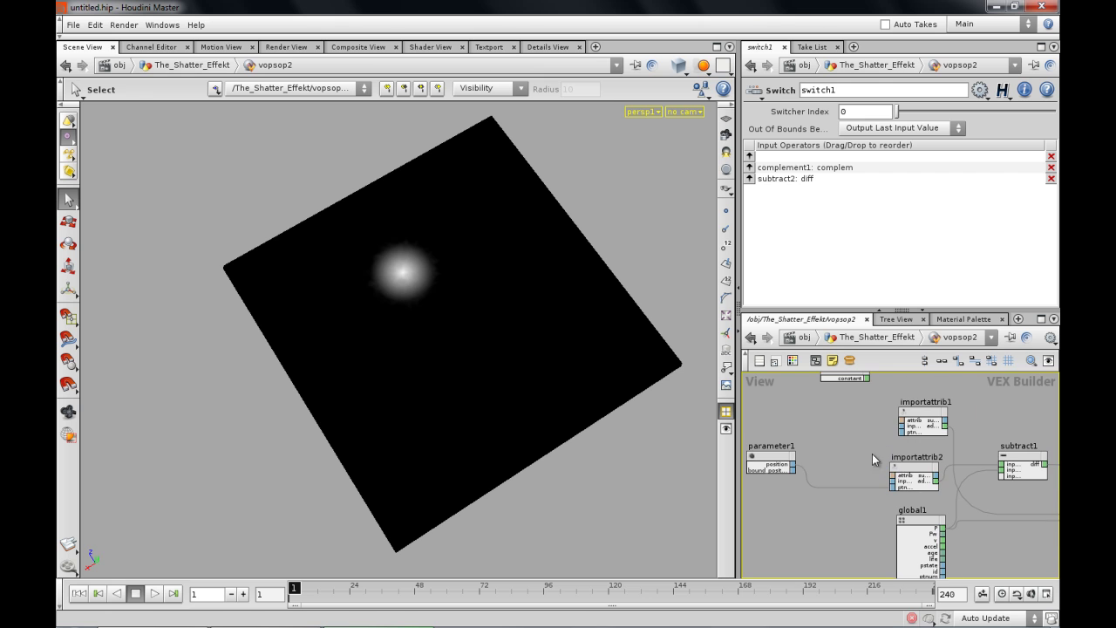
left_click_drag(853, 474, 853, 474)
middle_click_drag(853, 473, 765, 474)
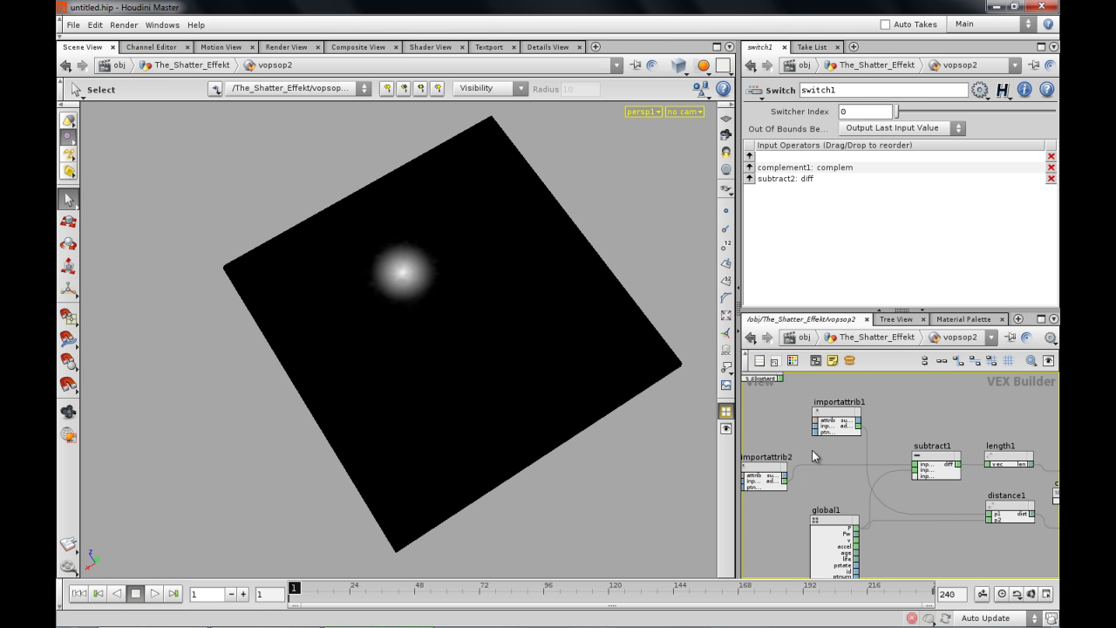
left_click(838, 418)
scroll(901, 449, "up", 2)
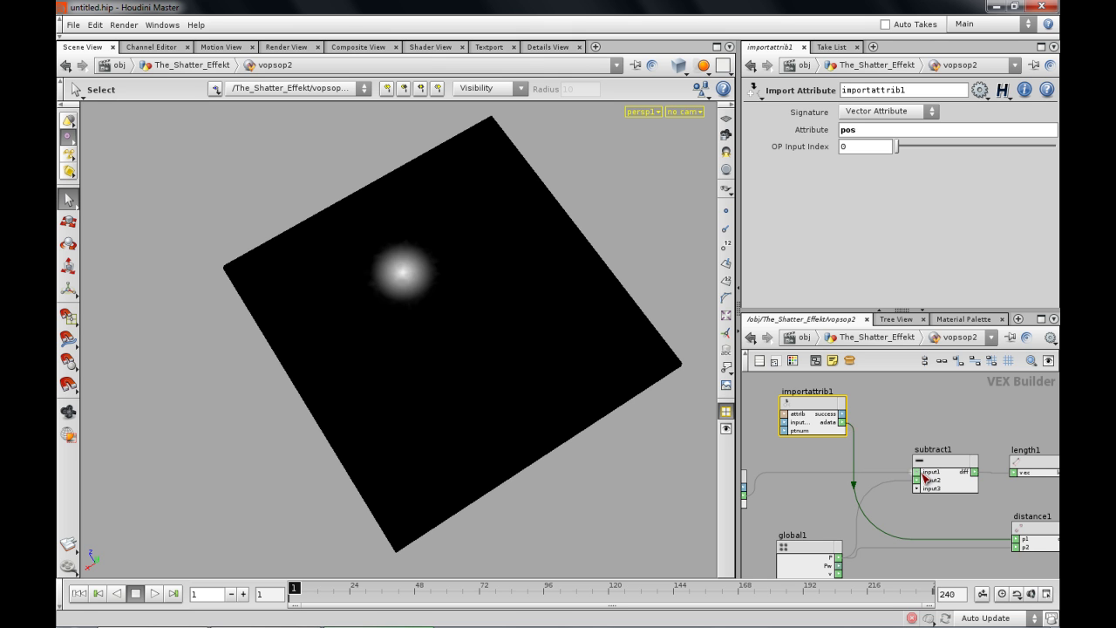
left_click(922, 473)
middle_click_drag(930, 423, 868, 423)
left_click(887, 421)
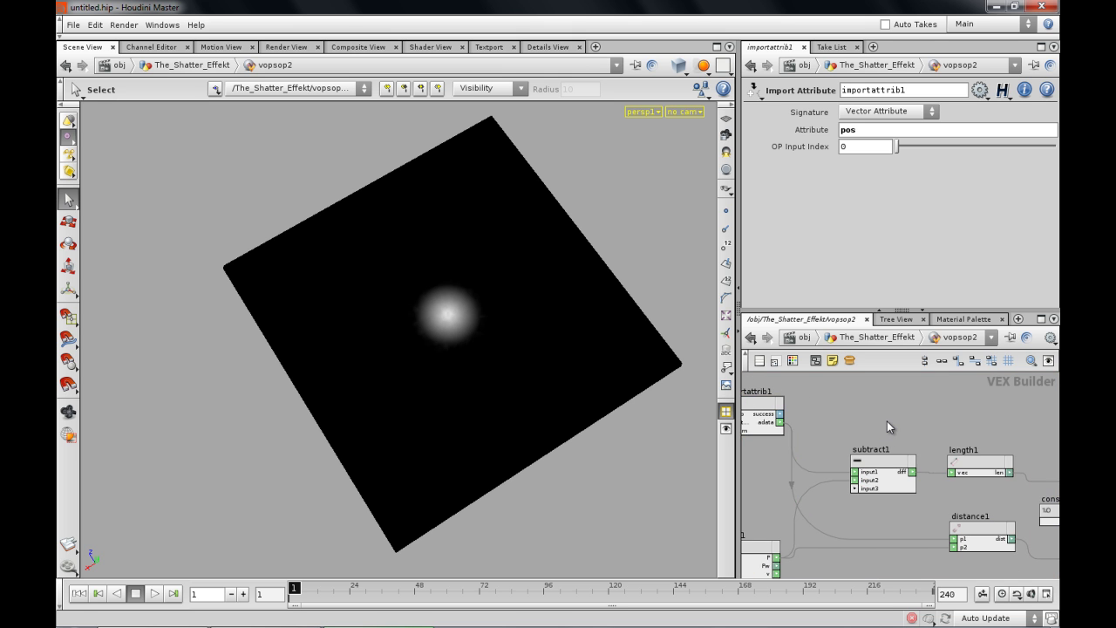
Return to the geometry level, reopen vopsop2, and move output1 farther away from switch1.
key("u")
middle_click_drag(939, 471, 929, 437)
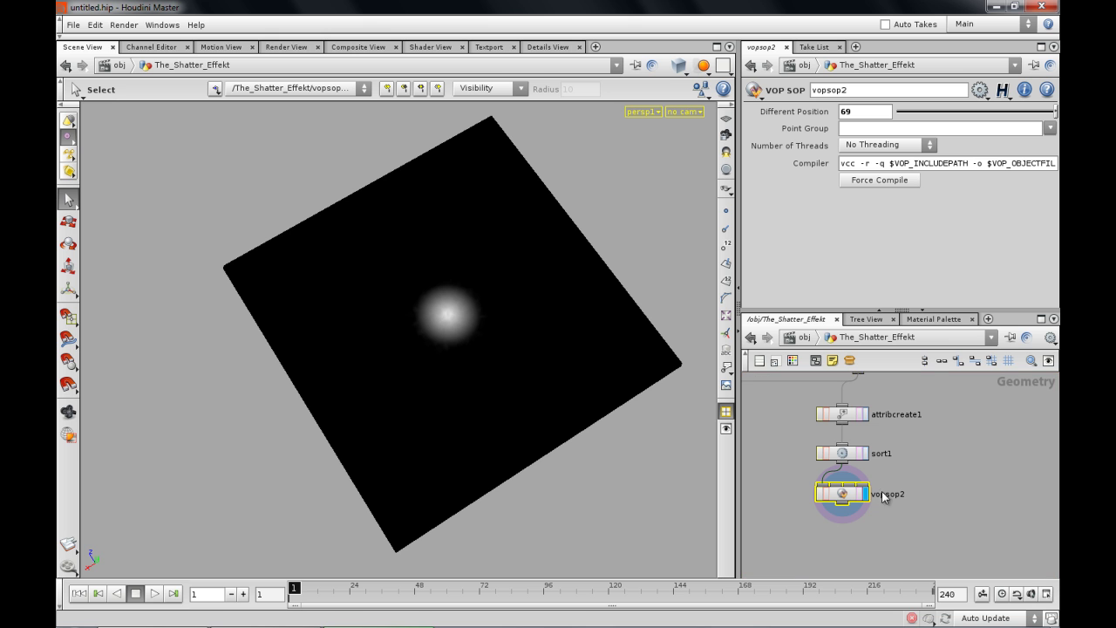
double_click(843, 495)
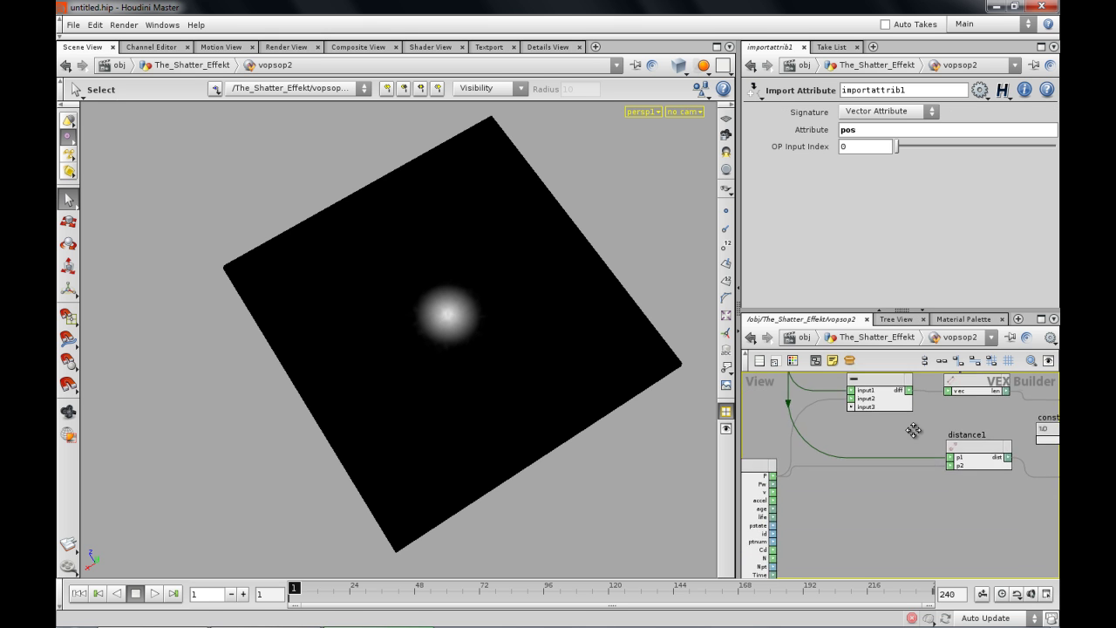
middle_click_drag(907, 492, 823, 491)
middle_click_drag(961, 500, 888, 496)
left_click_drag(987, 420, 1024, 441)
scroll(881, 478, "up", 1)
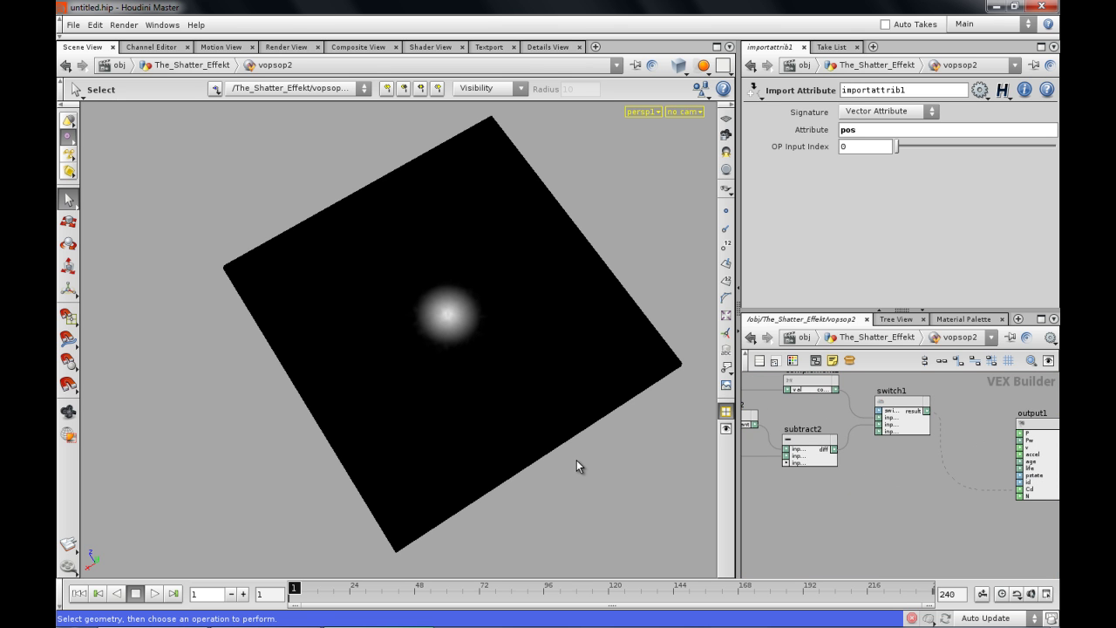
Add a Turbulent Noise node in the empty area below distance1.
middle_click_drag(781, 518, 972, 512)
middle_click_drag(844, 477, 874, 471)
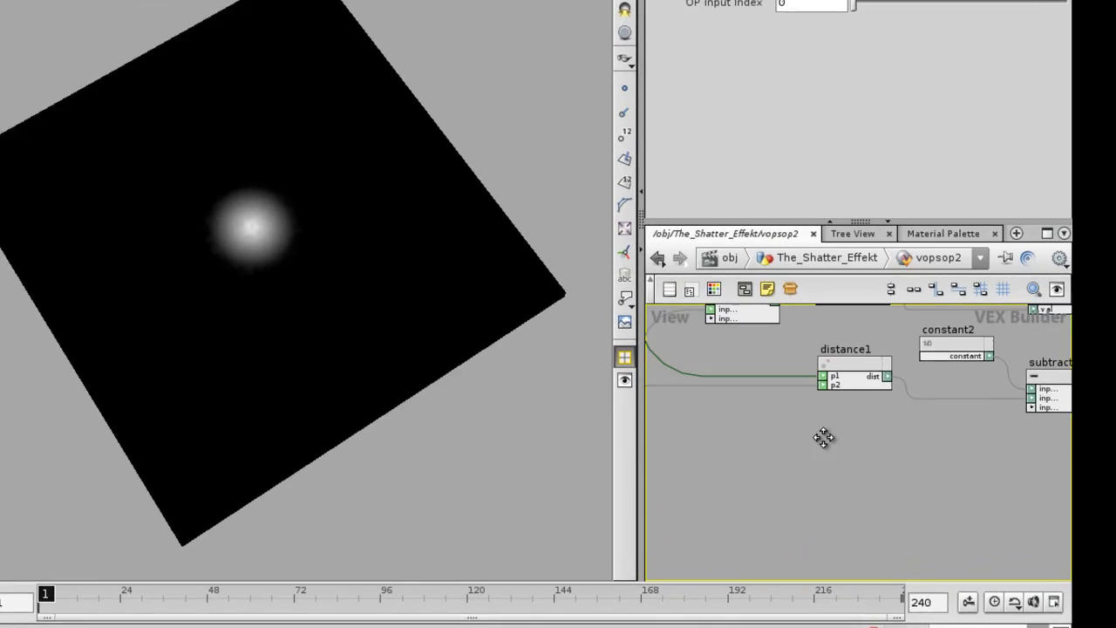
key("Tab")
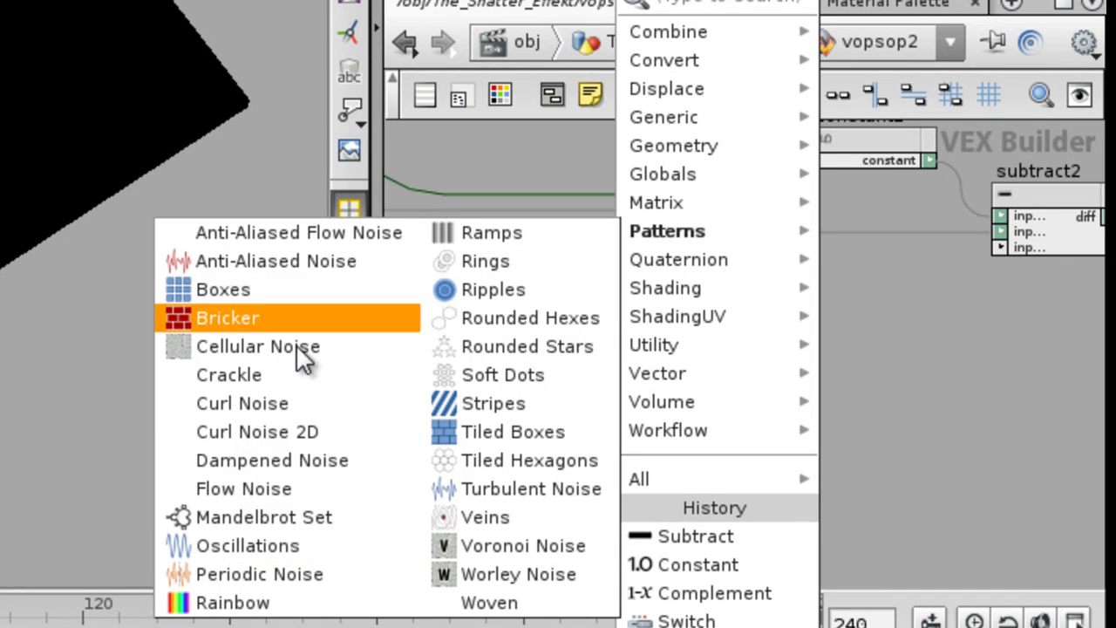
left_click(522, 490)
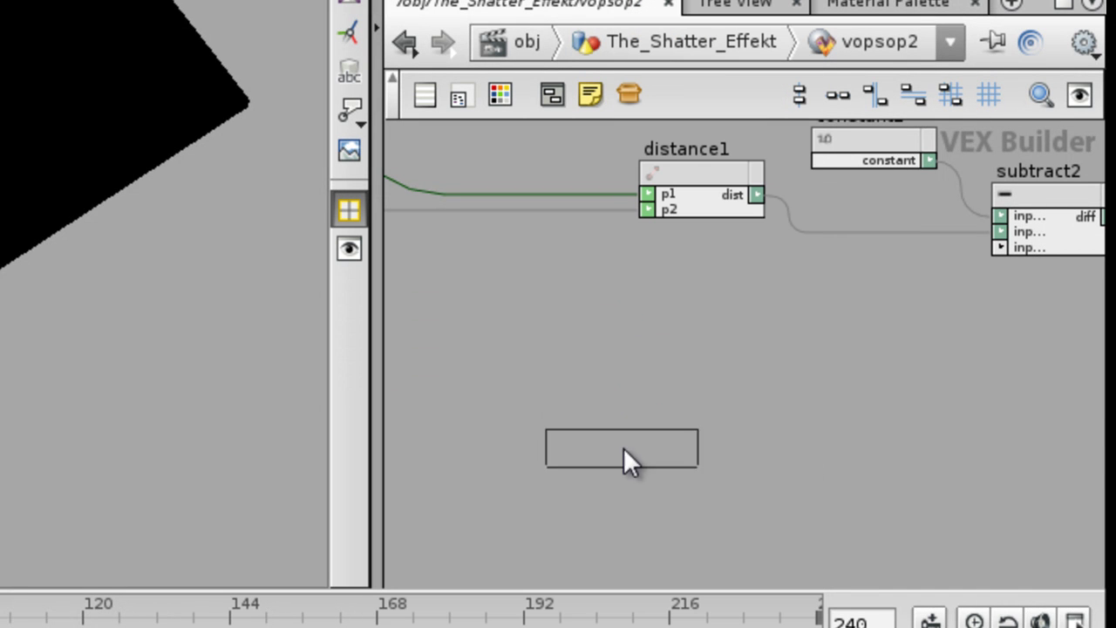
left_click(638, 380)
Connect global1's P output to turbnoise1's pos input and shift turbnoise1 slightly away from global1.
middle_click_drag(401, 287, 628, 351)
right_click_drag(628, 351, 628, 358)
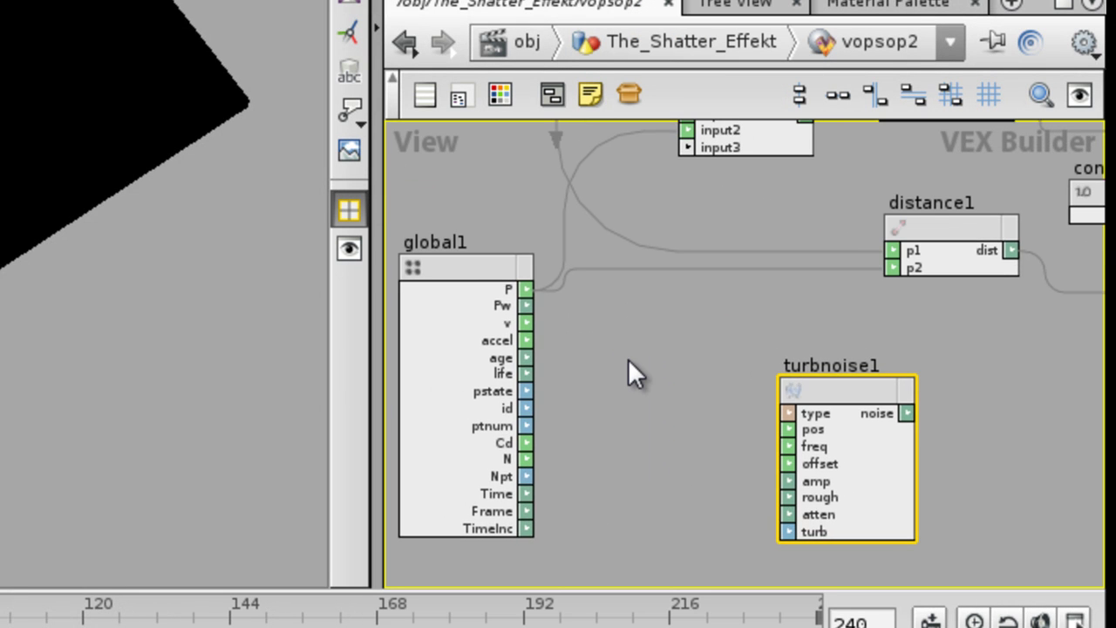
middle_click_drag(628, 359, 605, 288)
right_click_drag(605, 288, 657, 313)
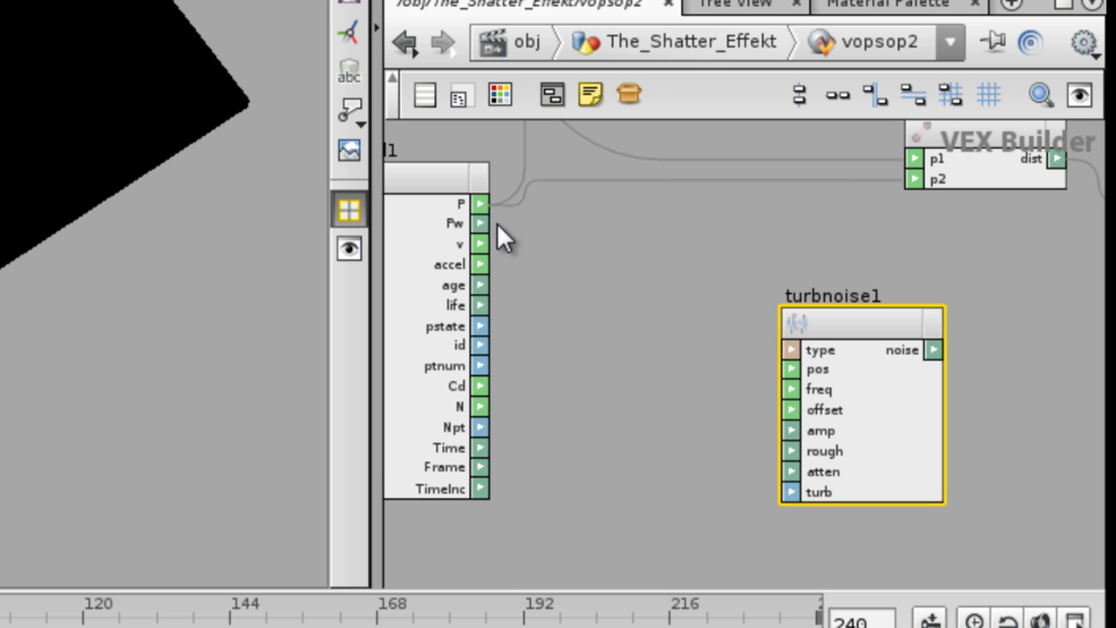
left_click(836, 384)
left_click_drag(854, 326, 880, 344)
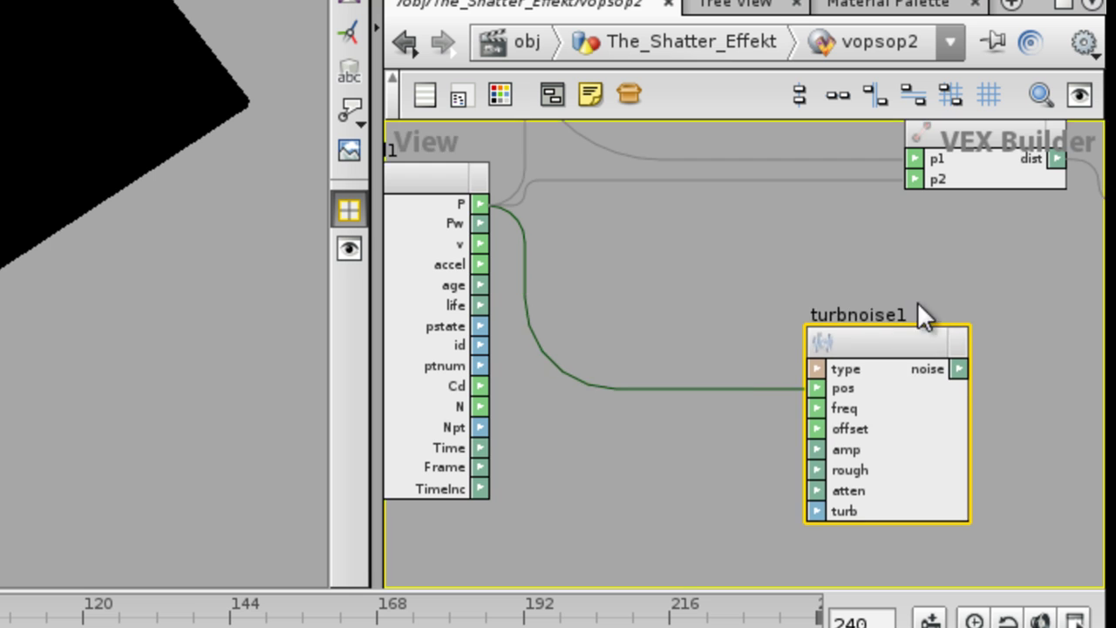
Keep turbnoise1's signature at 1D Noise and shift the node slightly farther from global1.
middle_click_drag(918, 302, 652, 278)
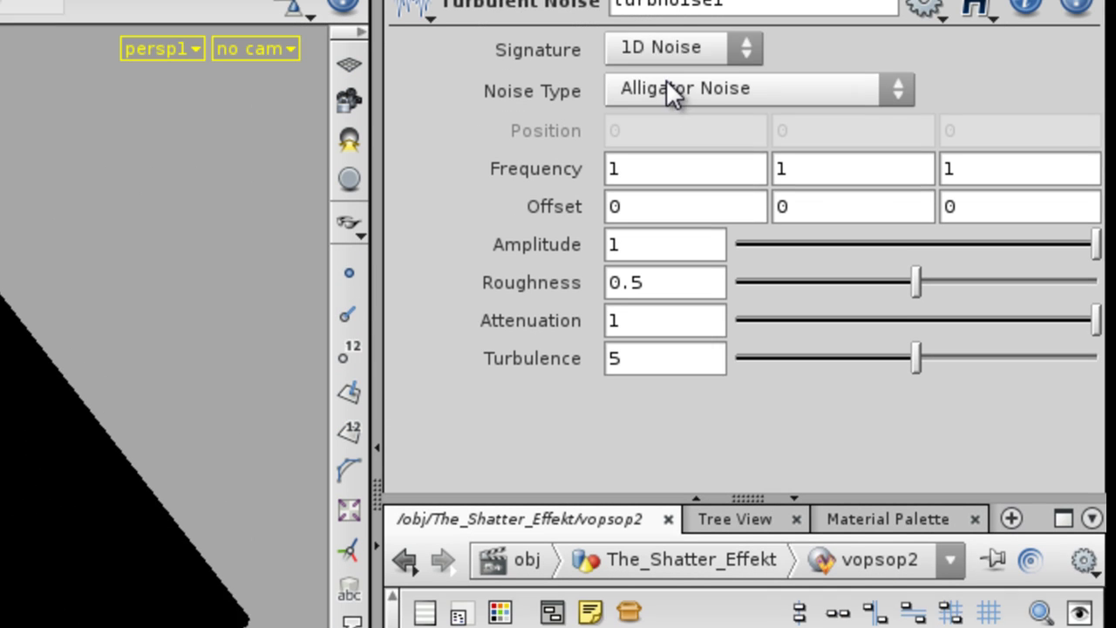
left_click(672, 93)
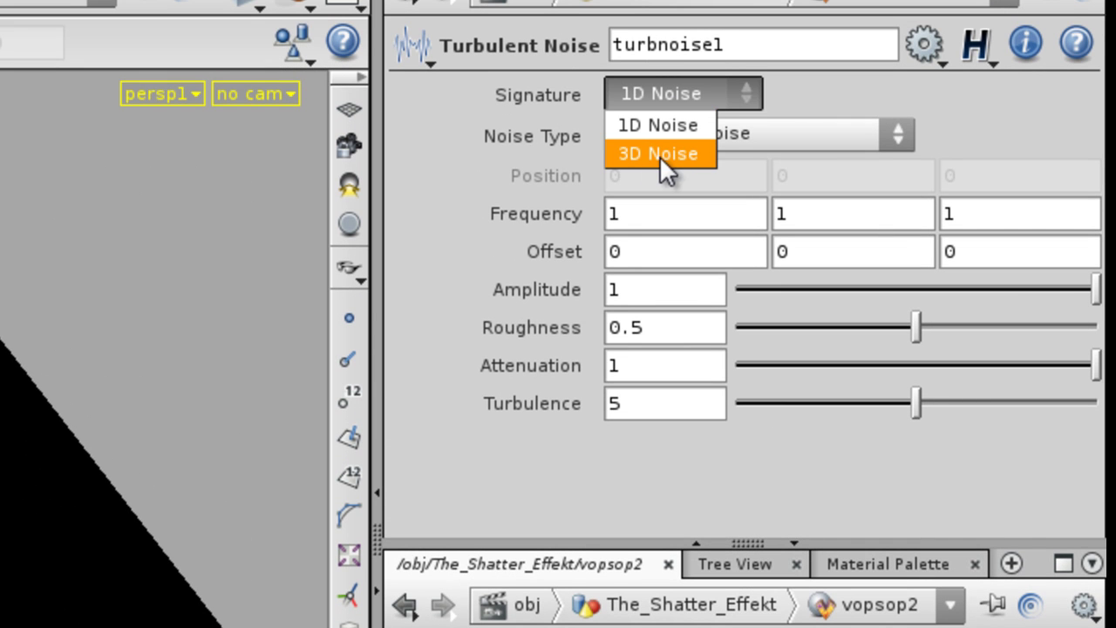
left_click(656, 125)
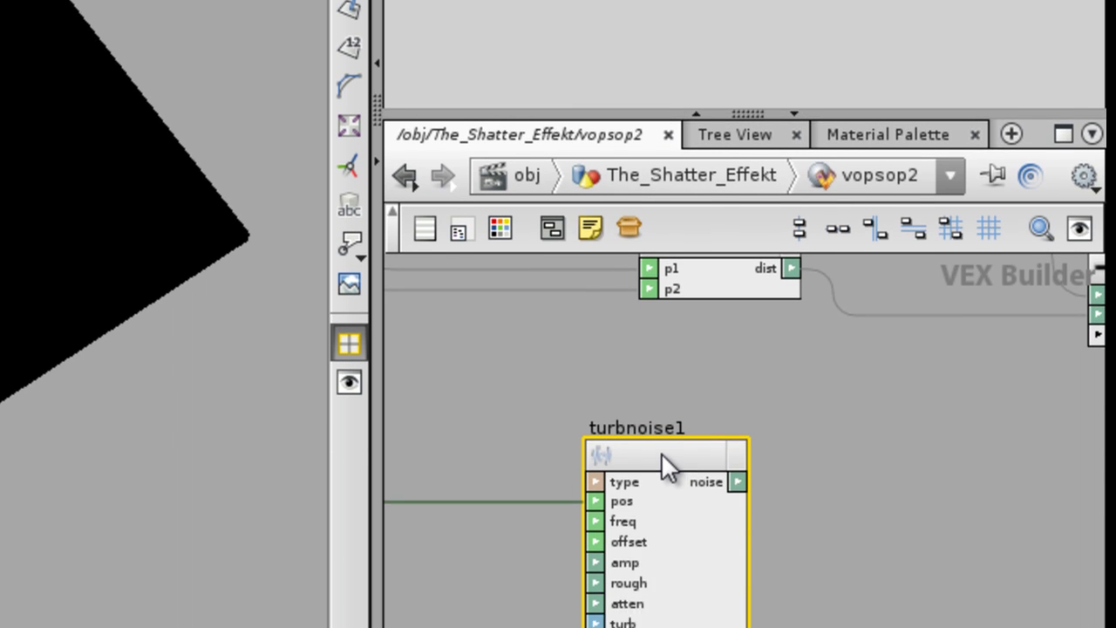
left_click_drag(661, 521, 704, 532)
Move output1 farther away from switch1 to make room for another node between them.
scroll(884, 337, "down", 1)
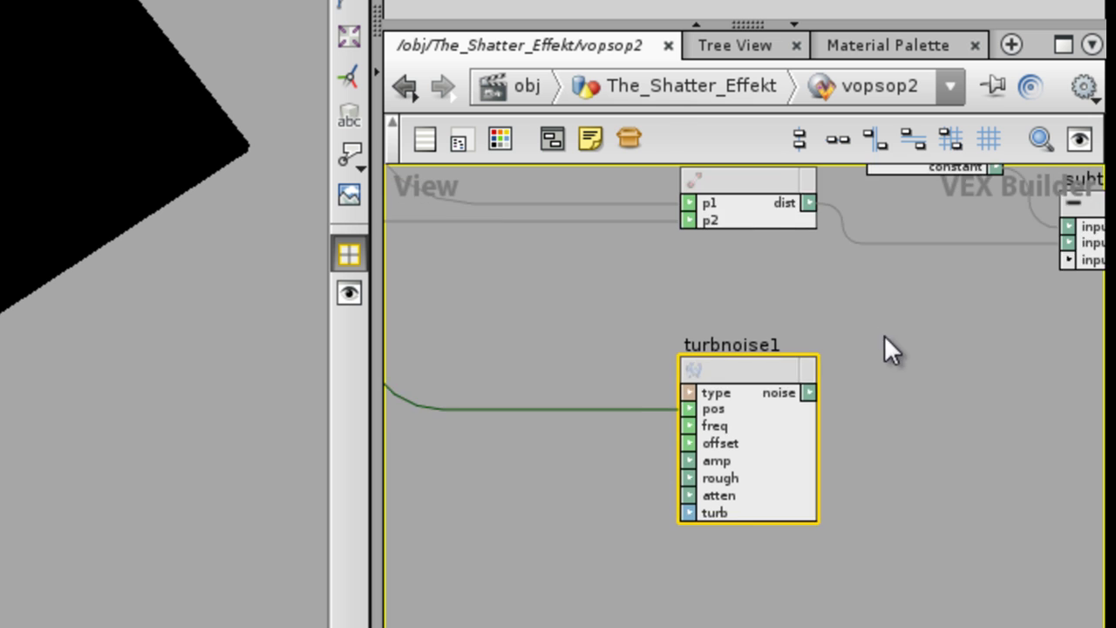
middle_click_drag(928, 340, 669, 347)
middle_click_drag(760, 350, 630, 353)
middle_click_drag(1004, 353, 653, 474)
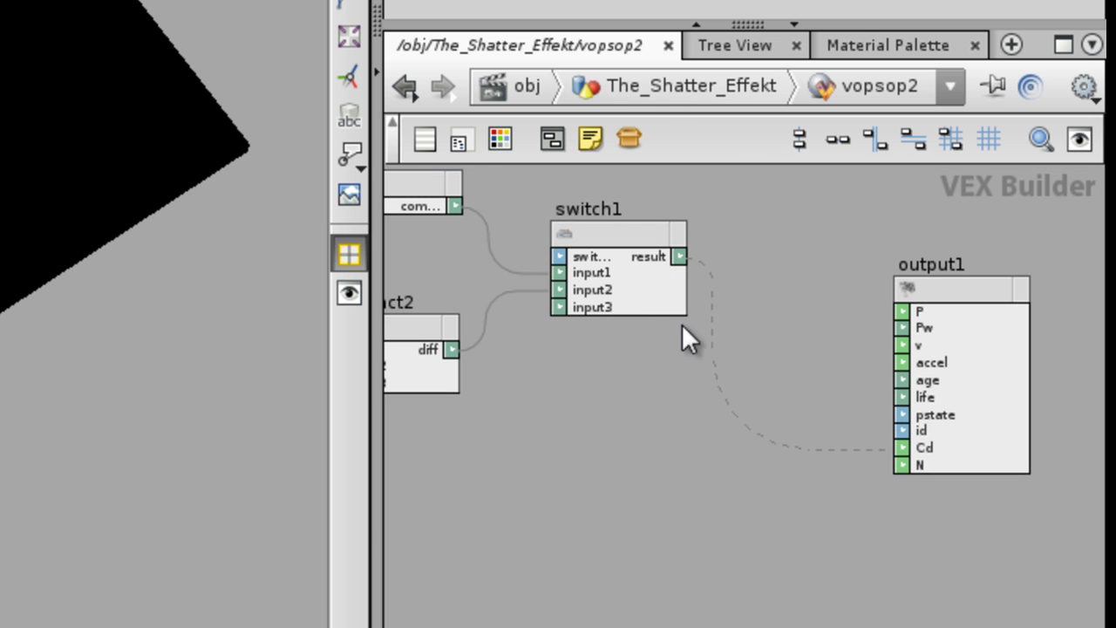
left_click(625, 238)
middle_click_drag(688, 428, 537, 428)
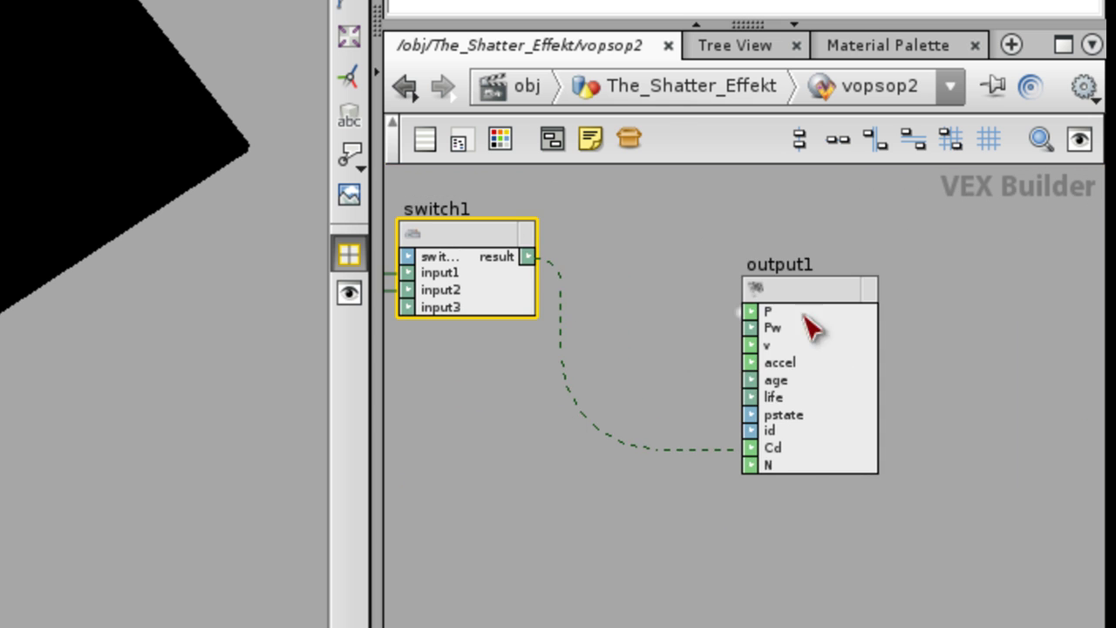
left_click_drag(767, 305, 865, 325)
Create an Add node and insert it into the wire between switch1's result and output1's Cd.
key("Tab")
type("a")
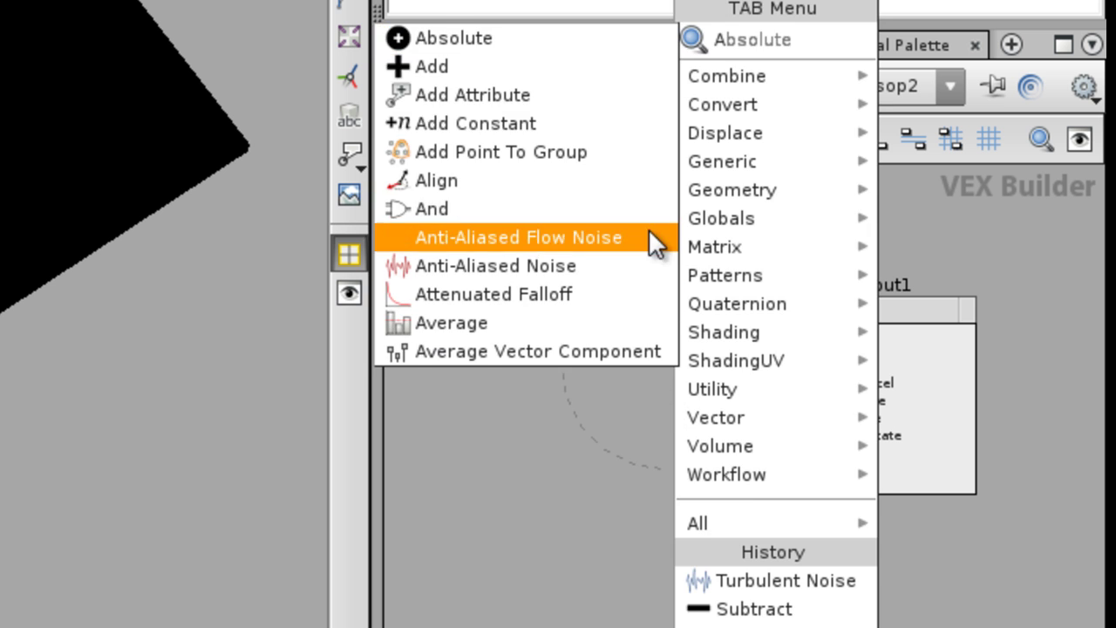
left_click(438, 70)
left_click(624, 398)
left_click_drag(619, 391, 654, 417)
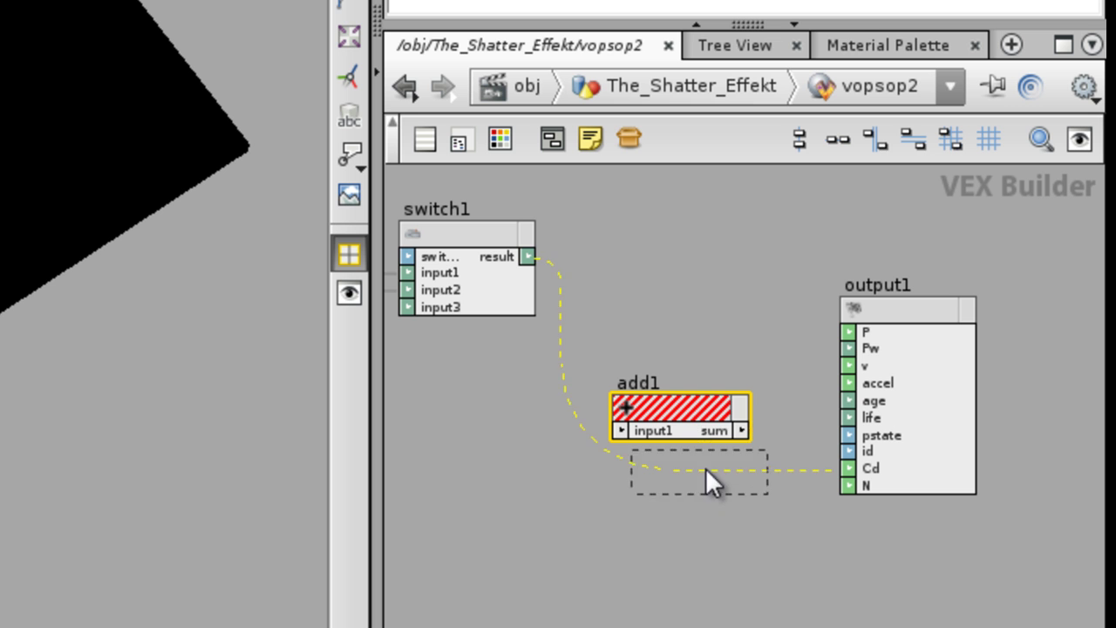
left_click_drag(706, 478, 705, 475)
Connect turbnoise1's noise output to add1's input2.
middle_click_drag(528, 533, 777, 479)
right_click_drag(777, 479, 768, 451)
middle_click_drag(768, 450, 924, 357)
middle_click_drag(620, 408, 657, 422)
scroll(658, 422, "up", 3)
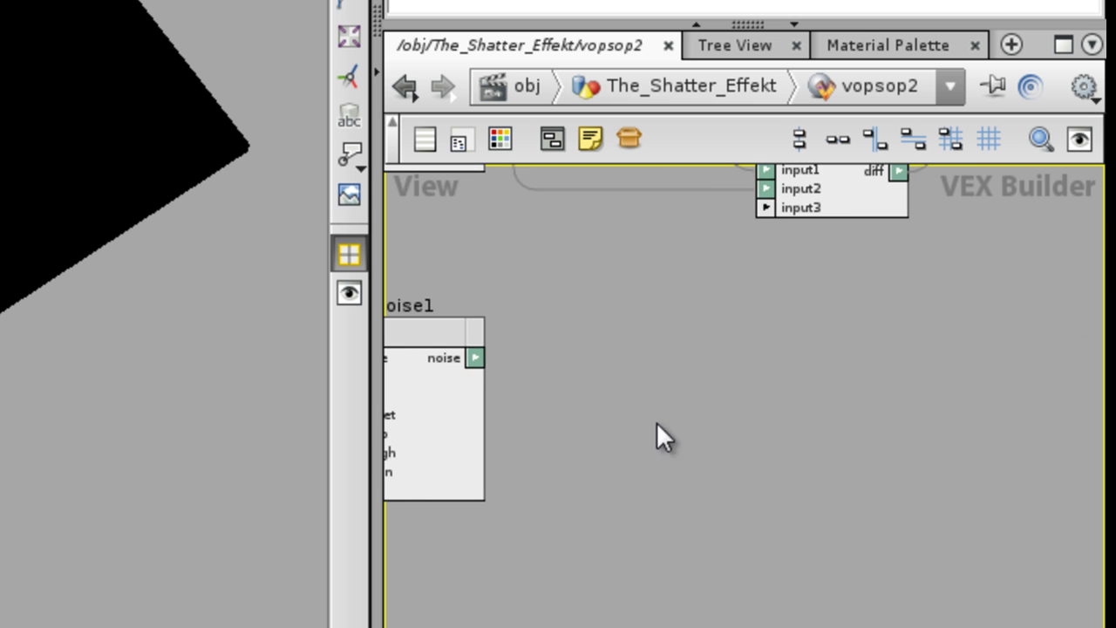
middle_click_drag(583, 426, 629, 455)
scroll(622, 451, "up", 3)
left_click(460, 342)
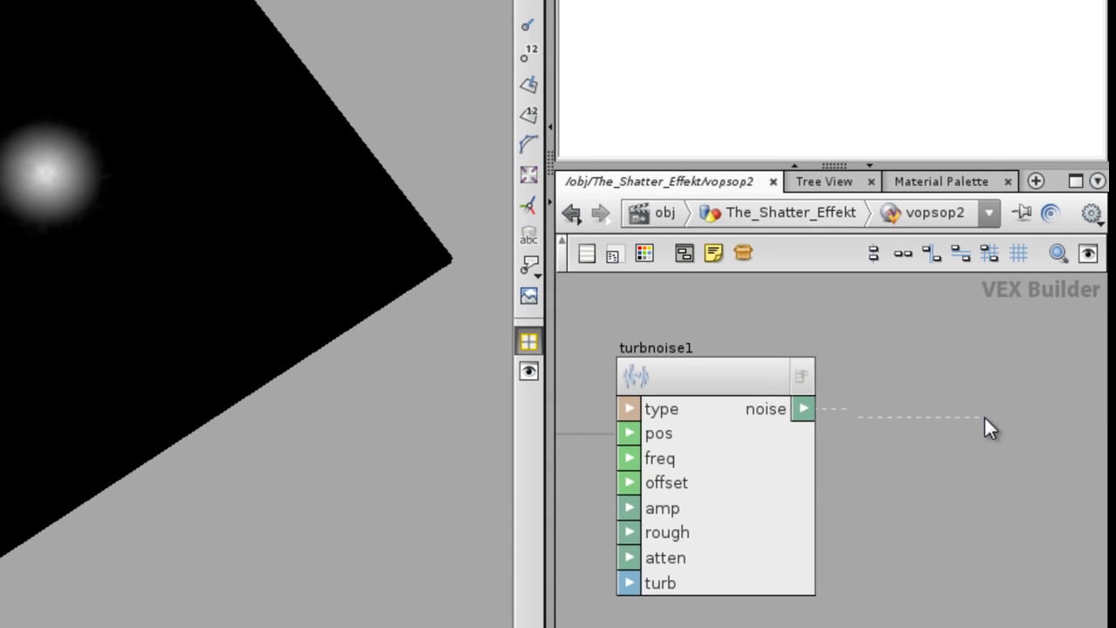
scroll(985, 416, "down", 5)
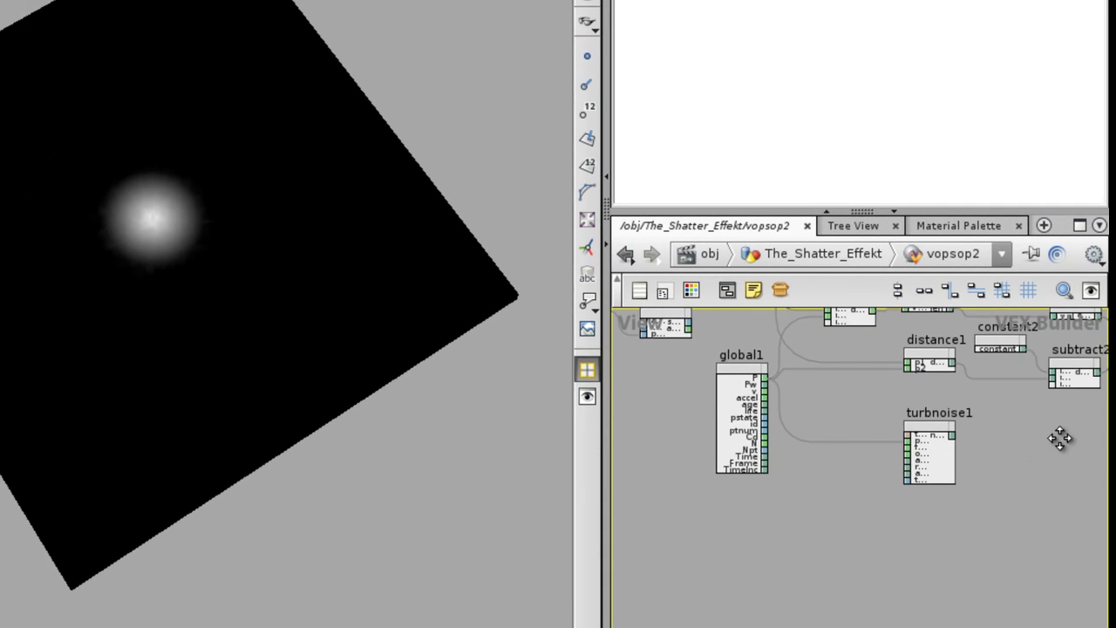
middle_click_drag(1055, 416, 835, 472)
scroll(929, 536, "up", 3)
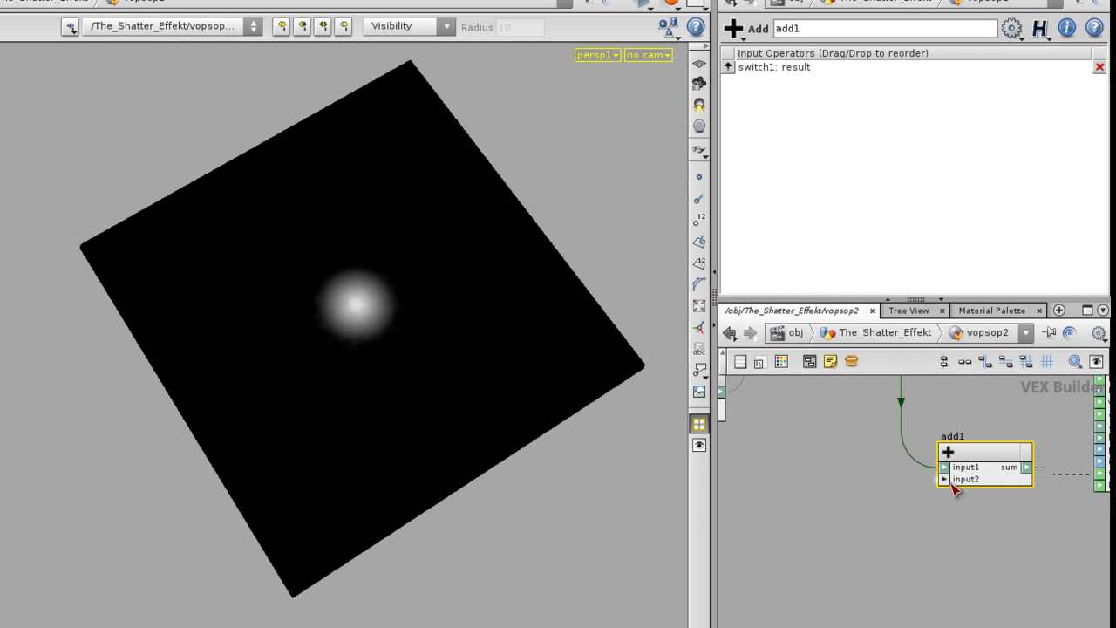
left_click(944, 478)
Set turbnoise1's frequency to 1.6 and its offset to 2 on all three axes.
scroll(419, 287, "up", 5)
middle_click_drag(533, 301, 374, 347, "alt")
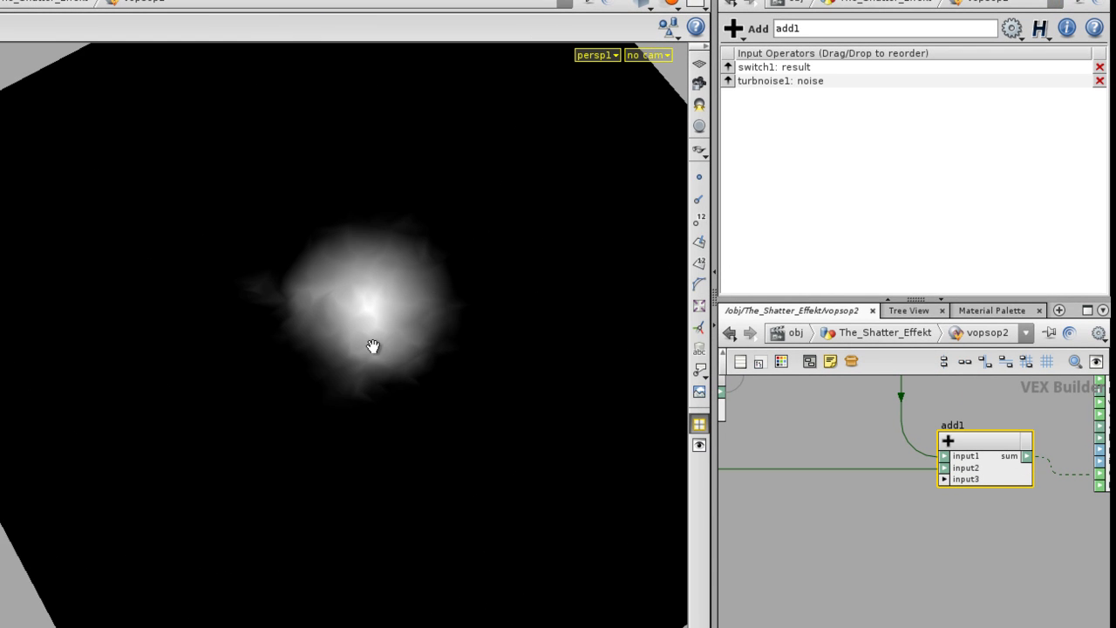
right_click_drag(374, 346, 460, 349, "alt")
middle_click_drag(460, 348, 343, 393, "alt")
scroll(834, 506, "down", 3)
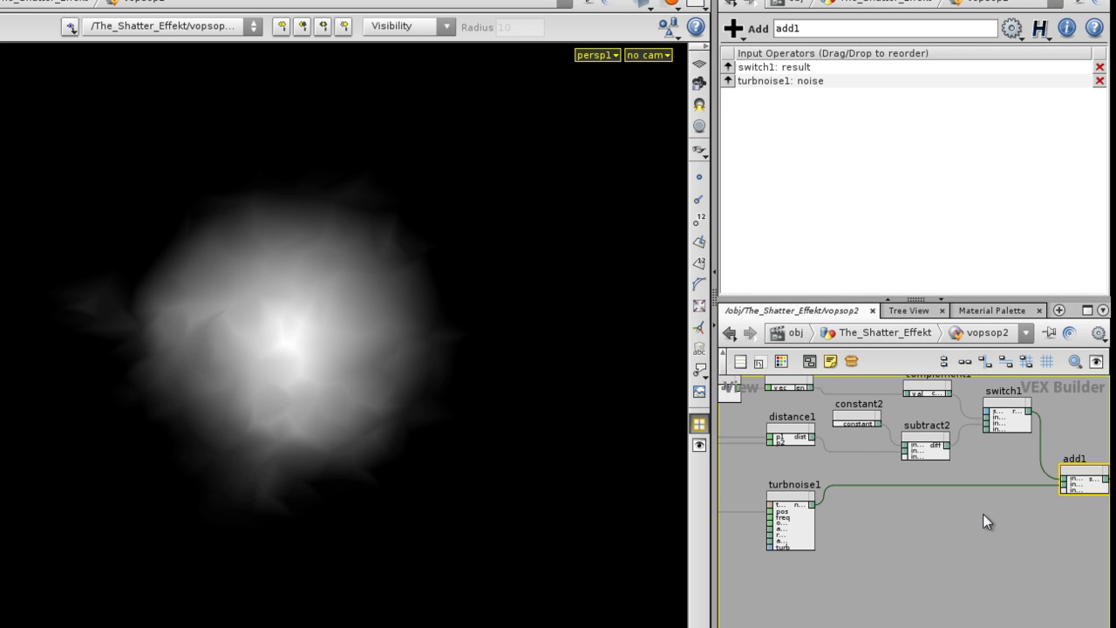
left_click(845, 510)
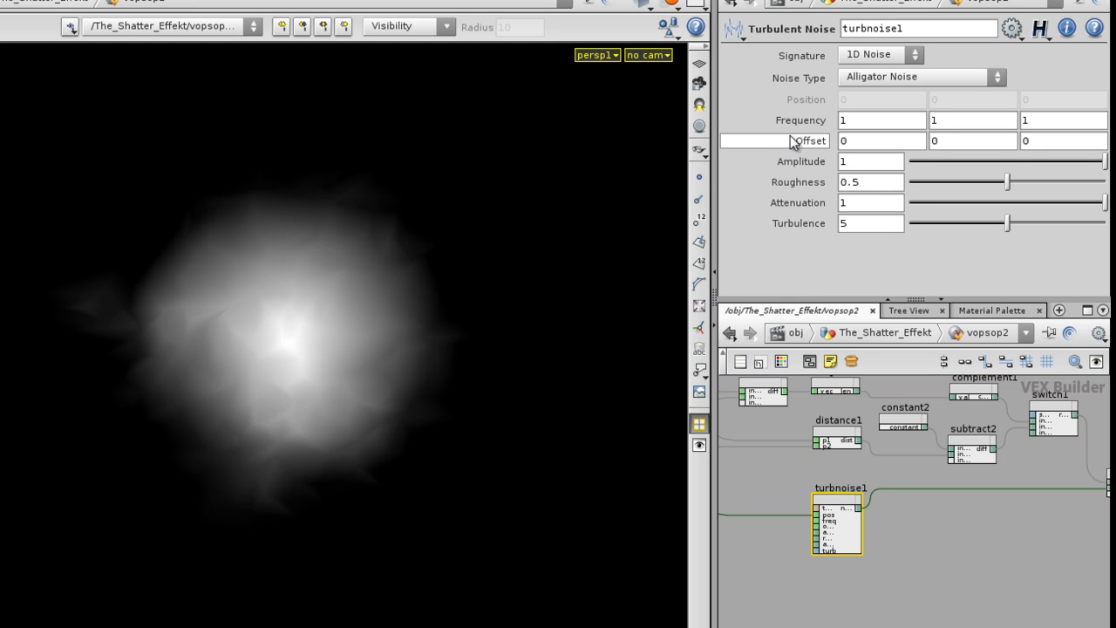
middle_click_drag(809, 119, 628, 118)
middle_click_drag(810, 141, 1030, 146)
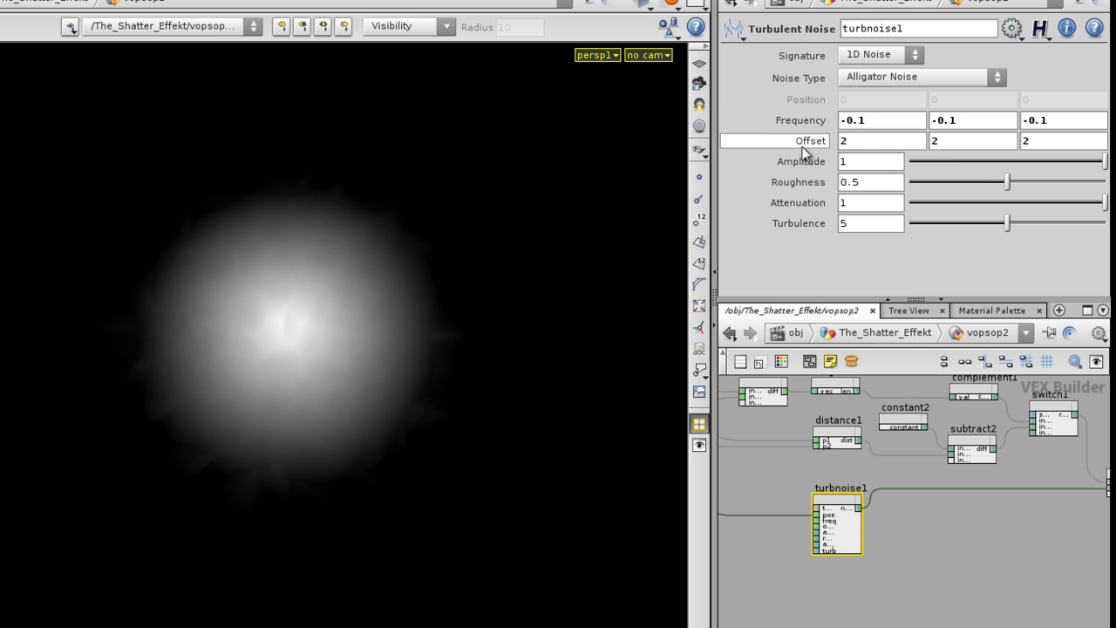
middle_click_drag(802, 120, 1012, 121)
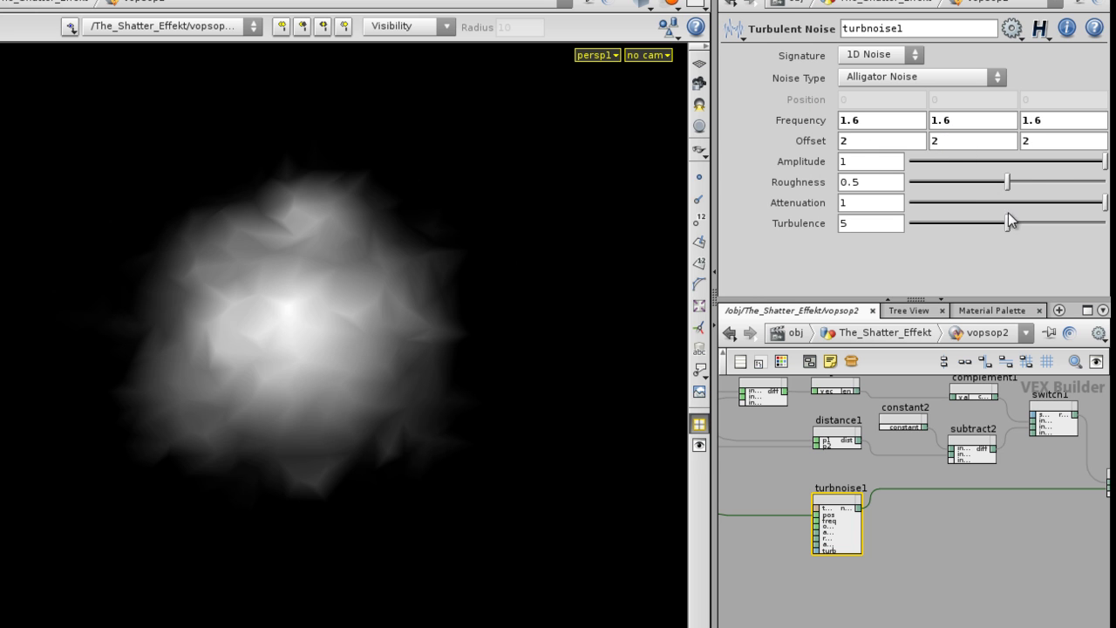
Set turbnoise1's amplitude to 2.8 and inspect the noisy spot on the grid.
mouse_move(1104, 163)
left_mouse_down()
mouse_move(1052, 164)
mouse_move(1106, 164)
left_mouse_up()
middle_click_drag(793, 163, 960, 163)
middle_click_drag(1097, 543, 922, 537)
right_click_drag(321, 361, 299, 341, "alt")
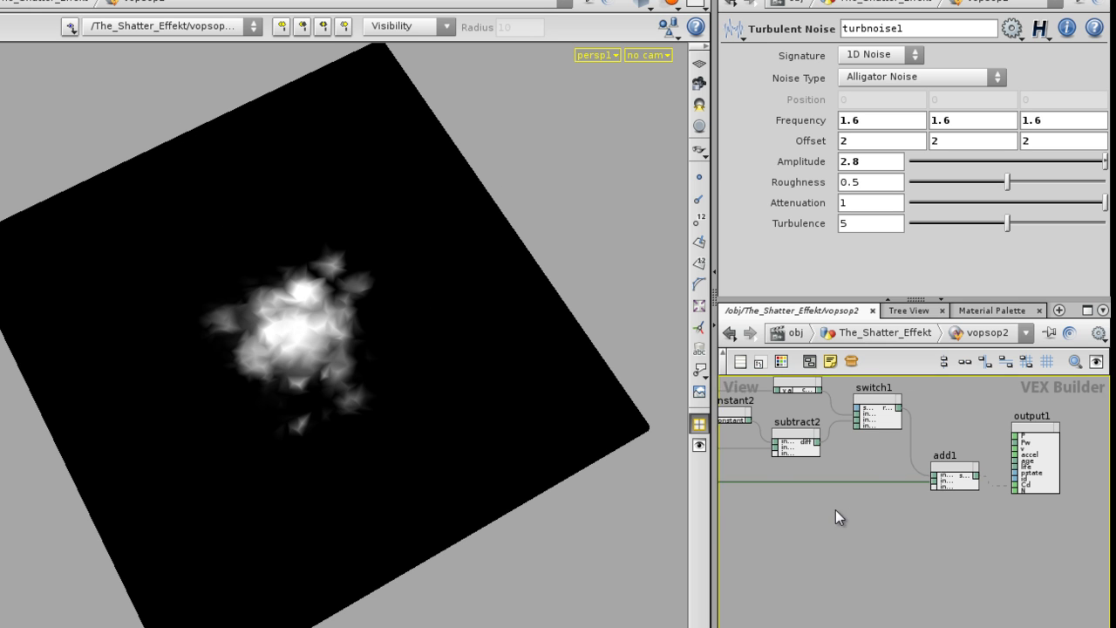
middle_click_drag(836, 513, 900, 514)
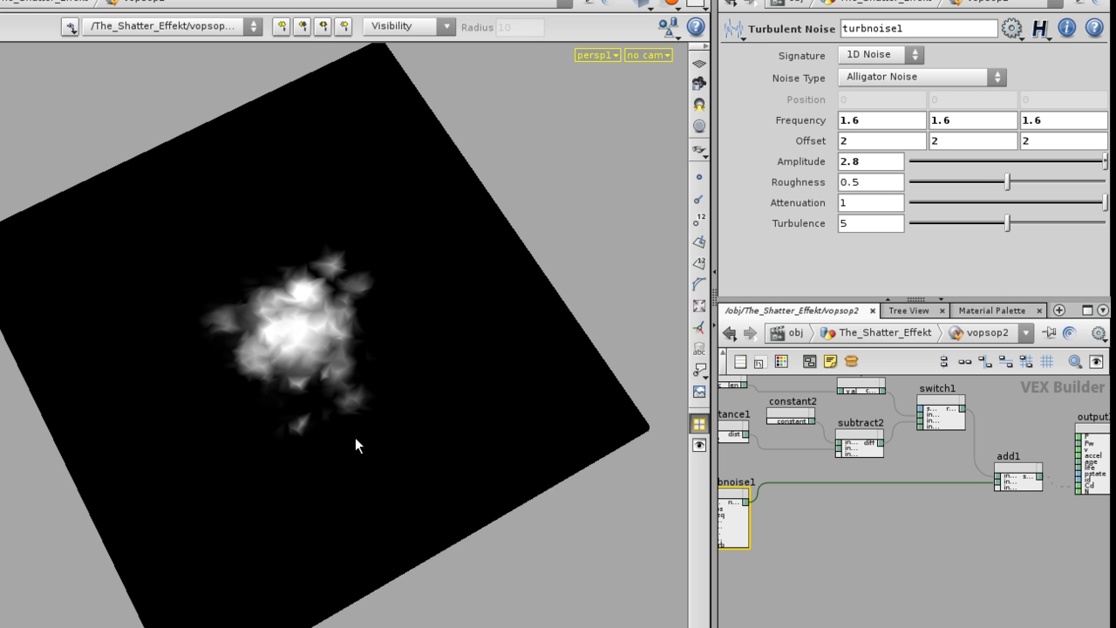
left_click_drag(441, 281, 324, 369)
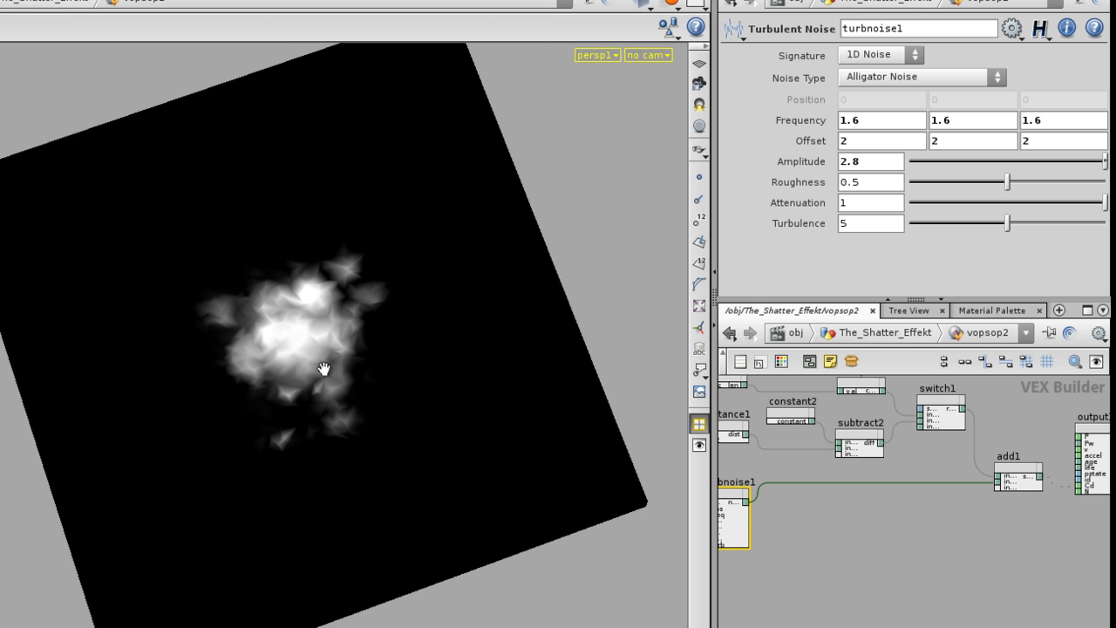
Add a Parameter node in the empty area below add1's incoming wires and label it Shatter Size.
scroll(904, 562, "up", 2)
middle_click_drag(905, 561, 819, 544)
scroll(823, 552, "up", 1)
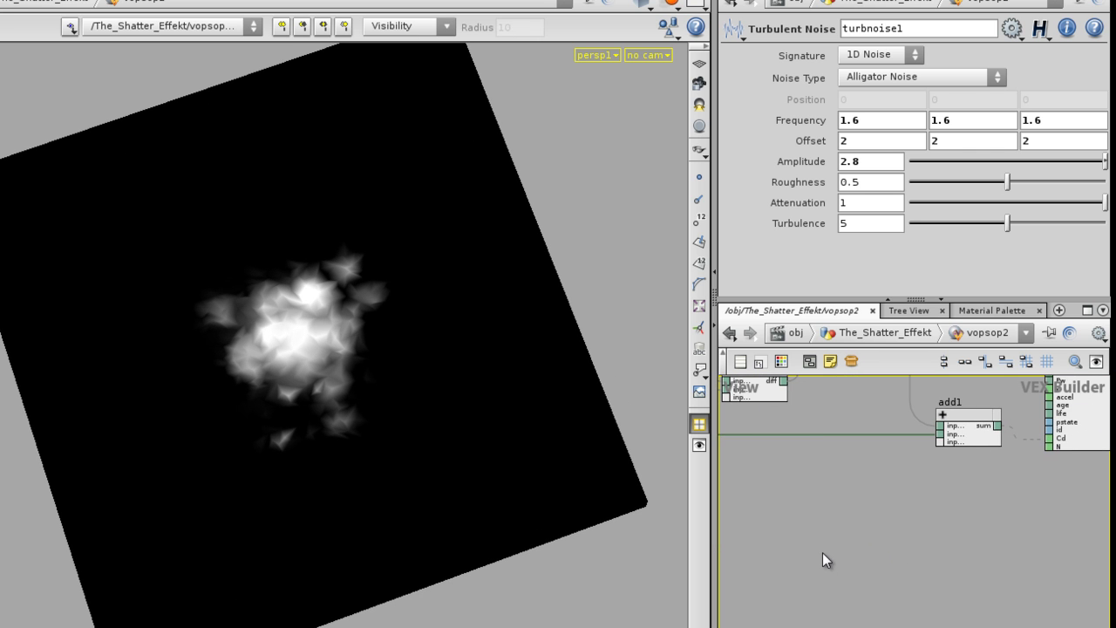
middle_click_drag(870, 502, 862, 526)
left_click(948, 445)
left_click(831, 526)
key("Tab")
mouse_move(877, 543)
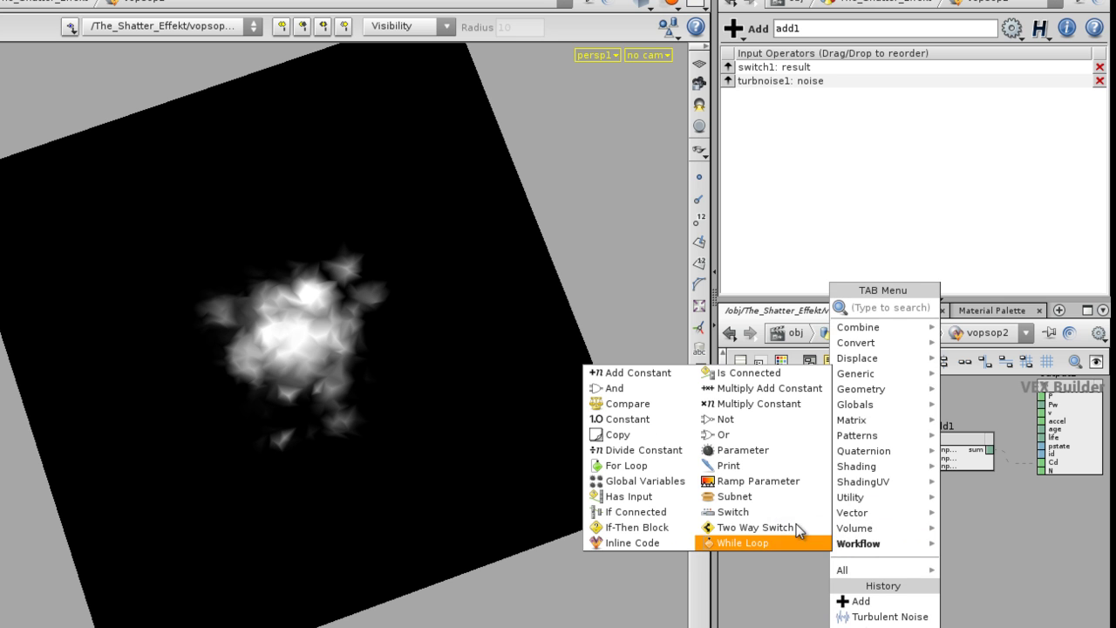
left_click(765, 451)
left_click(813, 503)
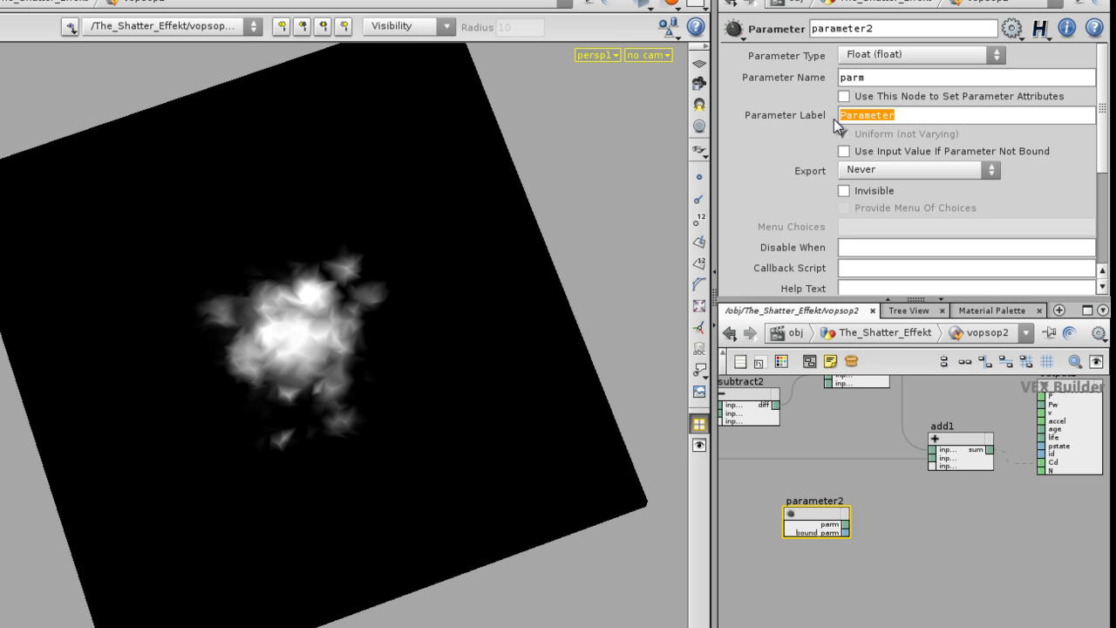
type("Shatter Size")
key("Return")
Connect parameter2's parm output to add1's input3.
scroll(908, 506, "up", 4)
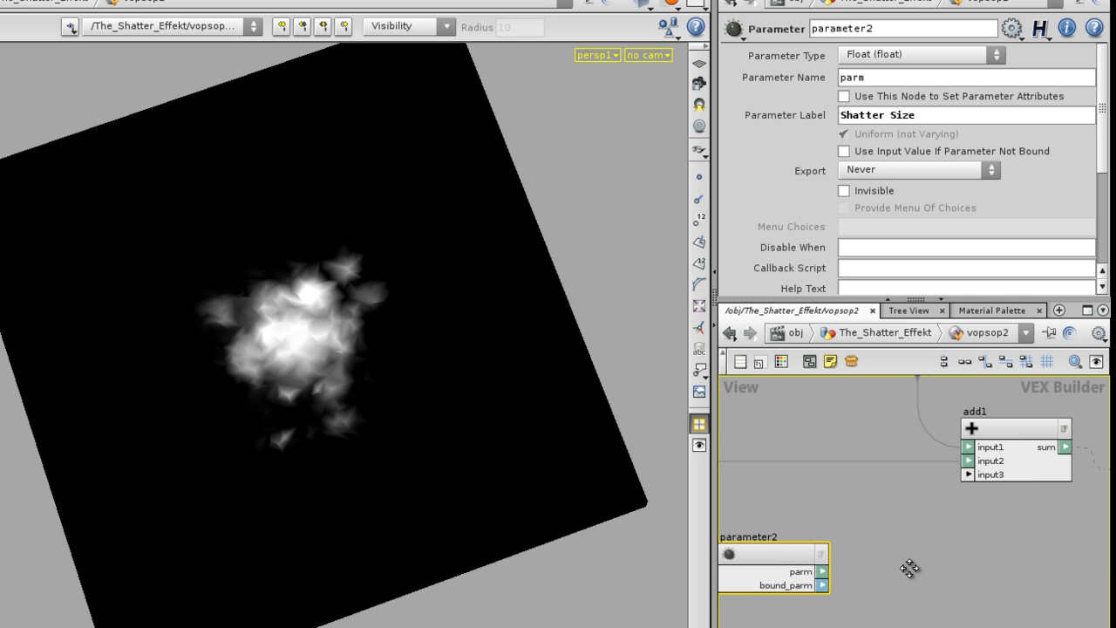
left_click(1007, 429)
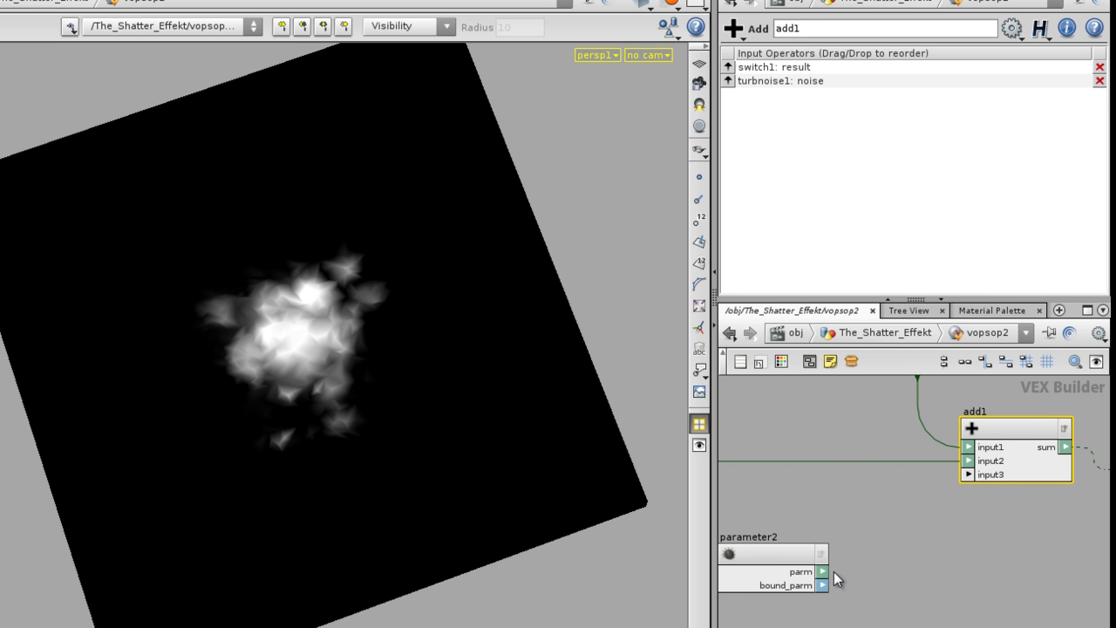
left_click(983, 471)
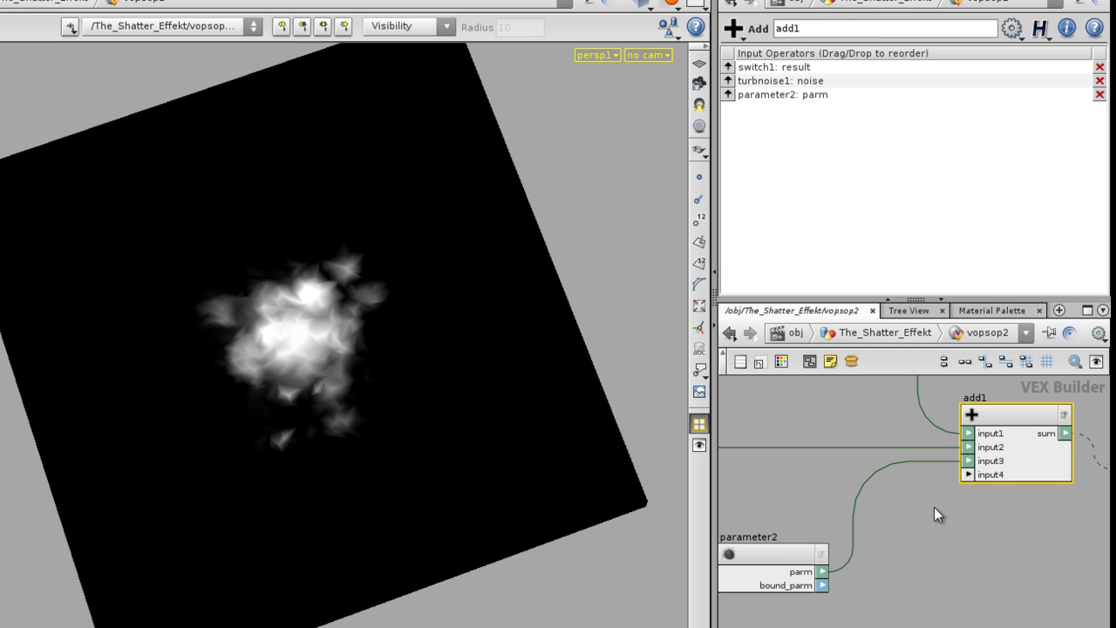
Set parameter2's parameter name to shattter and return to the geometry level.
left_click(764, 558)
type("shattter")
key("Return")
left_click(800, 476)
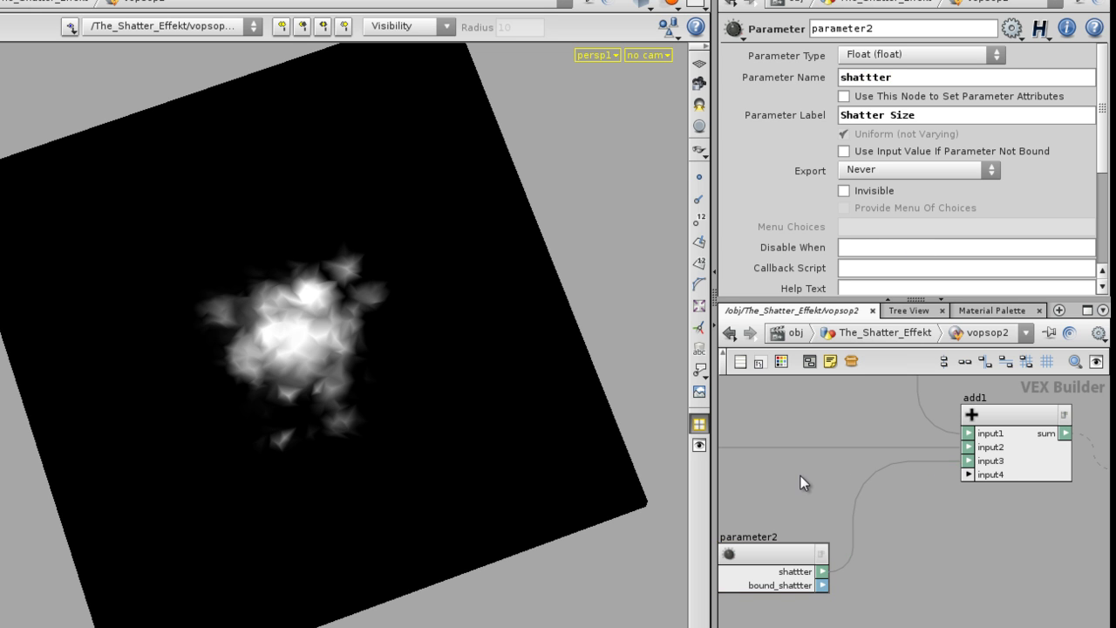
right_click_drag(900, 525, 806, 533, "alt")
middle_click_drag(806, 533, 836, 585, "alt")
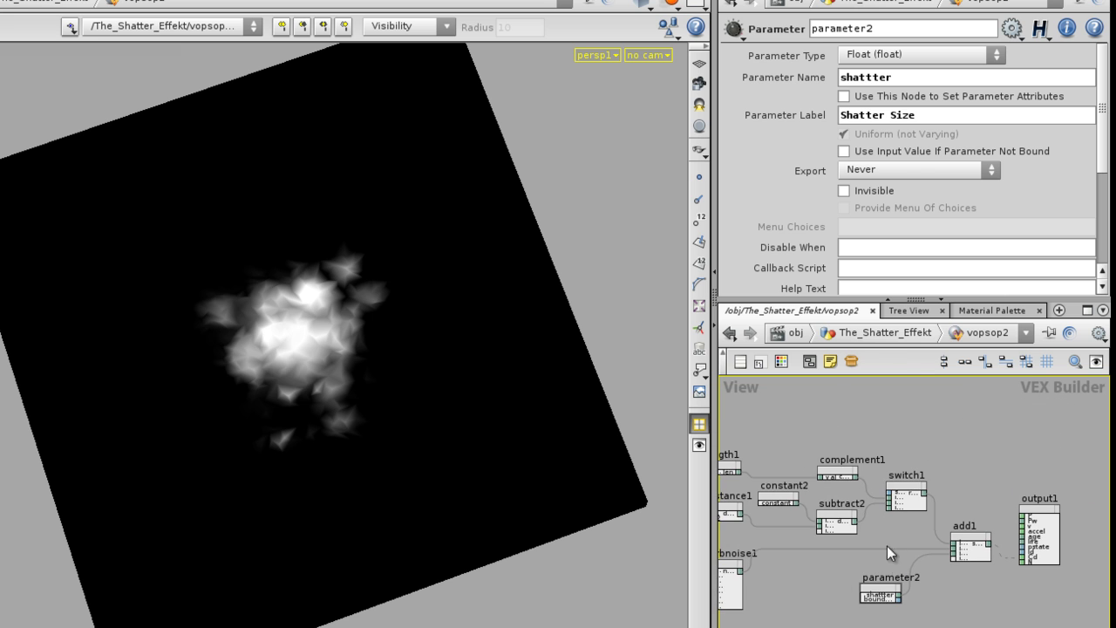
left_click(873, 334)
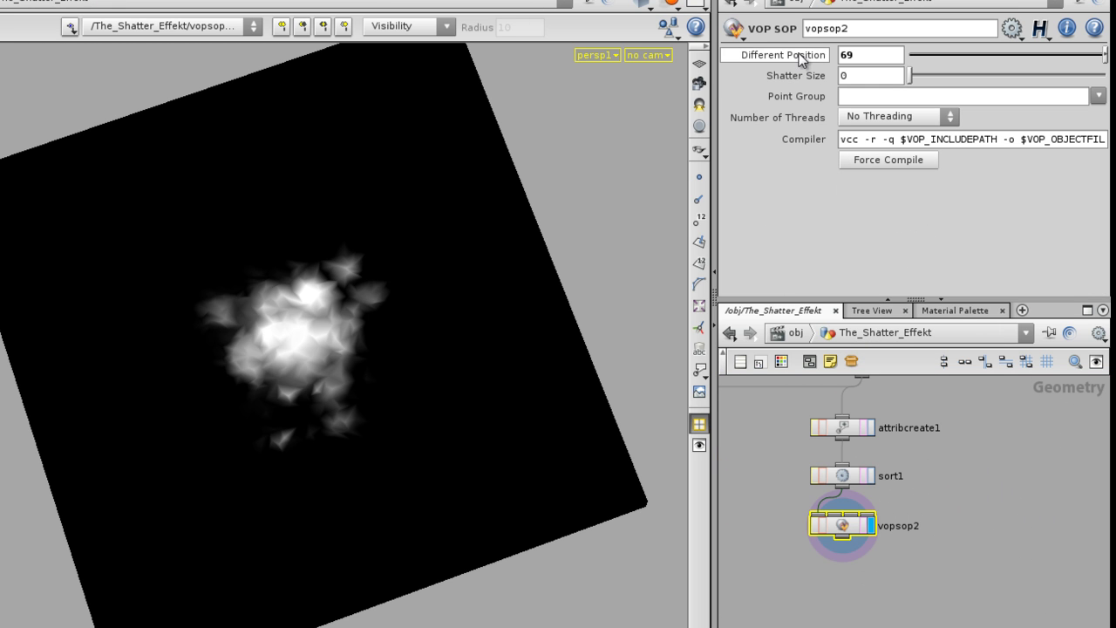
Reopen vopsop2, make parameter1 (Different Position) invisible, and return to the geometry level.
double_click(846, 526)
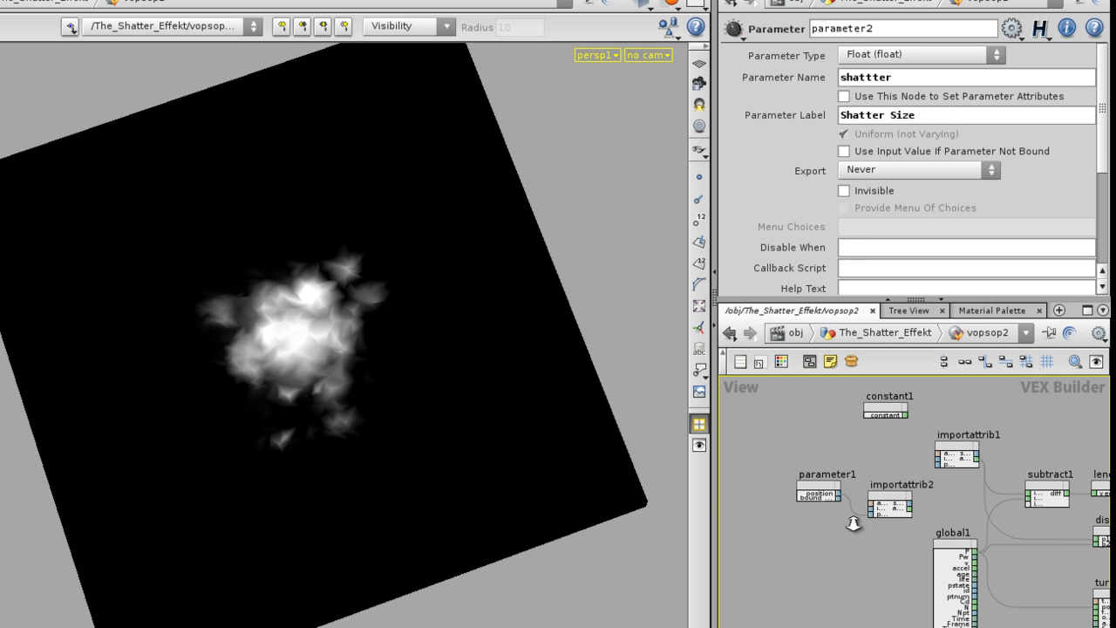
left_click(821, 494)
left_click(845, 191)
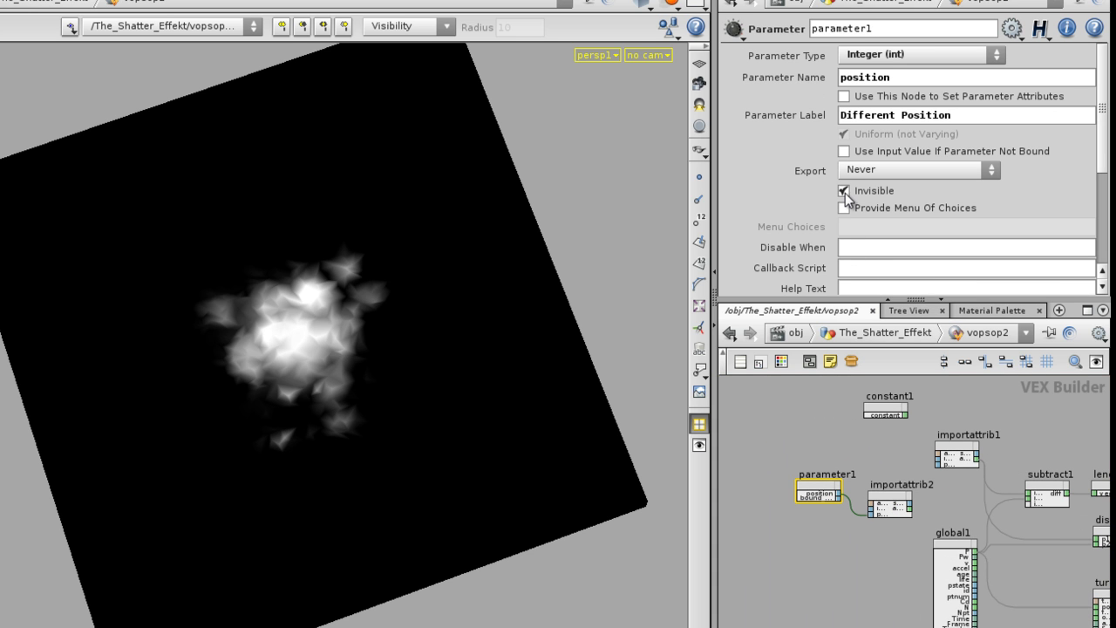
left_click(822, 436)
left_click(873, 337)
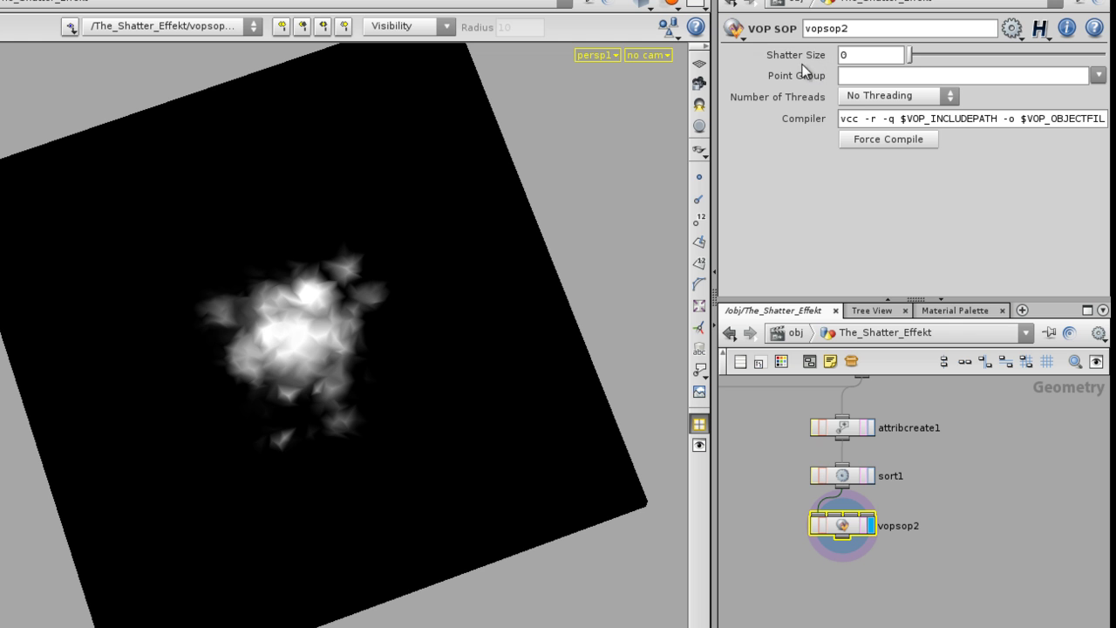
Raise vopsop2's Shatter Size to 1, and further to 4, to grow the white area across the grid.
mouse_move(357, 366)
left_mouse_down()
mouse_move(427, 183)
mouse_move(357, 357)
mouse_move(346, 357)
left_mouse_up()
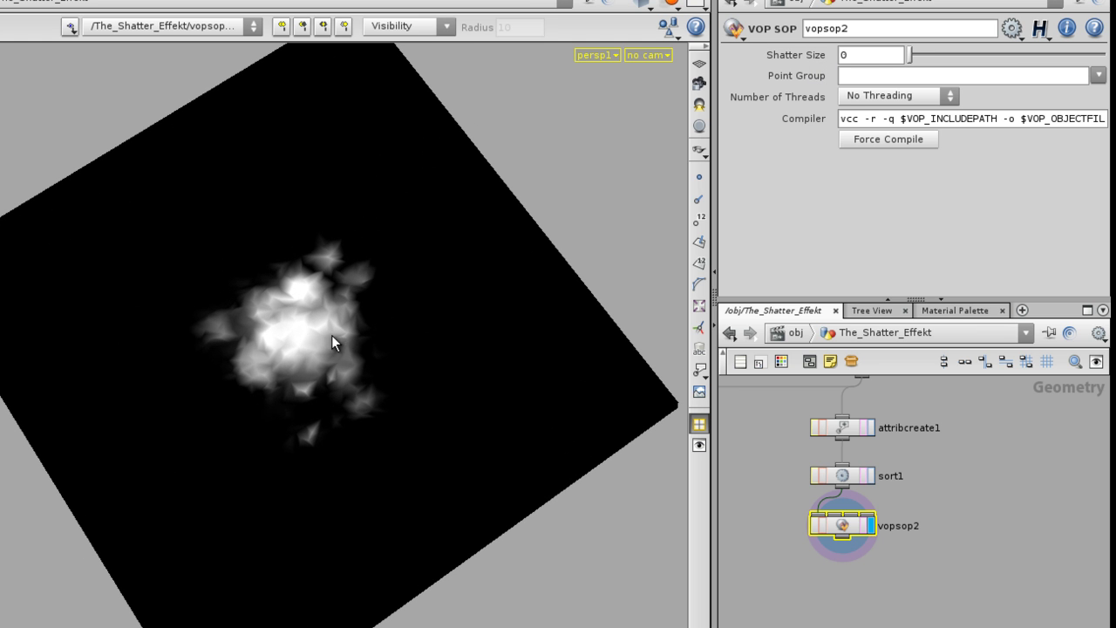
left_click_drag(922, 55, 1106, 54)
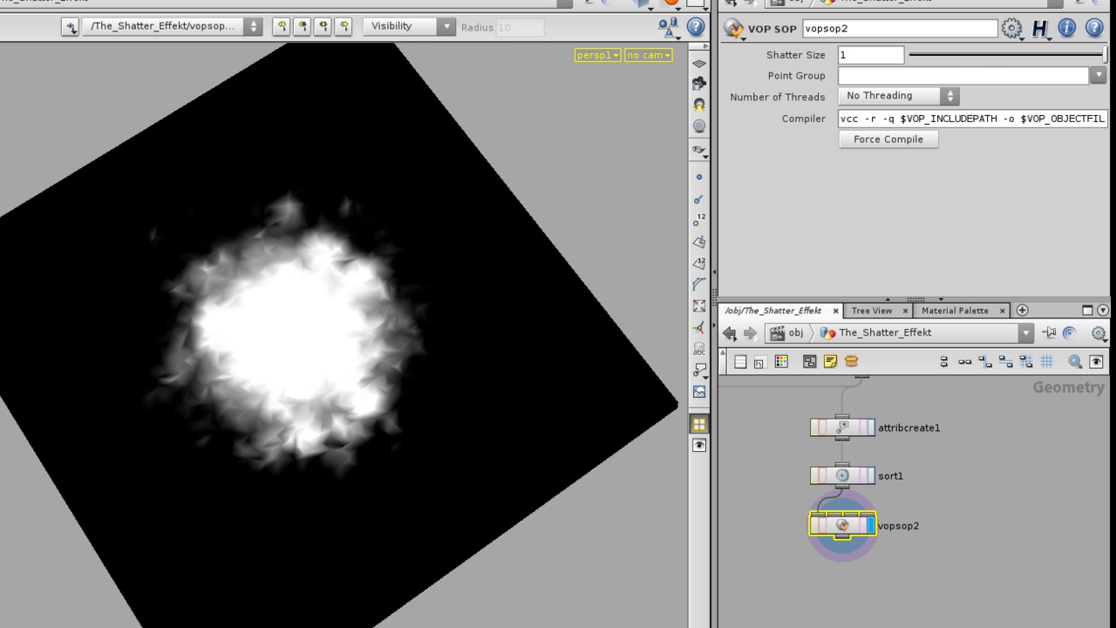
middle_click_drag(833, 59, 1018, 56)
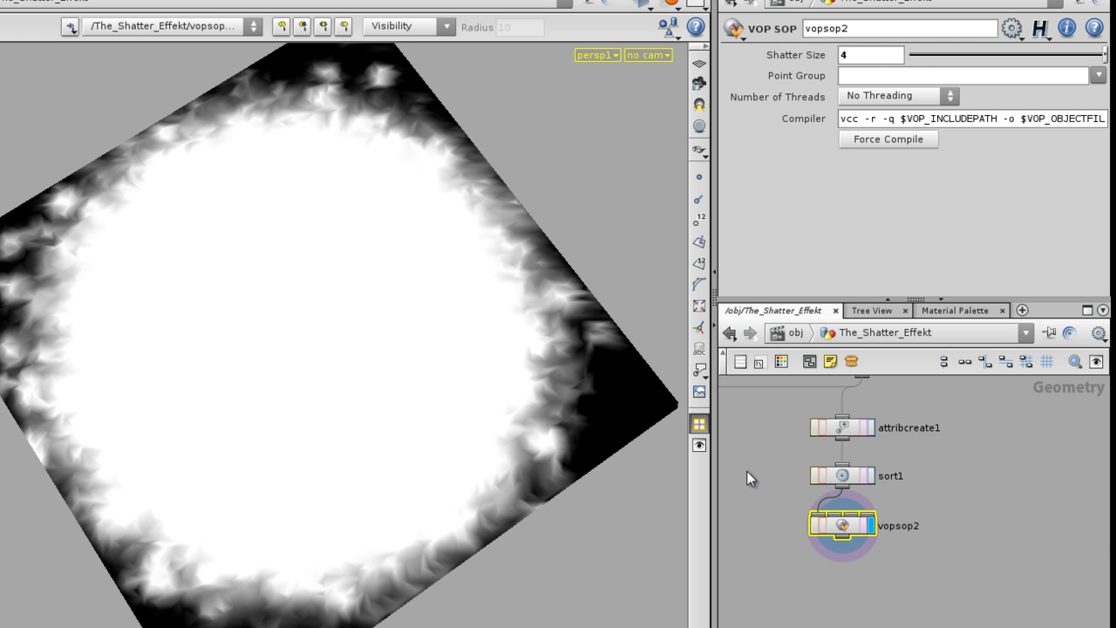
Open the vopsop2 network and set the upper limit of parameter2's float range to 10.
double_click(842, 525)
middle_click_drag(911, 519, 825, 493)
middle_click_drag(980, 532, 810, 477)
middle_click_drag(966, 549, 819, 499)
scroll(894, 506, "up", 5)
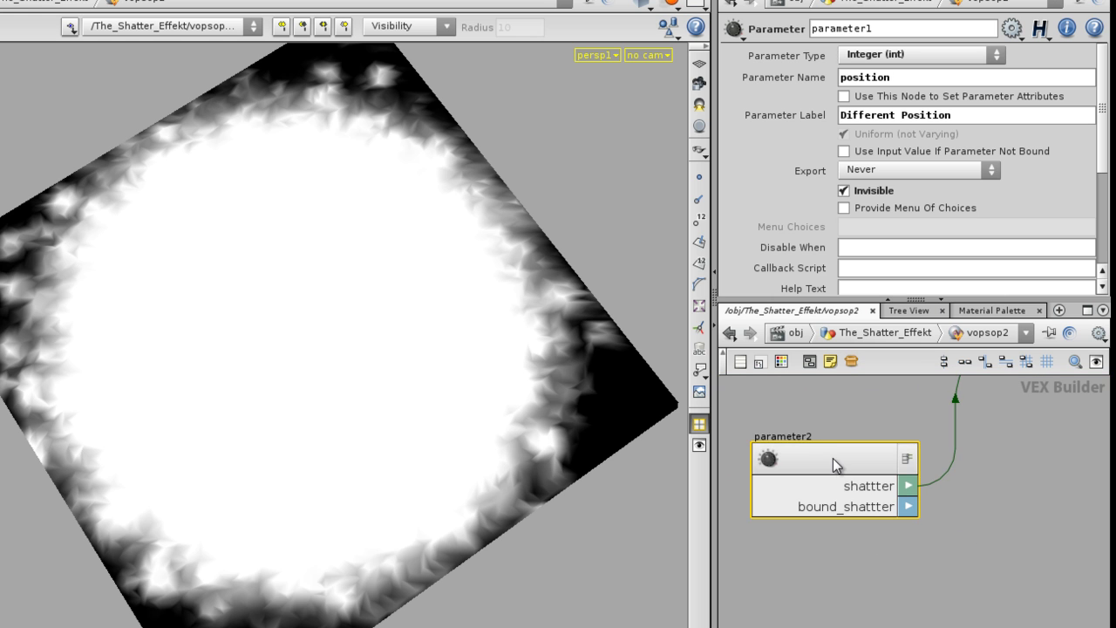
left_click_drag(833, 458, 880, 484)
scroll(834, 202, "down", 5)
left_click(988, 200)
type("0")
Check parameter2's numeric defaults, name and label settings, and return to the geometry level.
scroll(893, 416, "down", 4)
middle_click_drag(939, 429, 916, 540)
left_click(856, 524)
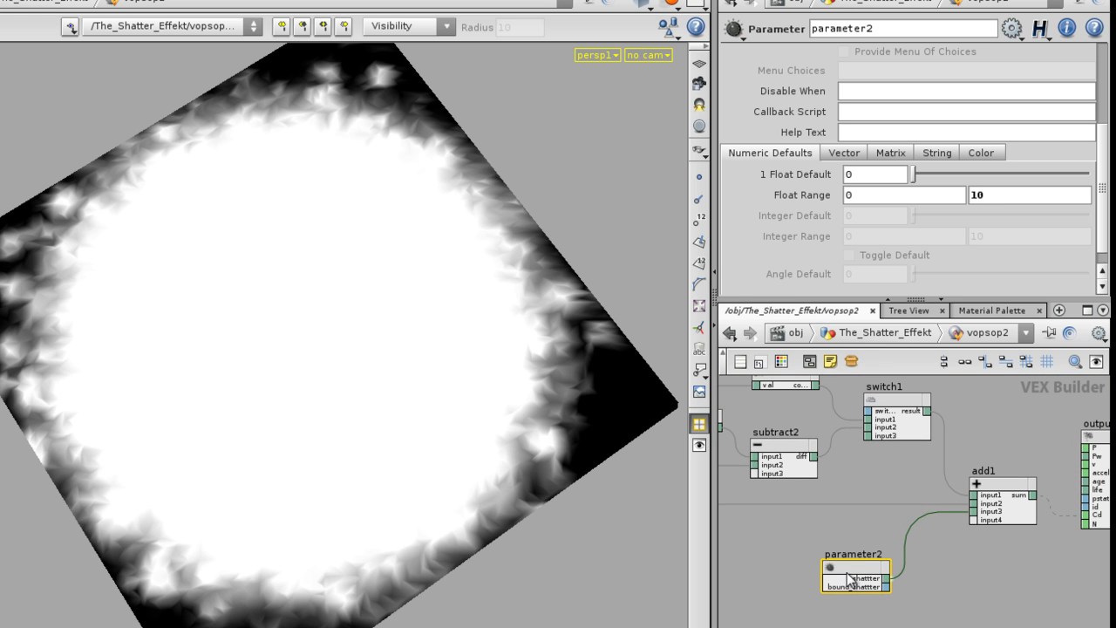
scroll(884, 166, "up", 5)
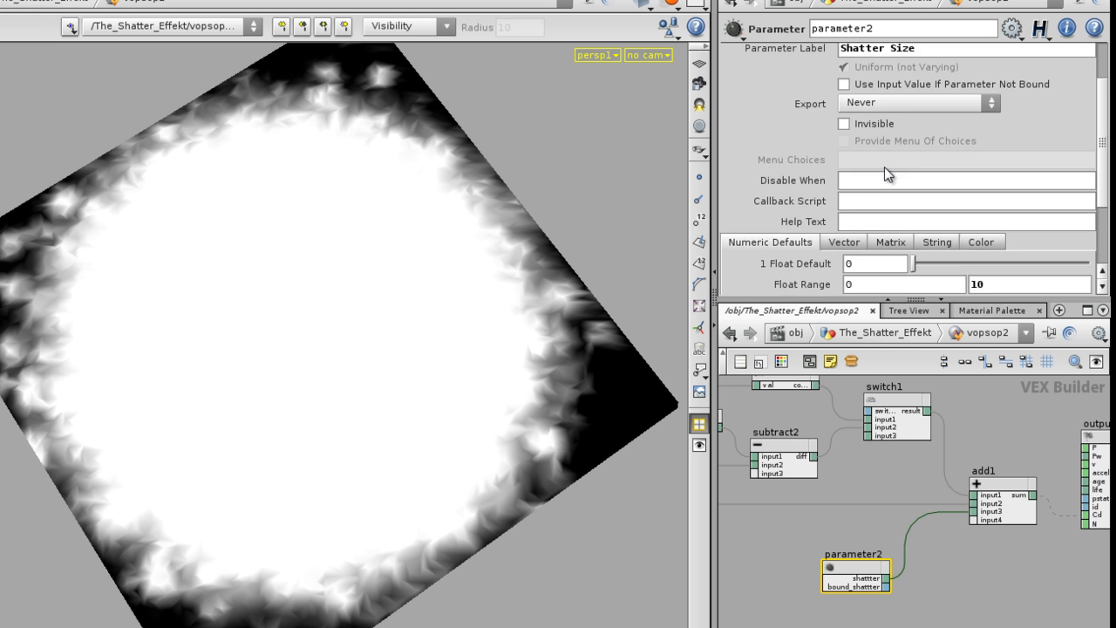
left_click(923, 118)
left_click(907, 77)
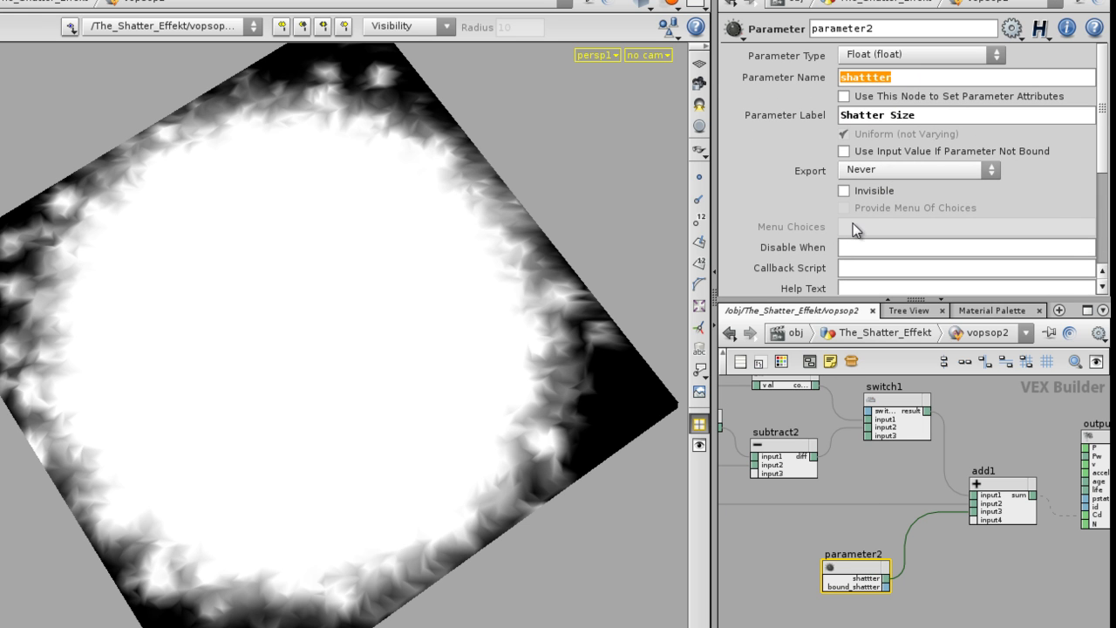
left_click(881, 329)
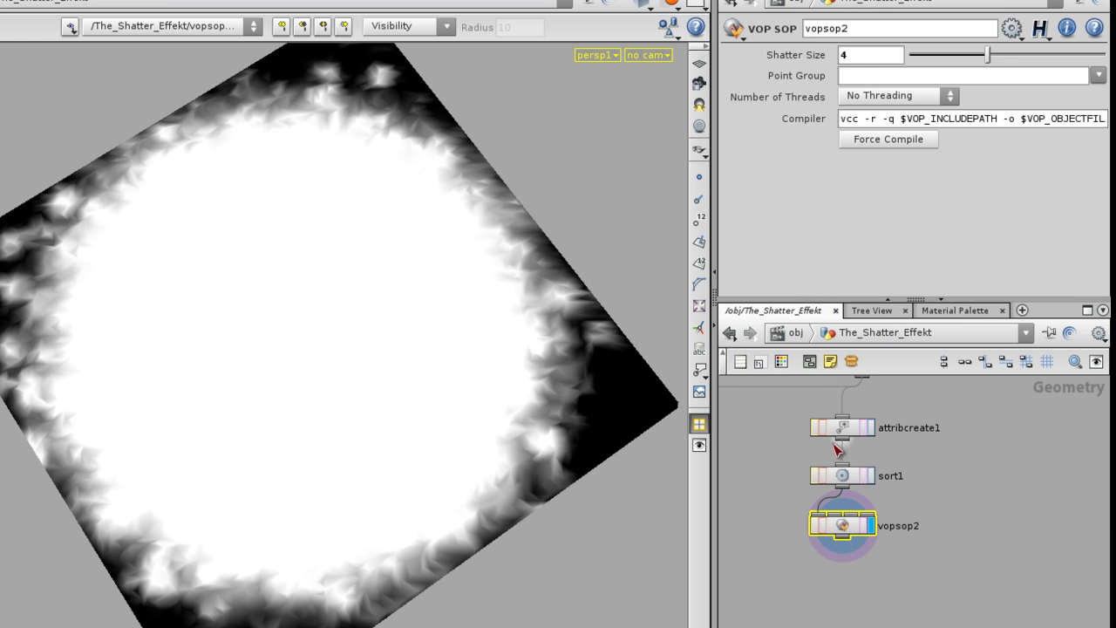
Lower vopsop2's Shatter Size to 0 and inspect the affected area on the grid.
left_click_drag(993, 58, 887, 61)
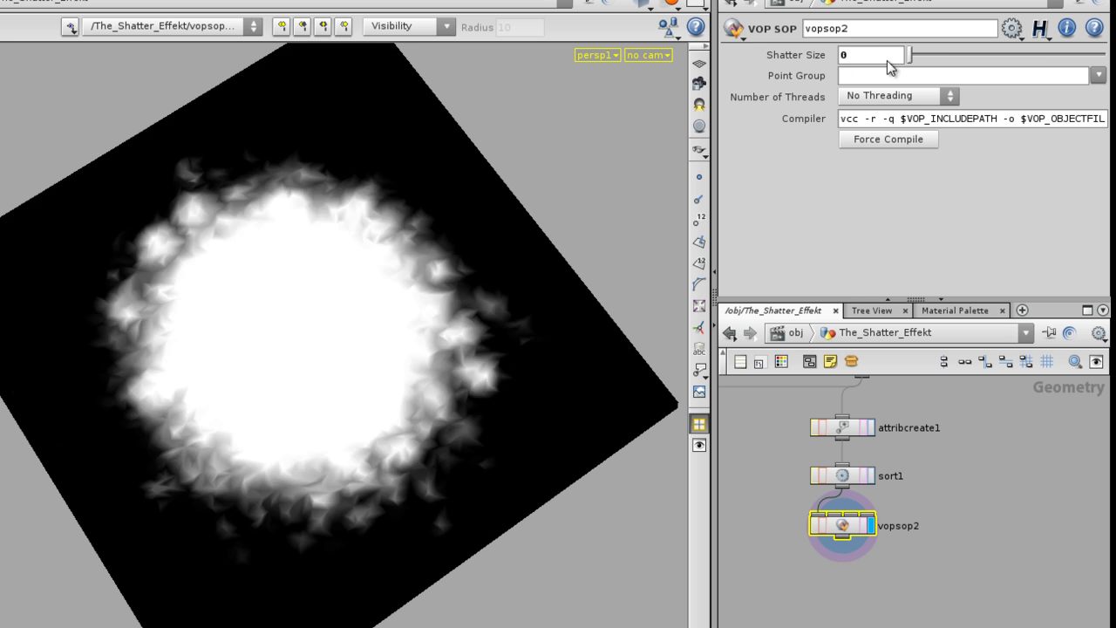
left_click_drag(354, 405, 288, 407)
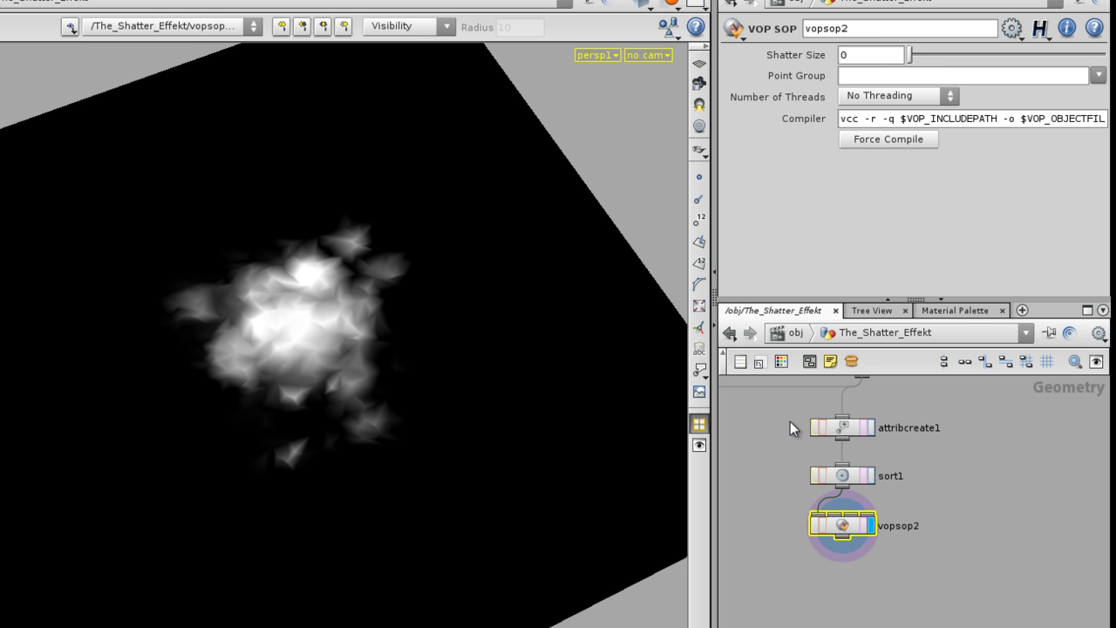
Go up to the object level and view the shatter grid and the CenterPoint null from a low angle.
left_click(794, 334)
left_click_drag(441, 468, 441, 296)
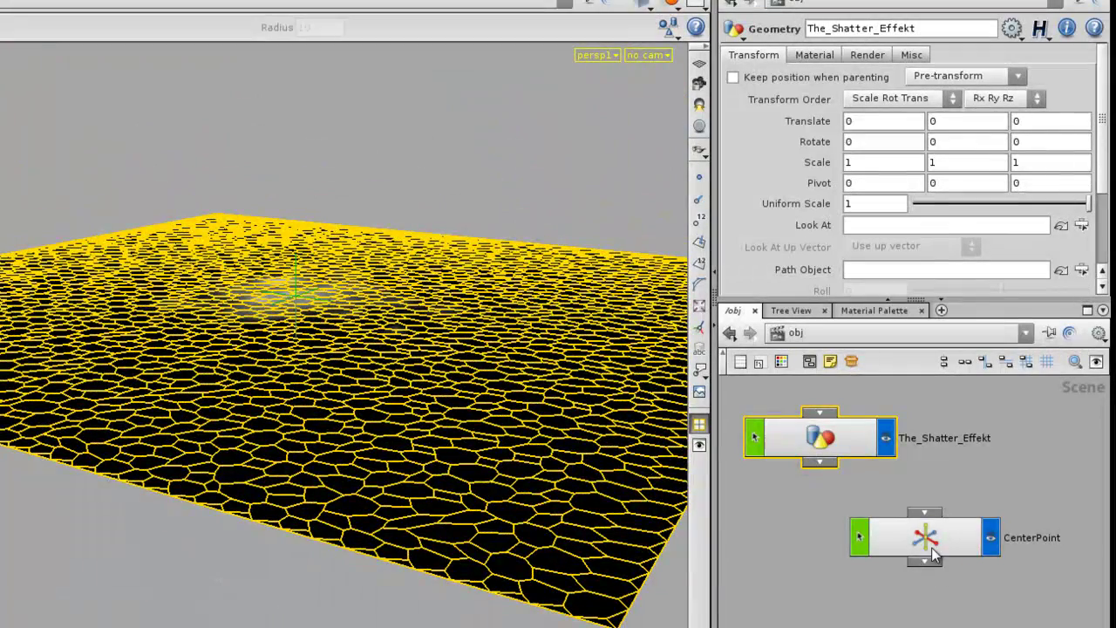